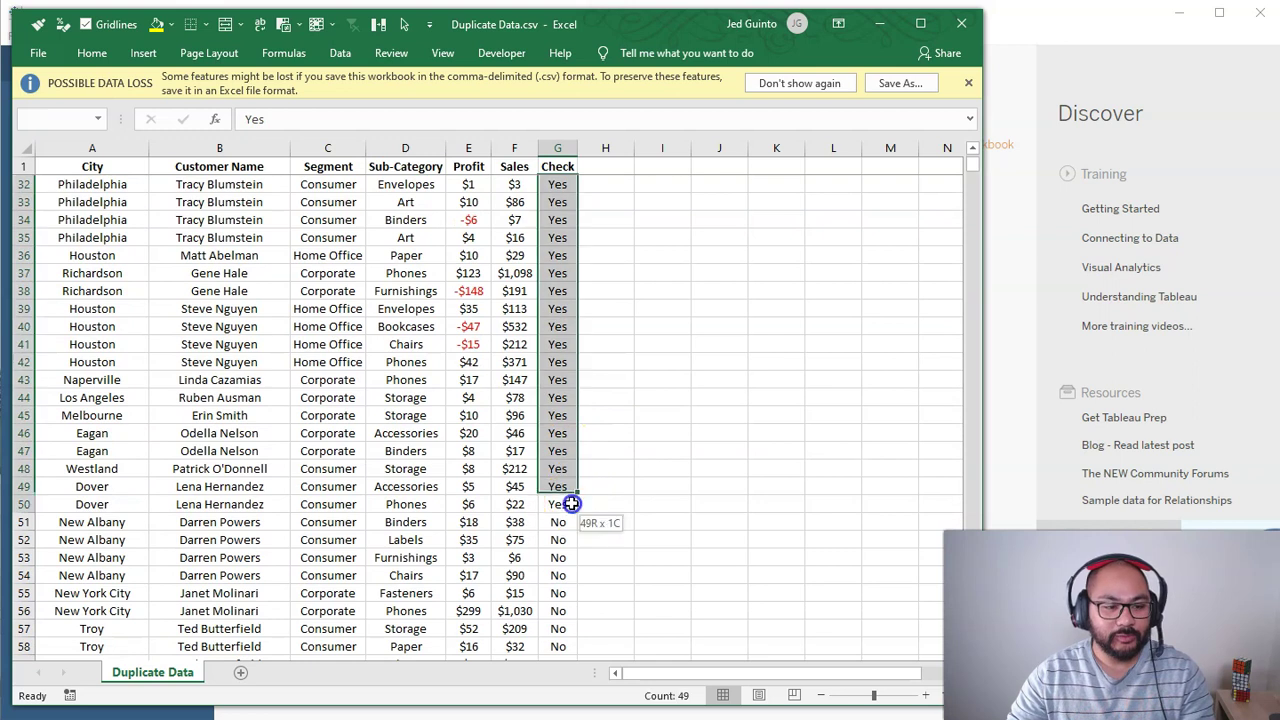
Step: Select one customer's city and name cells to locate the Philadelphia block
key("shift+space")
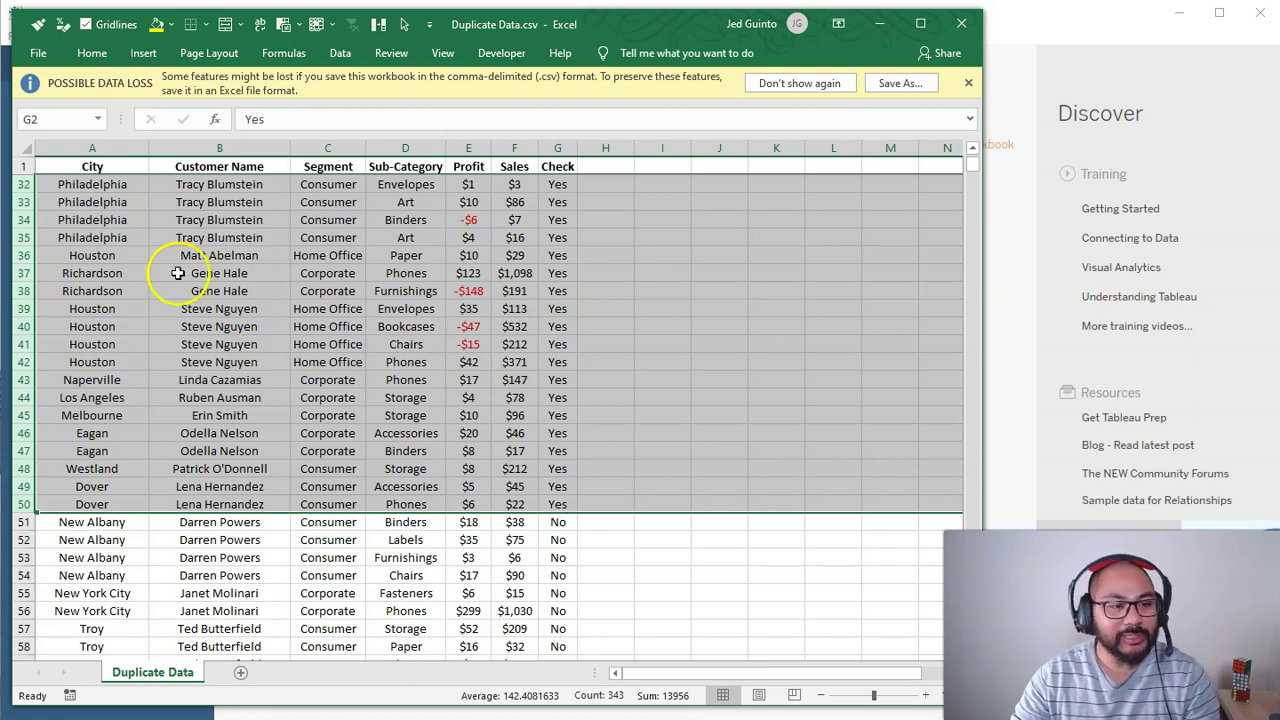
left_click(137, 308)
scroll(123, 280, "up", 10)
left_click_drag(92, 274, 253, 376)
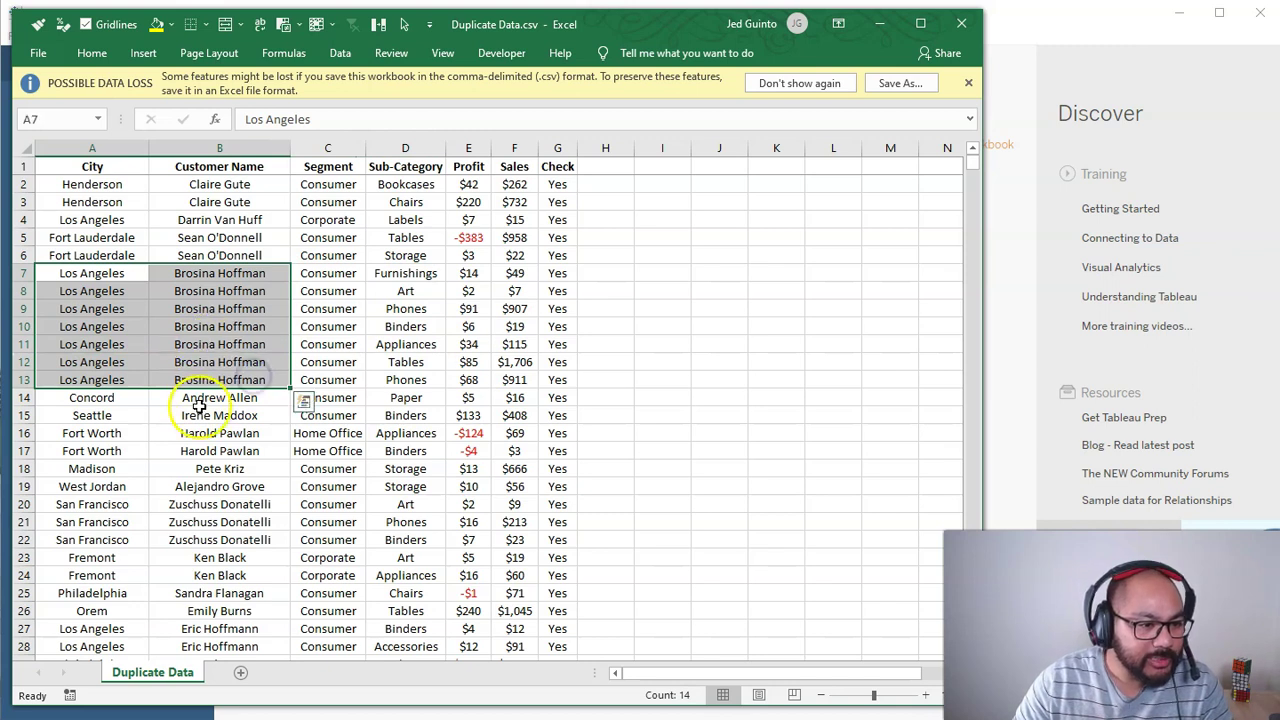
scroll(248, 466, "down", 2)
scroll(248, 466, "down", 2)
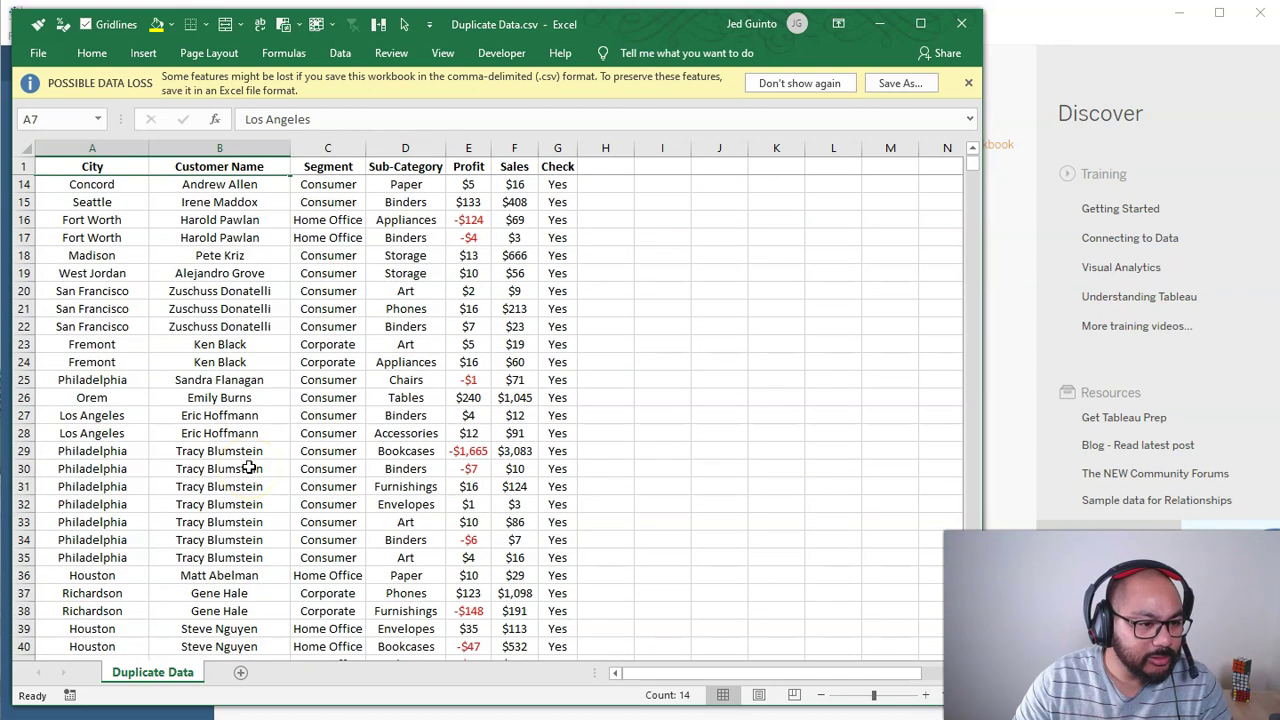
scroll(248, 467, "up", 1)
Step: Insert a blank row at row 29, above the Philadelphia rows
left_click(100, 488)
left_click(106, 506)
key("shift+space")
key("ctrl+shift+equal")
Step: Add blank rows so rows 29–30 sit above and rows 38–40 below the block
key("ctrl+shift+equal")
scroll(130, 500, "down", 4)
left_click(86, 443)
key("shift+space")
key("ctrl+shift+equal")
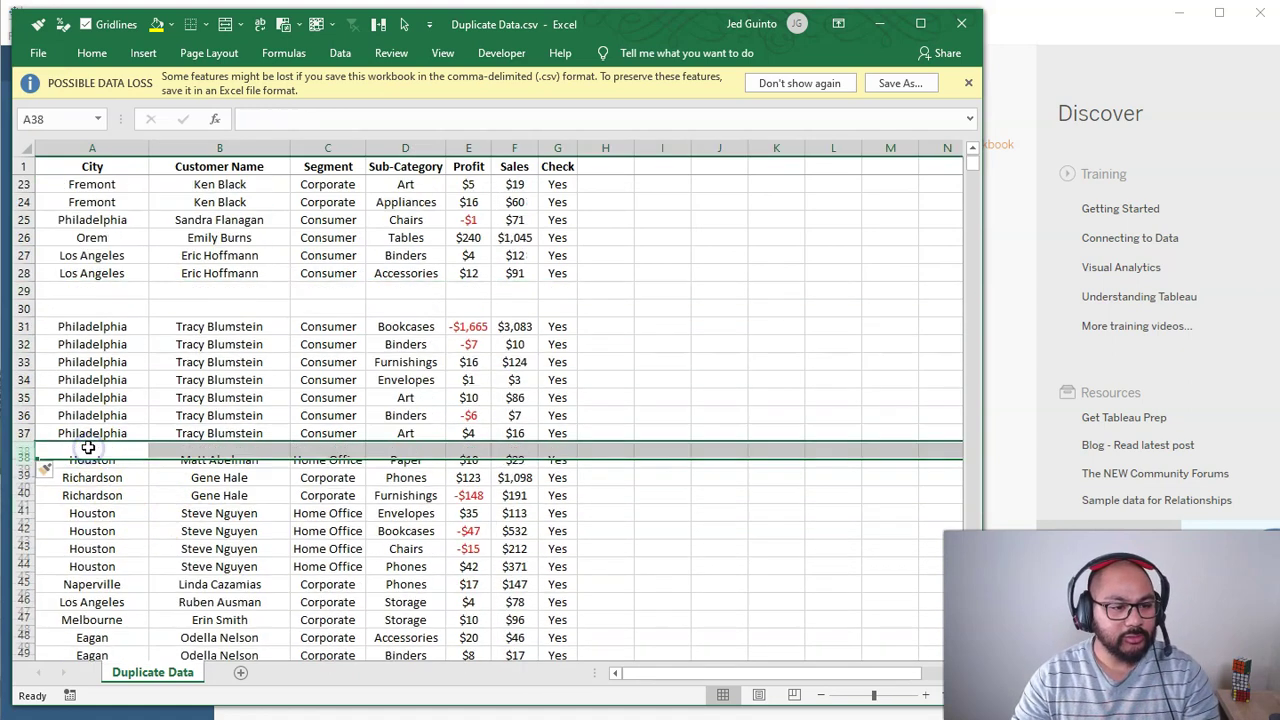
scroll(94, 443, "up", 3)
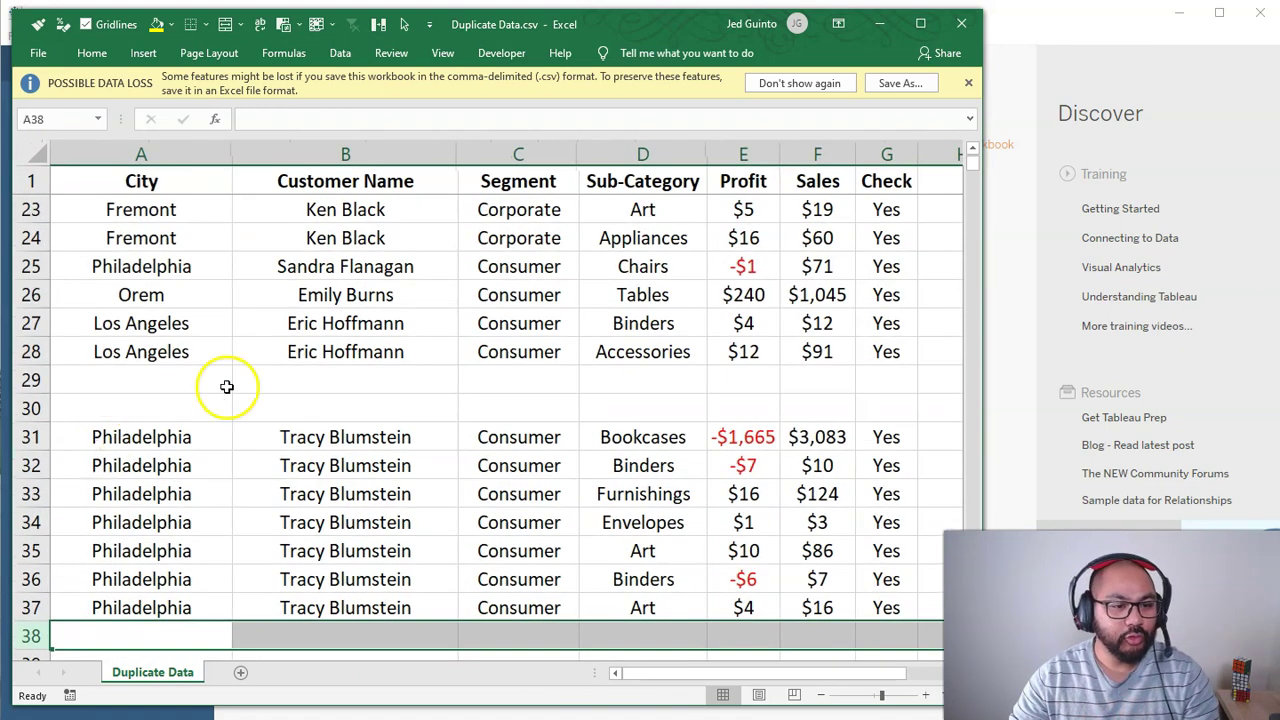
scroll(227, 386, "down", 1)
left_click_drag(171, 350, 360, 525)
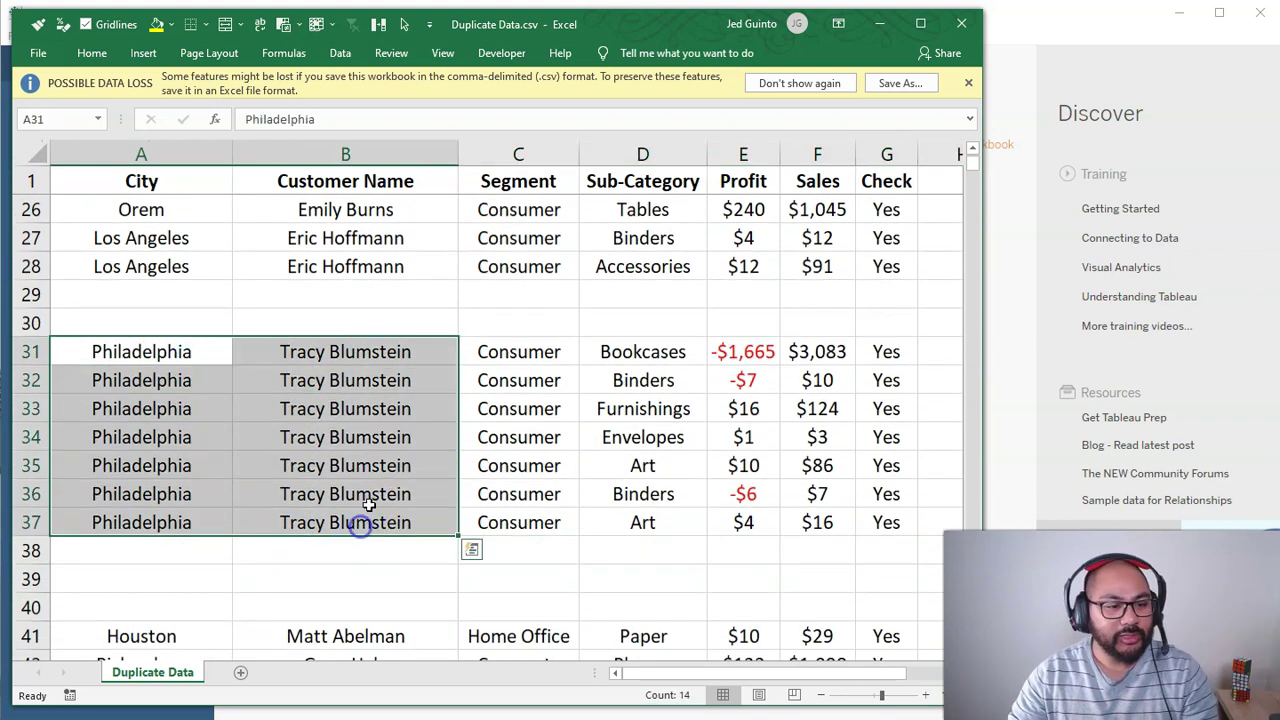
left_click_drag(471, 428, 706, 423)
Step: Hide columns C:G, Segment through Check
key("ctrl+space")
right_click(705, 378)
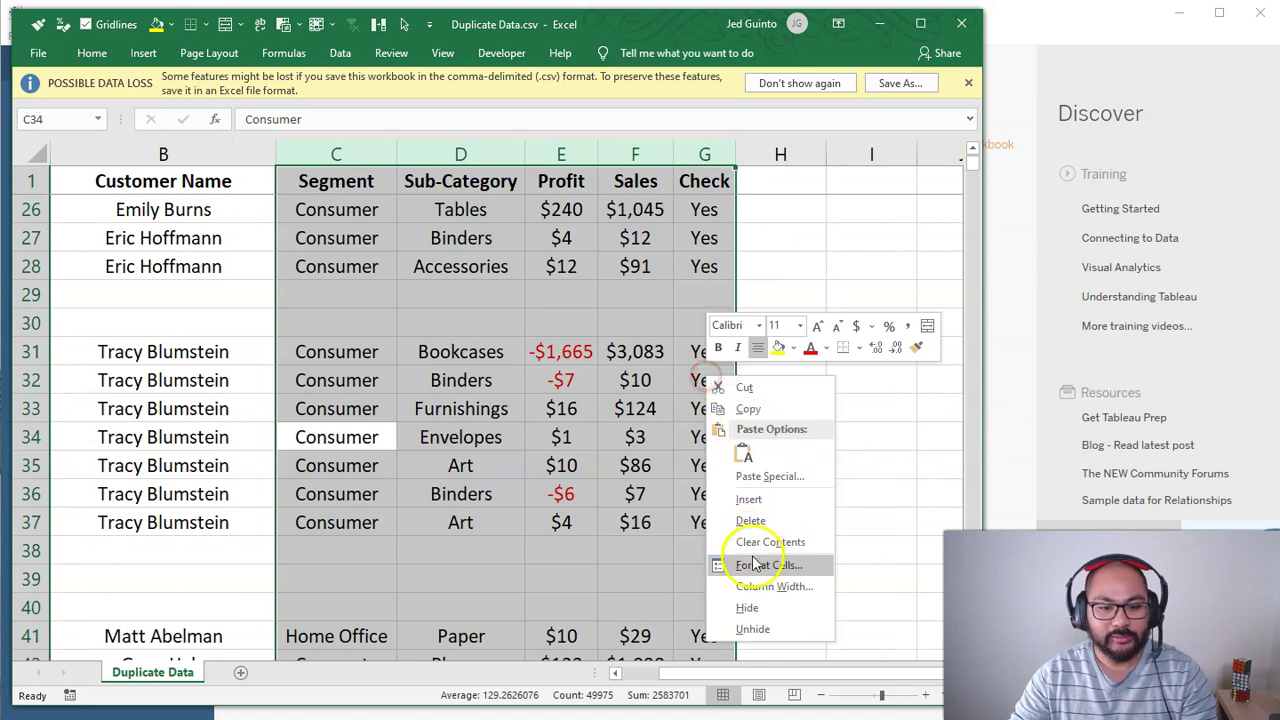
left_click(747, 607)
left_click_drag(788, 675, 772, 676)
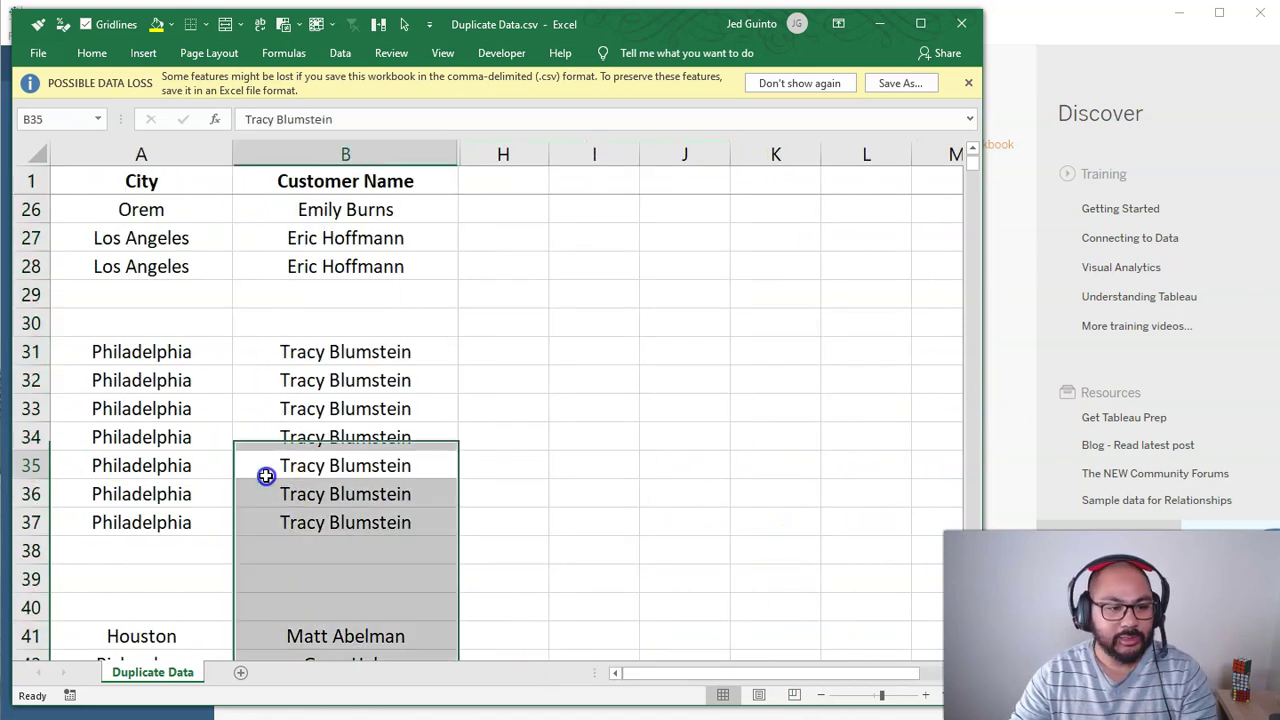
Step: Fill B34:B37 with a different customer name, then select both Philadelphia groups
left_click_drag(151, 356, 336, 340)
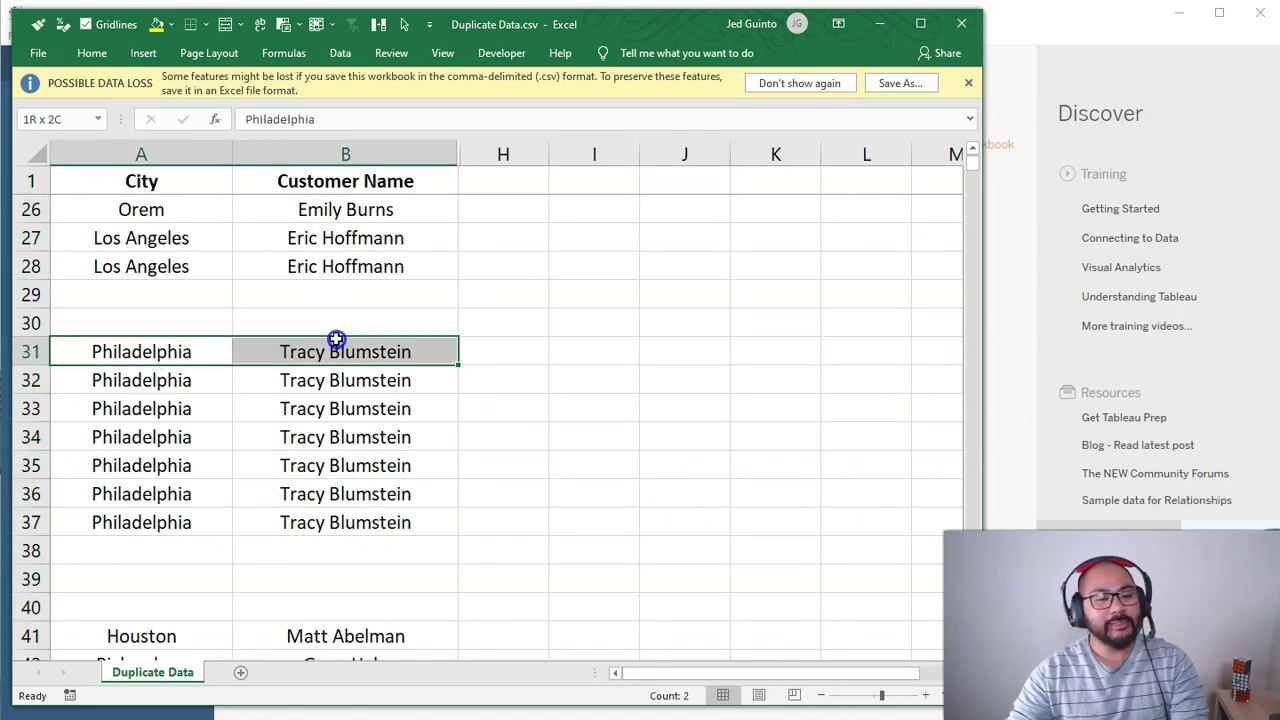
left_click_drag(194, 337, 319, 522)
left_click_drag(157, 348, 118, 522)
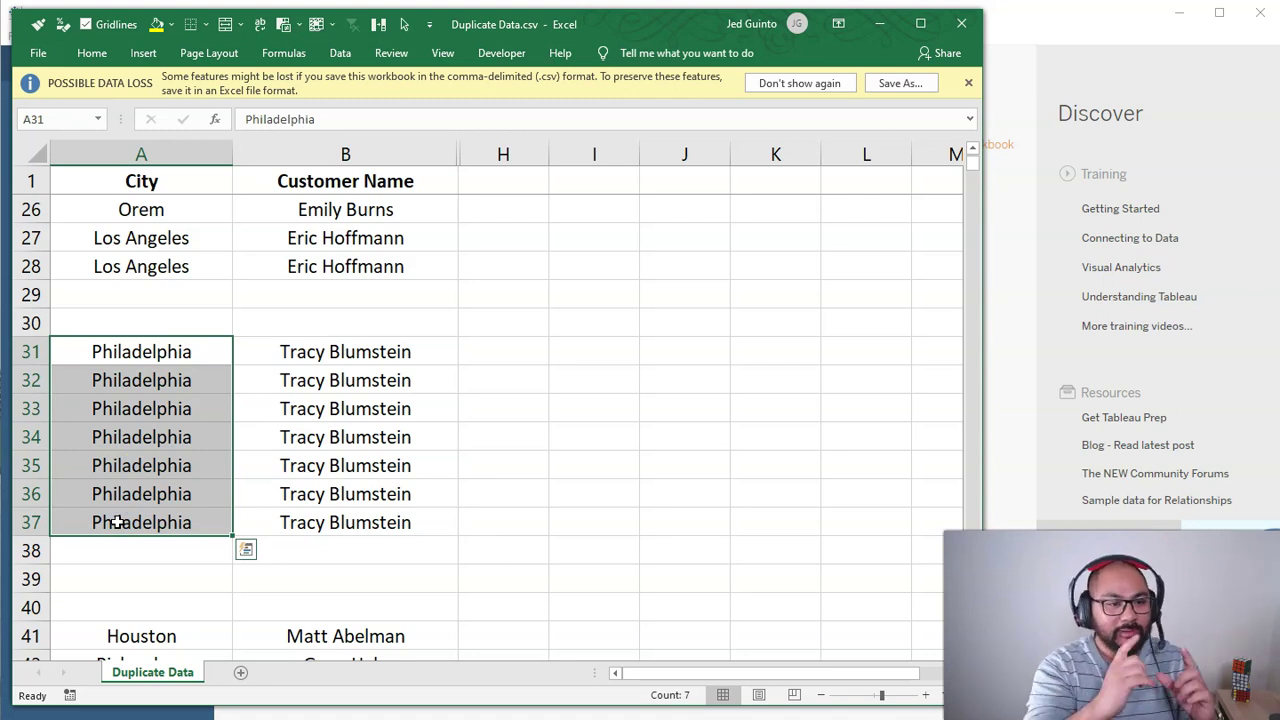
left_click_drag(280, 432, 301, 514)
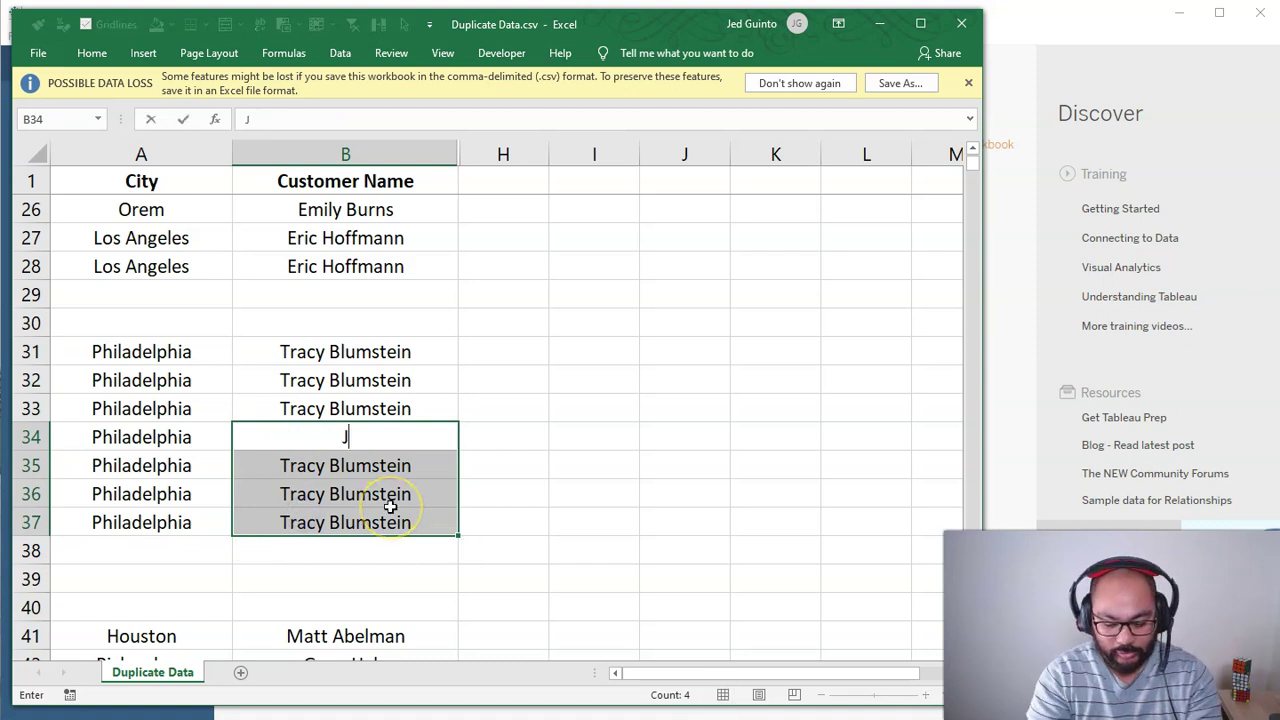
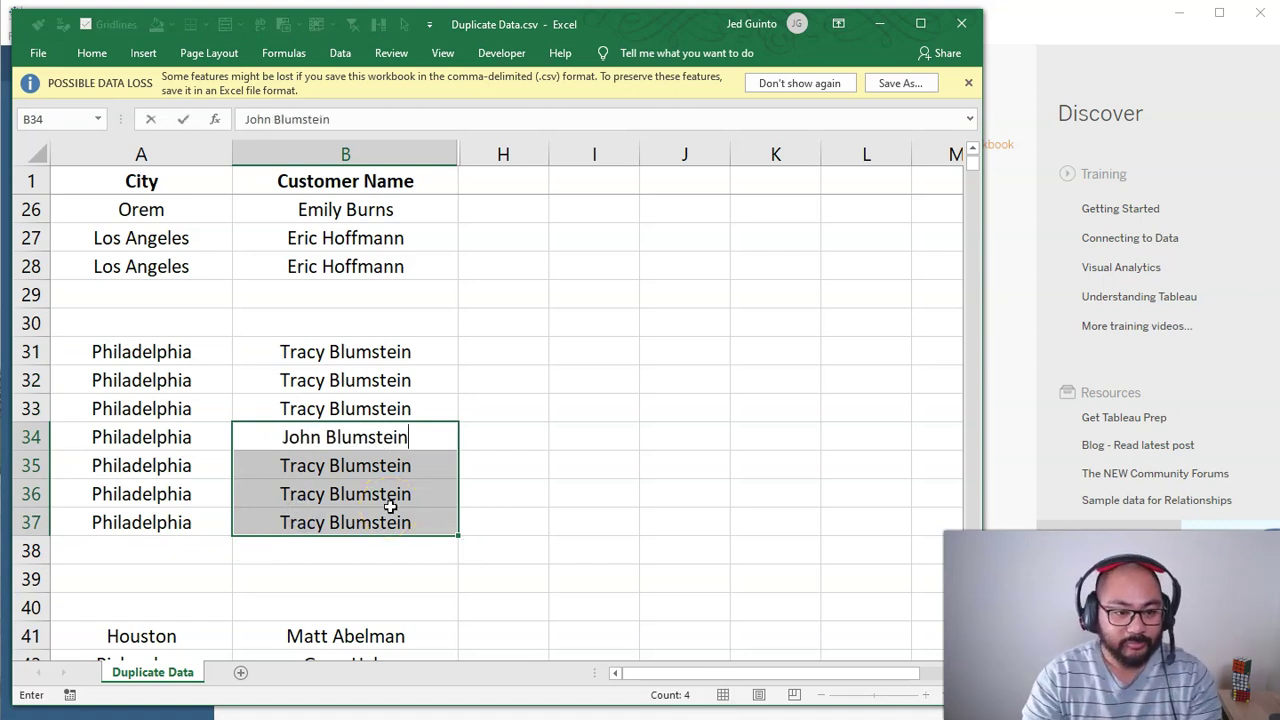
key("ctrl+Return")
left_click_drag(200, 346, 293, 403)
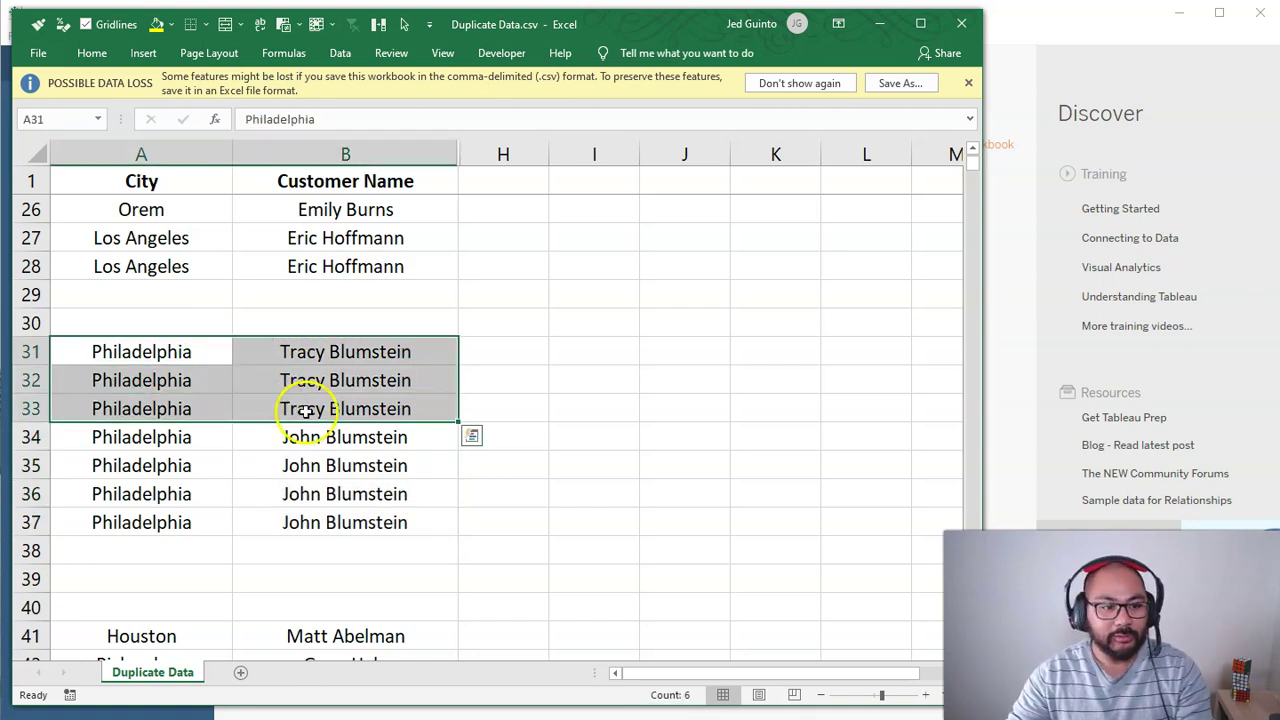
left_click_drag(206, 433, 366, 520)
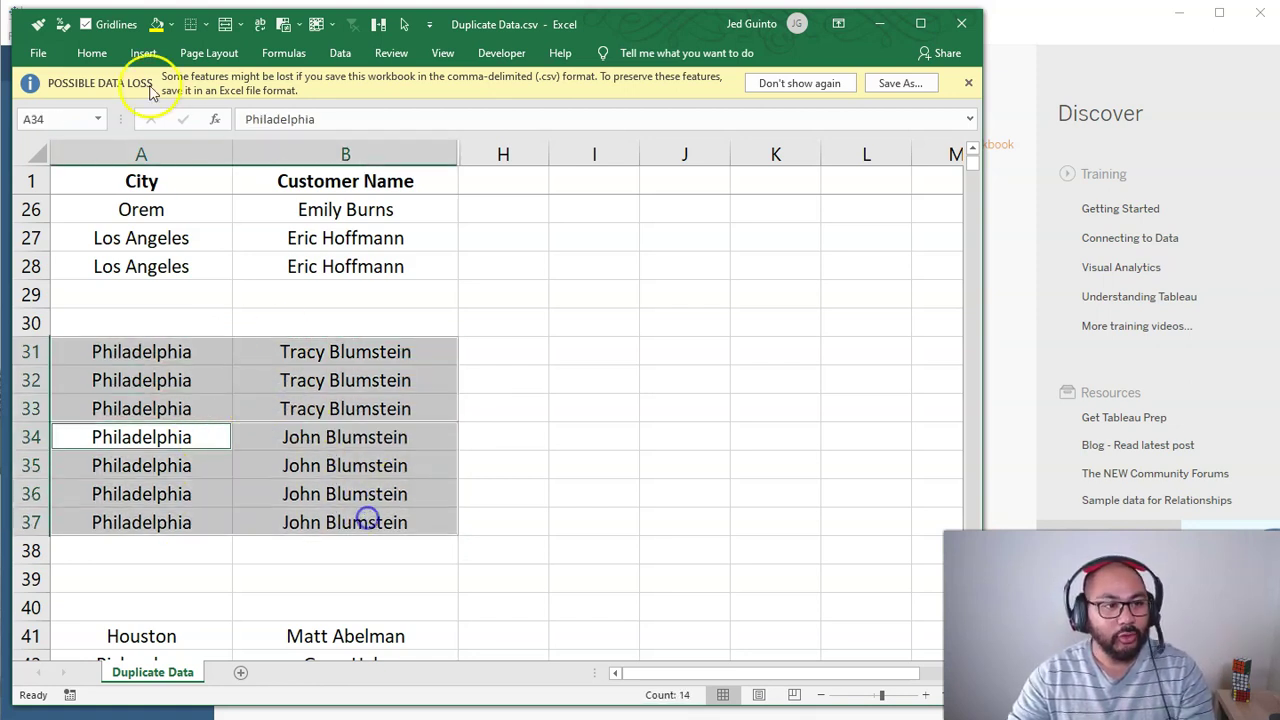
Step: Apply Thick Outside Borders around A31:B33 and A34:B37
left_click(84, 56)
left_click(213, 113)
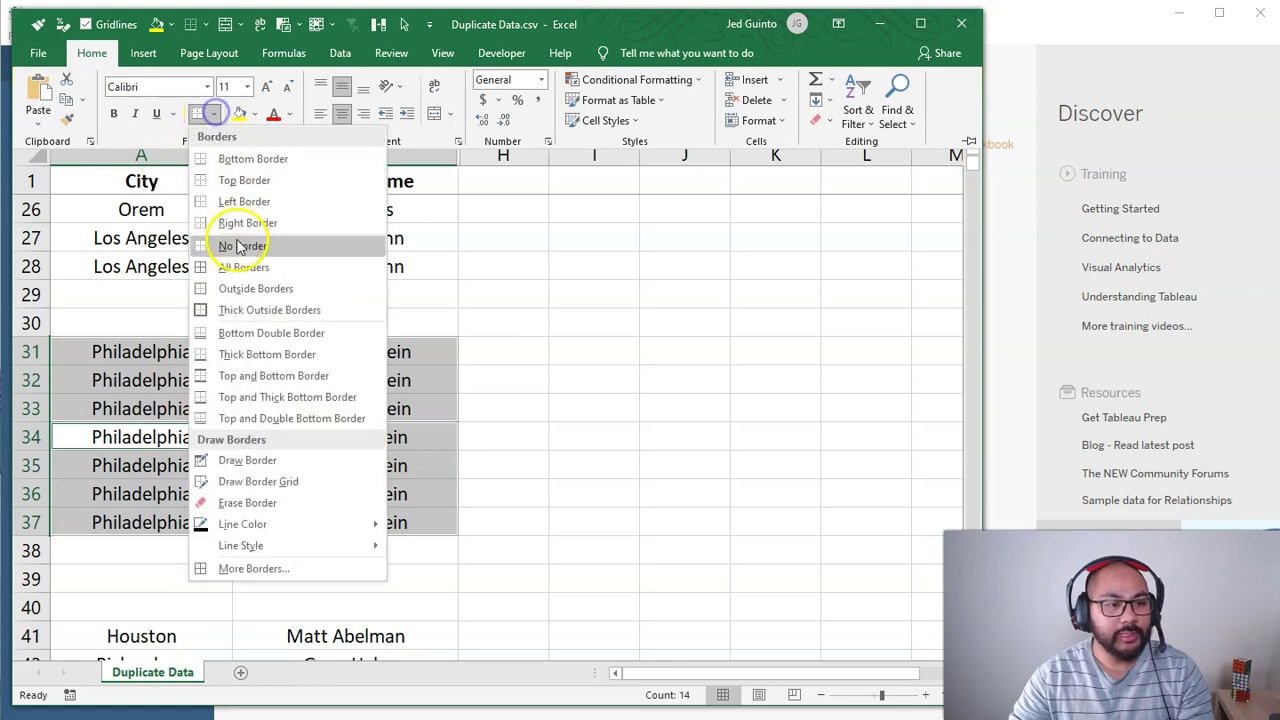
left_click(240, 306)
left_click(443, 411)
left_click(178, 353)
left_click_drag(178, 353, 349, 405)
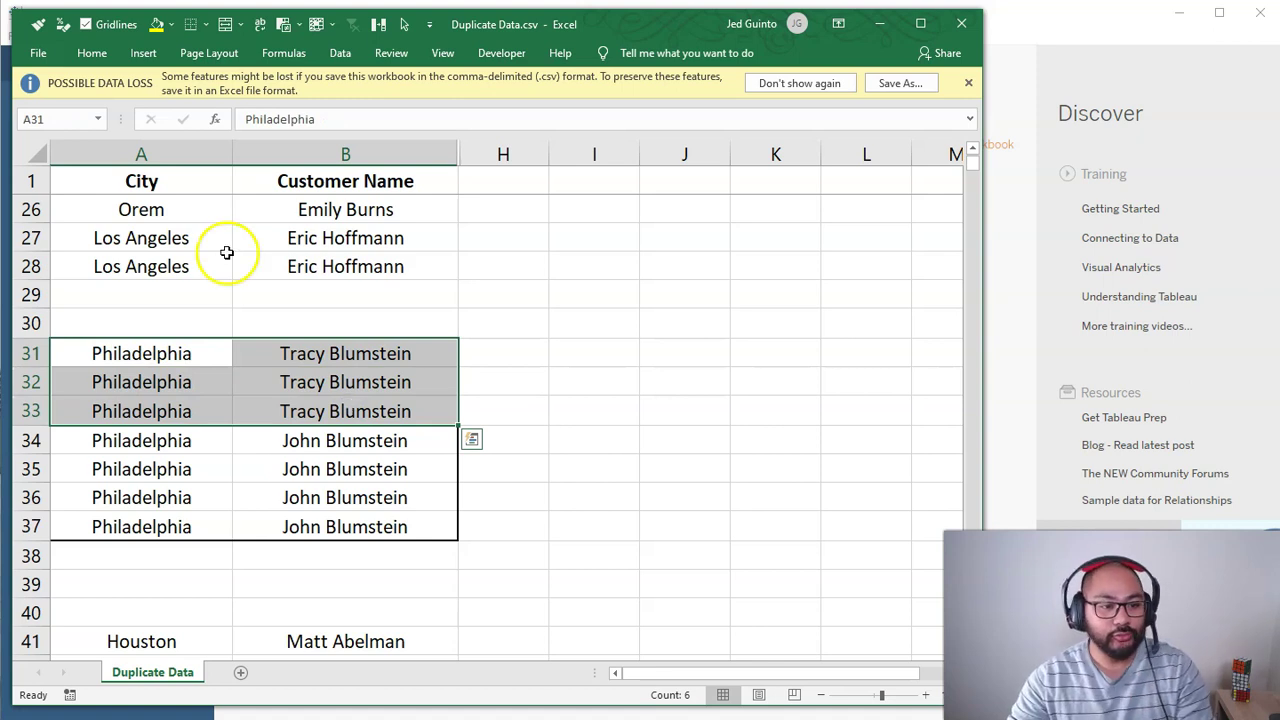
left_click_drag(206, 441, 360, 534)
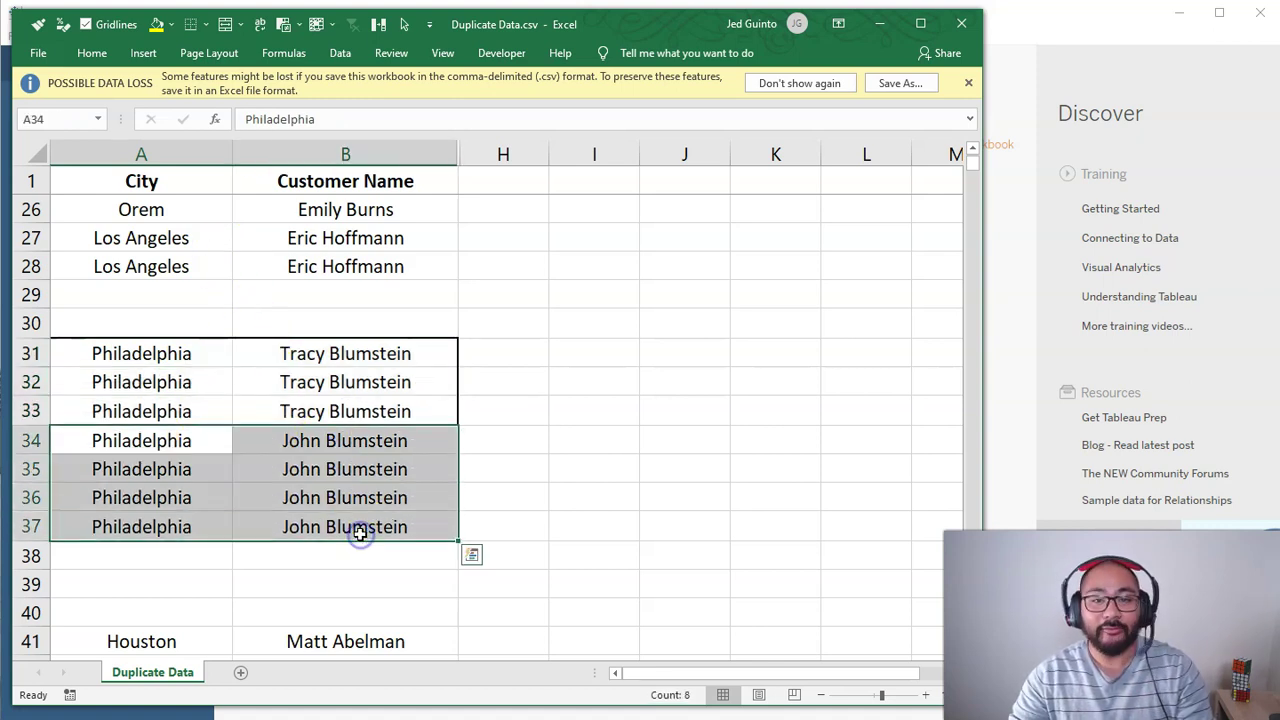
Step: Replace the names in B32 and B33 with first names only, dropping B33's surname
left_click(245, 380)
left_click(337, 411)
left_click(283, 384)
type("Jed")
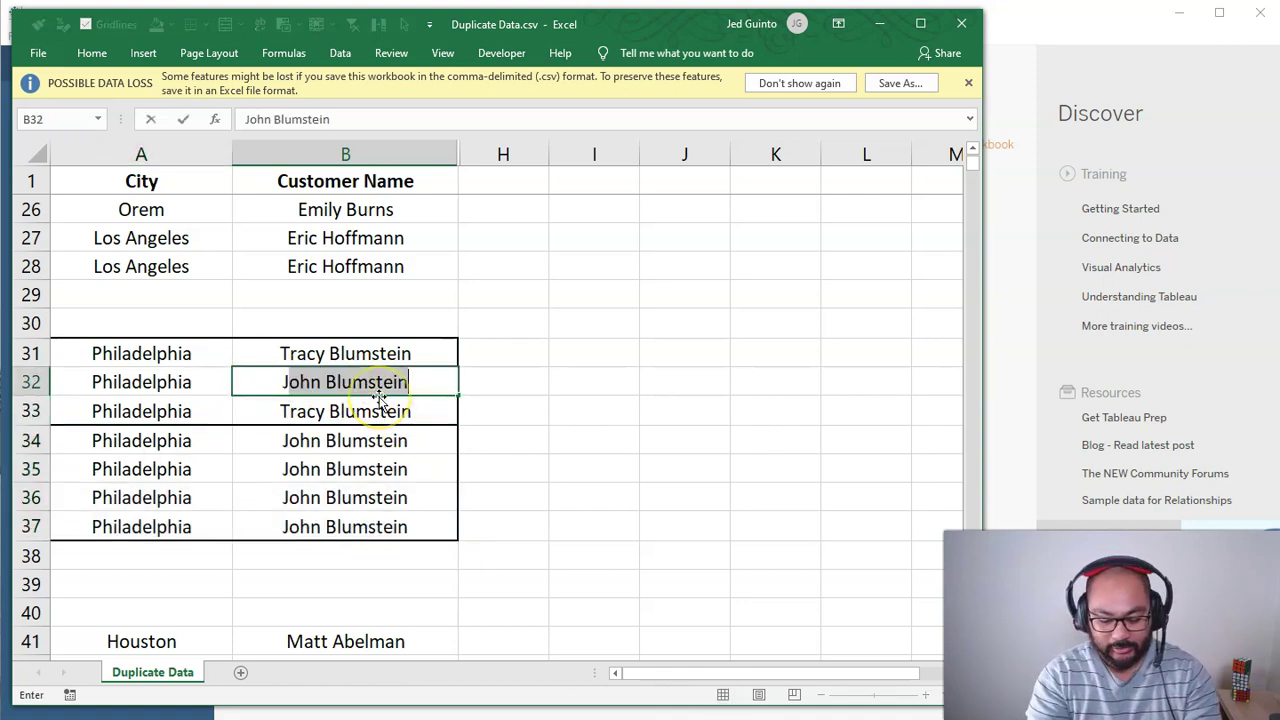
key("Return")
type("John")
key("Return")
key("Up")
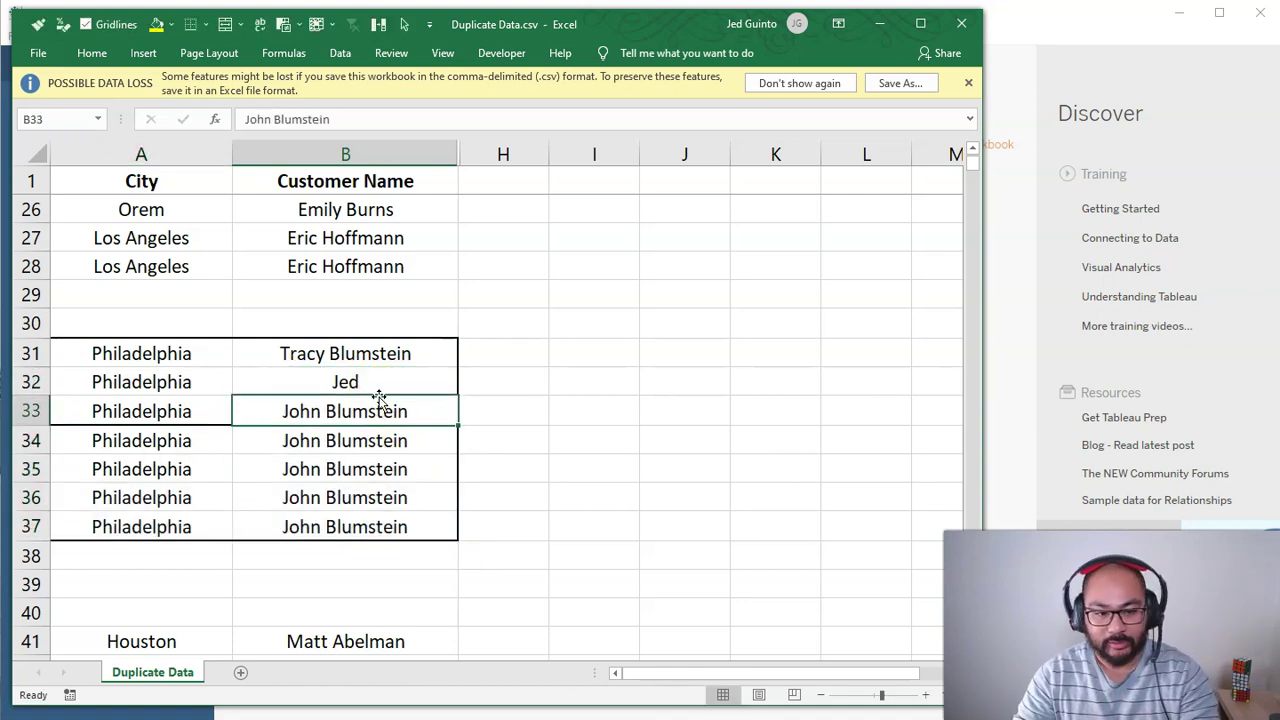
key("F2")
key("ctrl+shift+Left")
key("BackSpace")
key("Return")
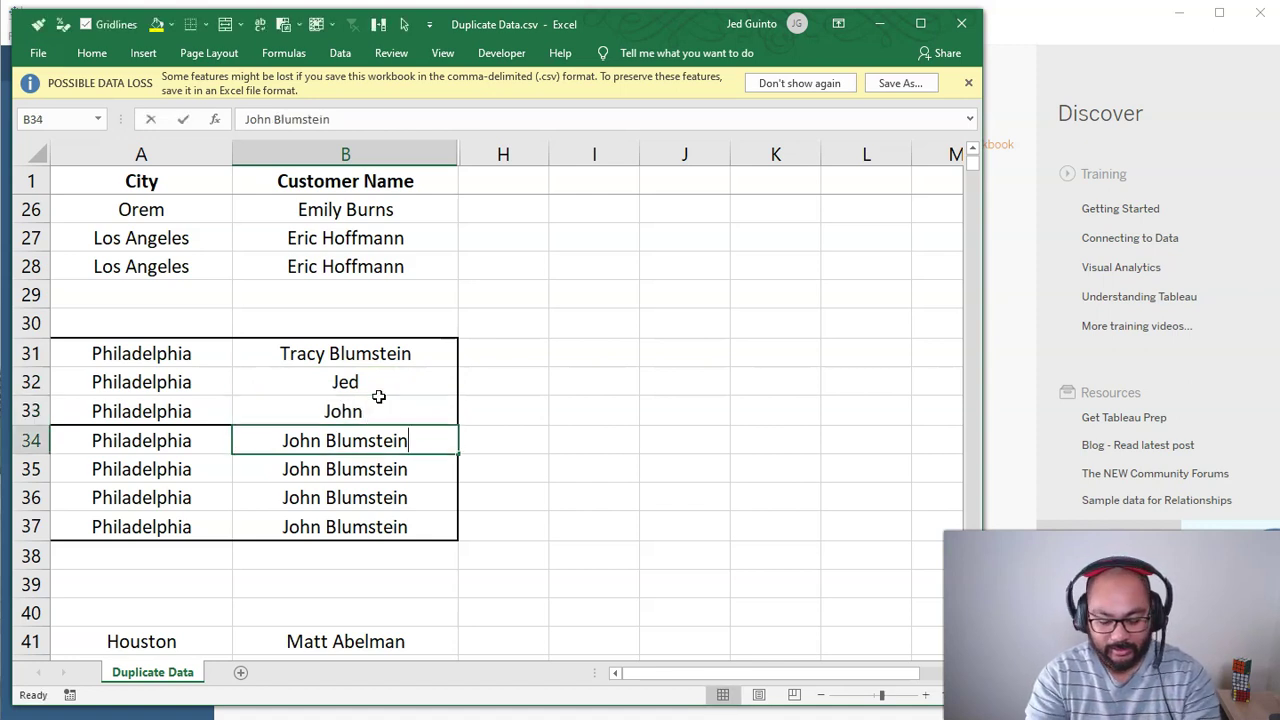
Step: Enter first names in B34:B37, repeating one name in lowercase and capitalised form
type("peter")
key("Return")
type("Peter")
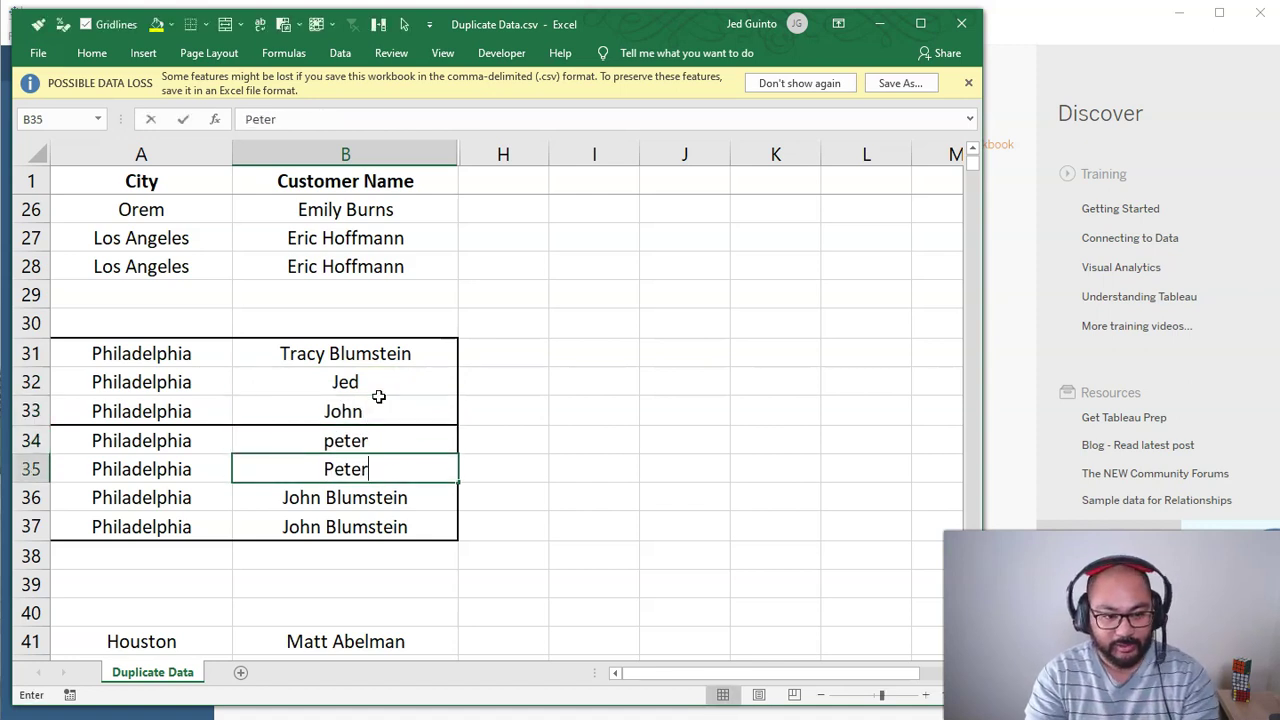
key("Return")
type("Alex")
key("Return")
type("Al")
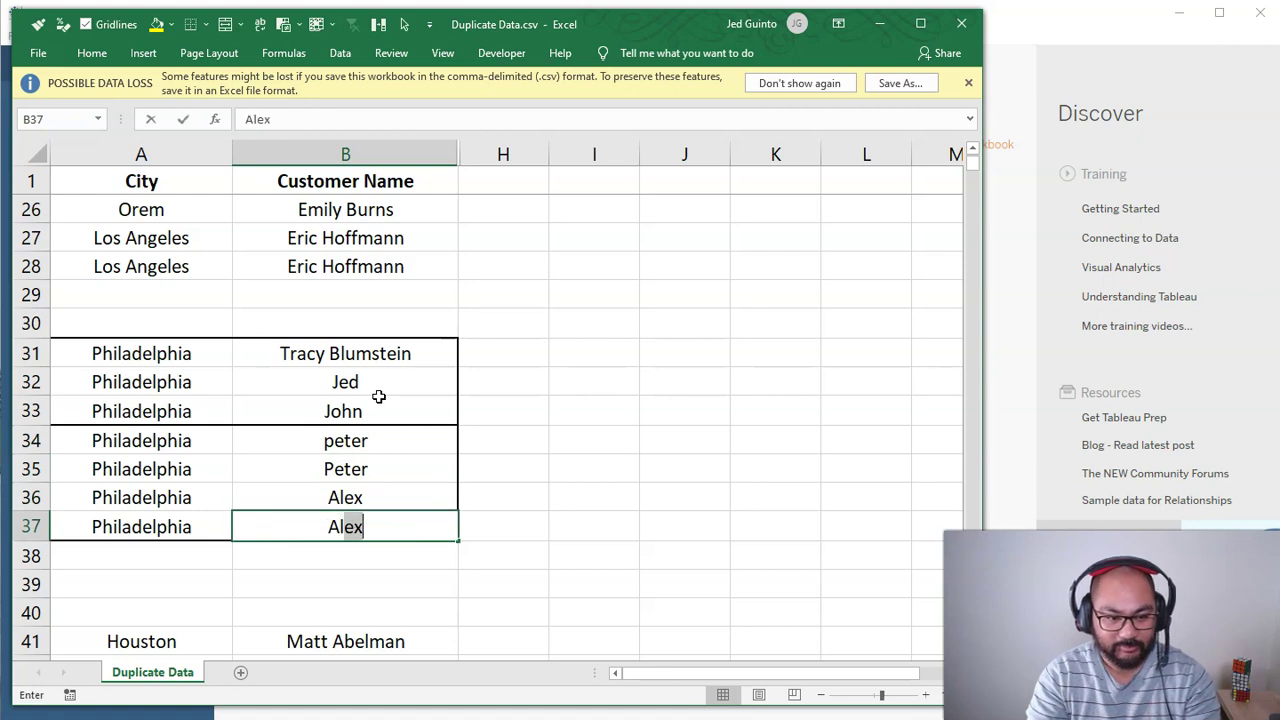
type("ichel")
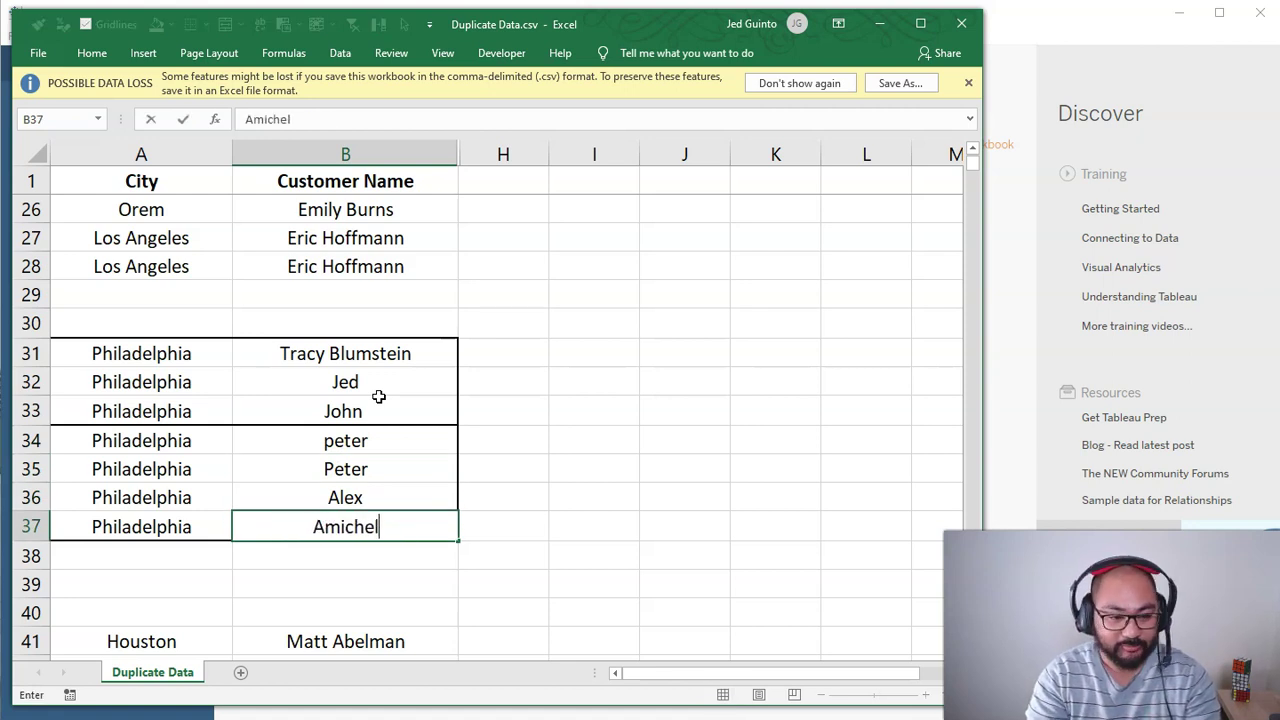
type("le")
key("Return")
left_click(411, 391)
left_click_drag(171, 351, 331, 403)
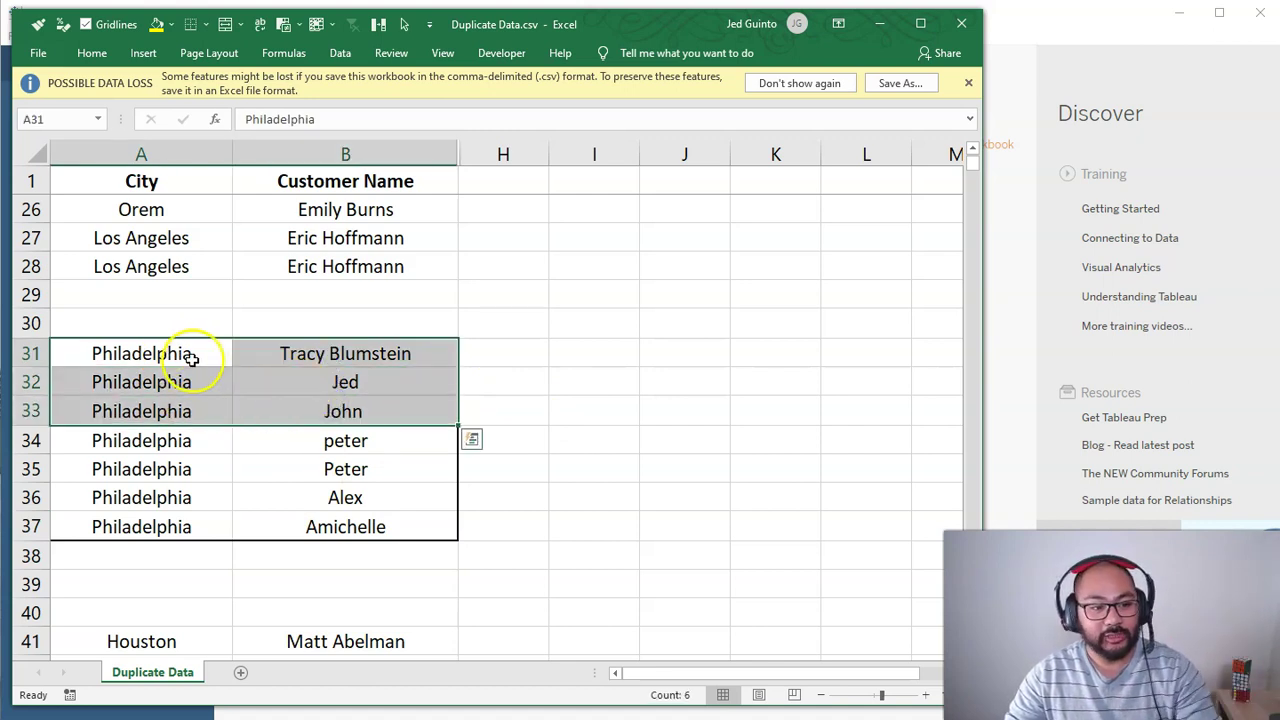
Step: Unhide Segment through Check and insert an empty column C after Customer Name
left_click_drag(192, 358, 260, 357)
left_click_drag(237, 408, 212, 409)
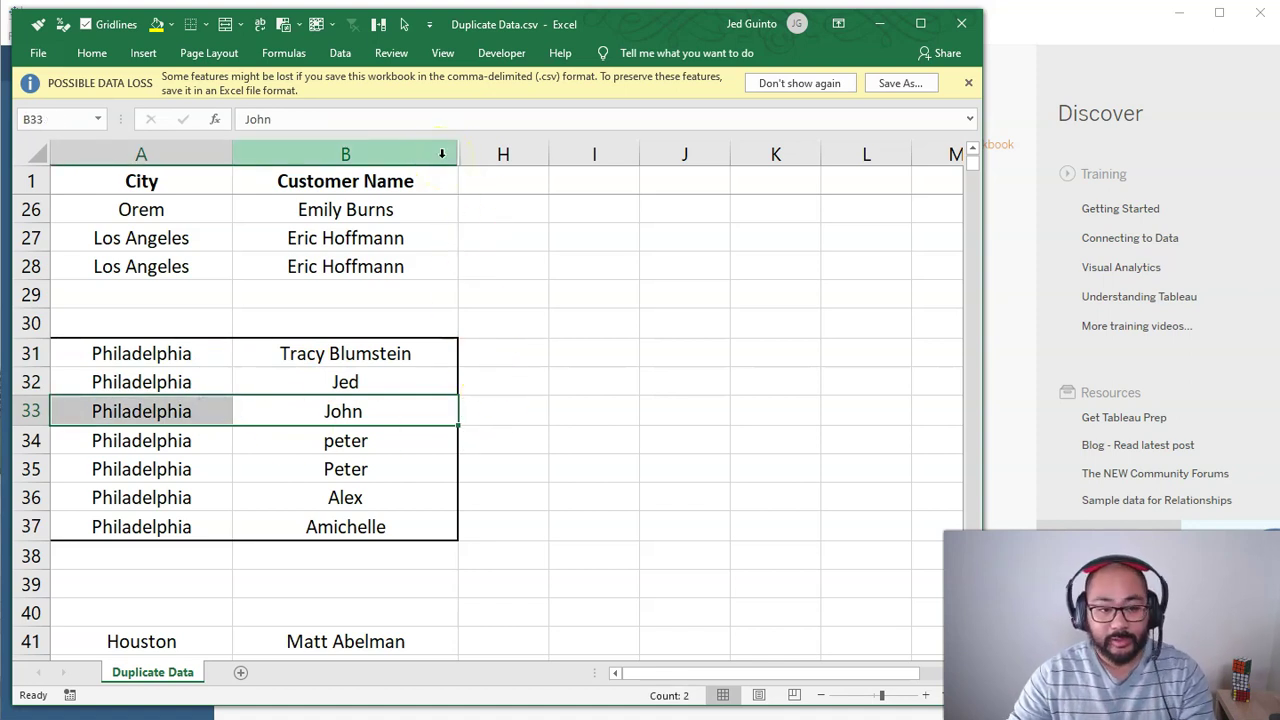
left_click_drag(442, 153, 530, 153)
right_click(503, 243)
left_click(549, 494)
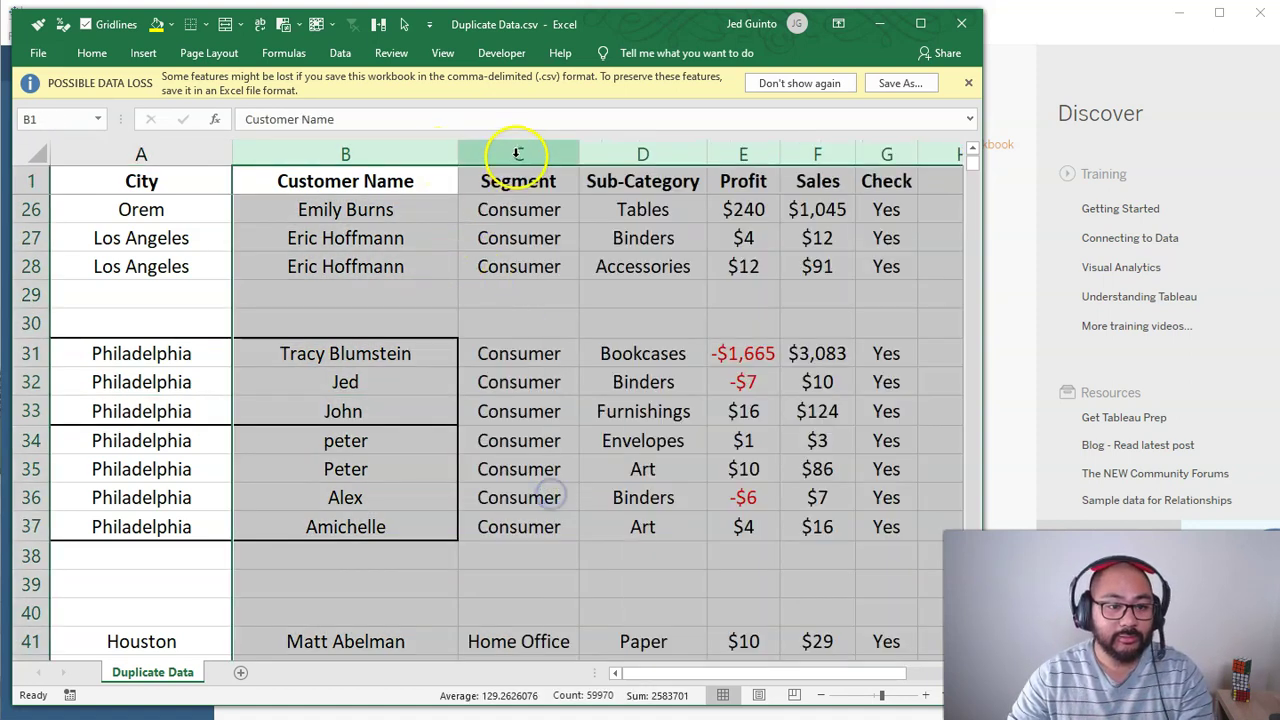
left_click(518, 155)
key("ctrl+shift+equal")
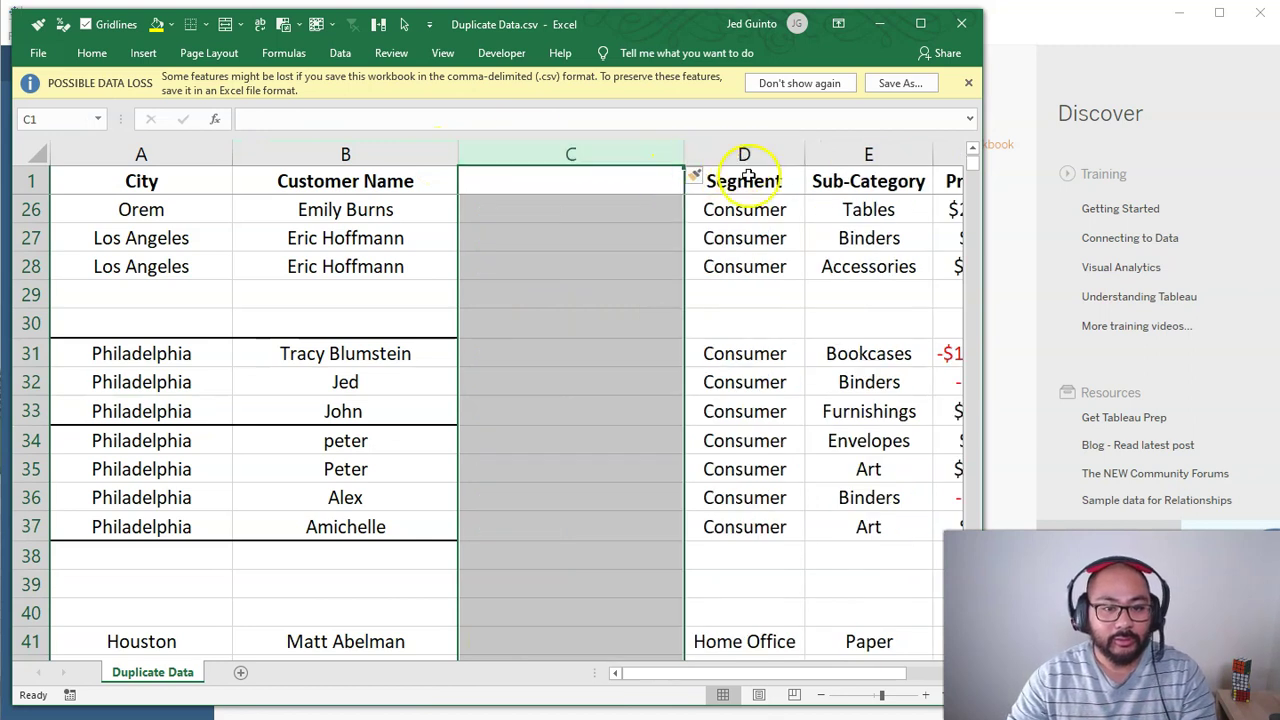
Step: Hide columns D:H (Segment through Check) again and select cell C31
left_click(748, 215)
scroll(906, 289, "down", 3)
left_click_drag(609, 196, 890, 221)
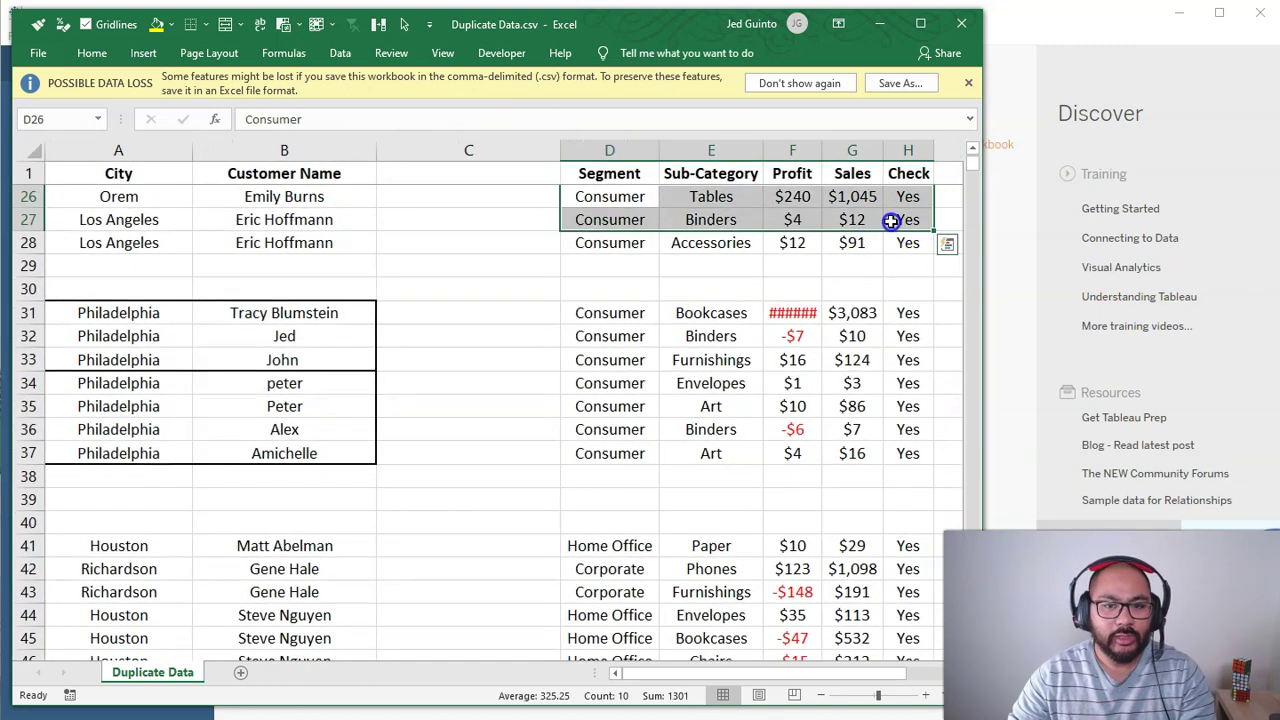
key("ctrl+space")
right_click(803, 220)
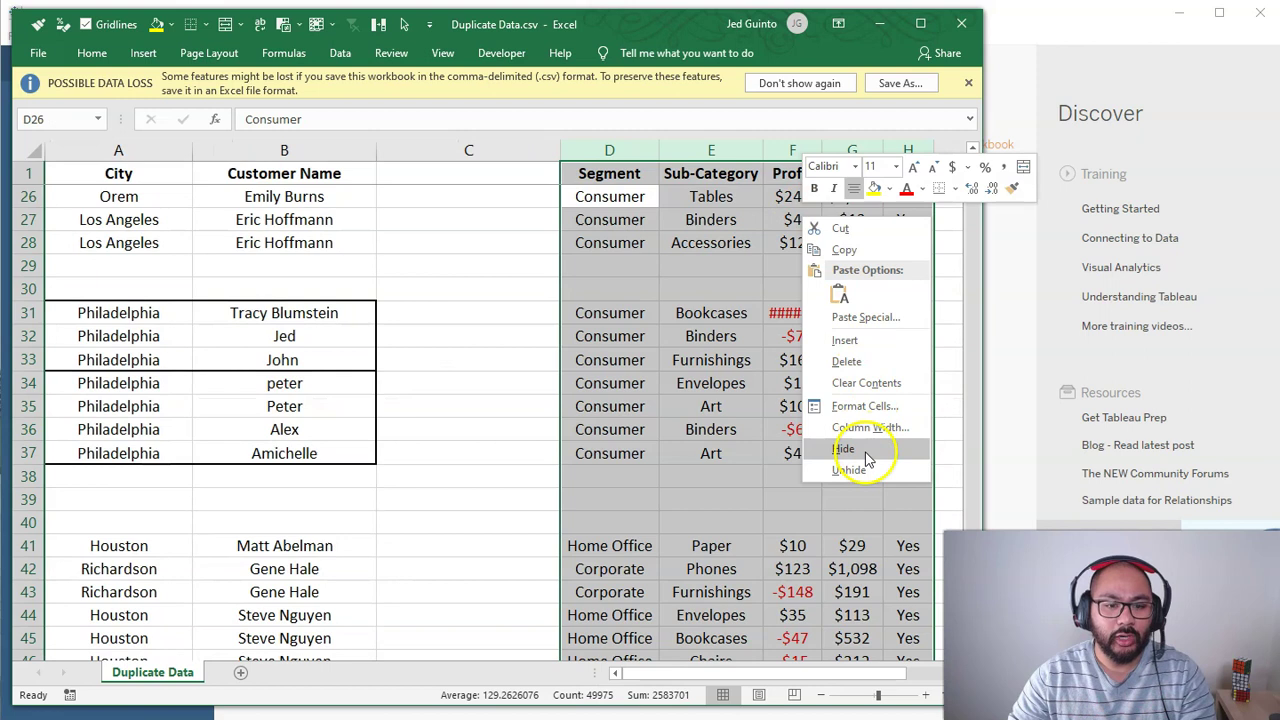
left_click(866, 458)
scroll(86, 409, "up", 3)
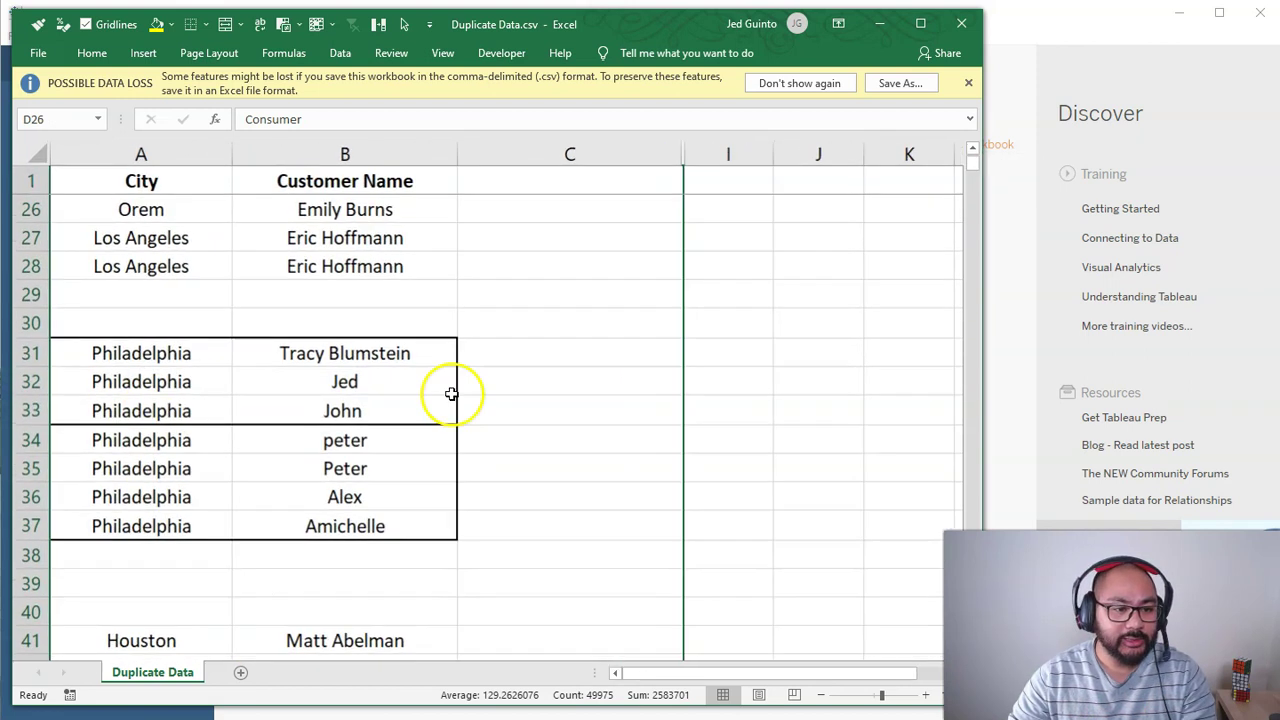
left_click(523, 351)
Step: Enter =CONCAT(A31,B31) in C31, widen column C, and fill down to C37
type("=CONCAT(")
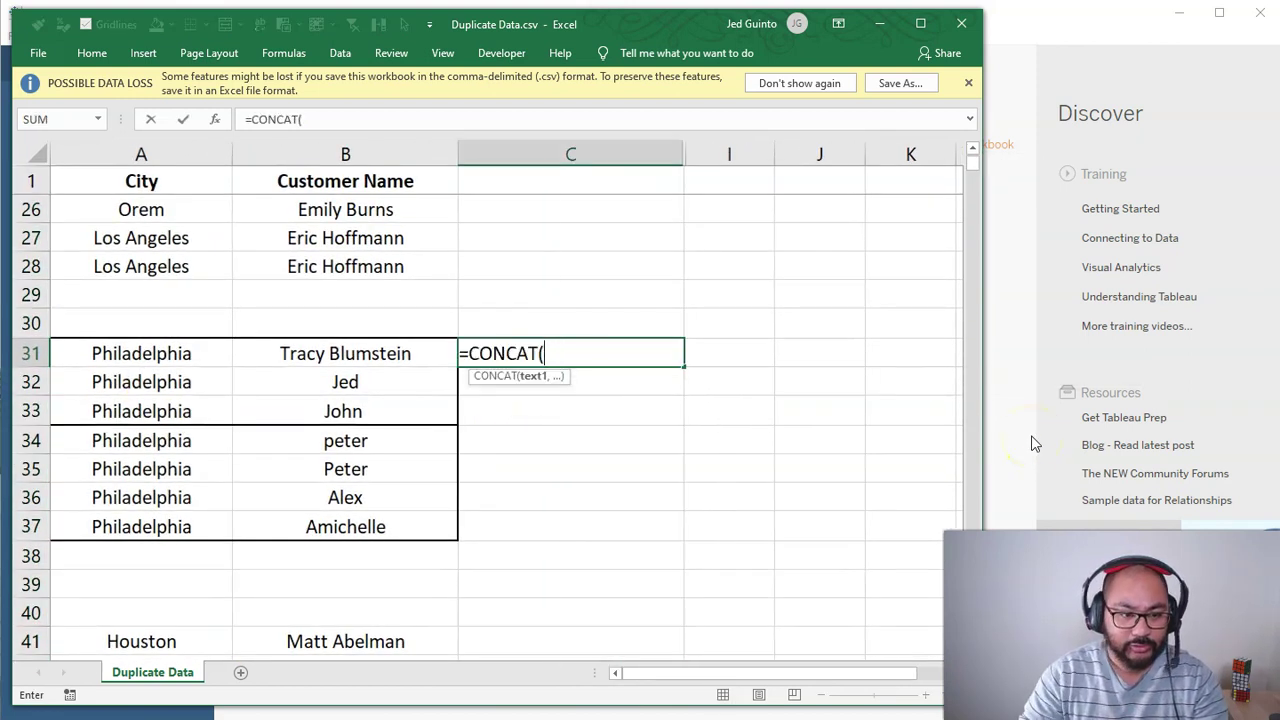
key("Left")
key("Left")
type(",")
key("Left")
key("Return")
key("Up")
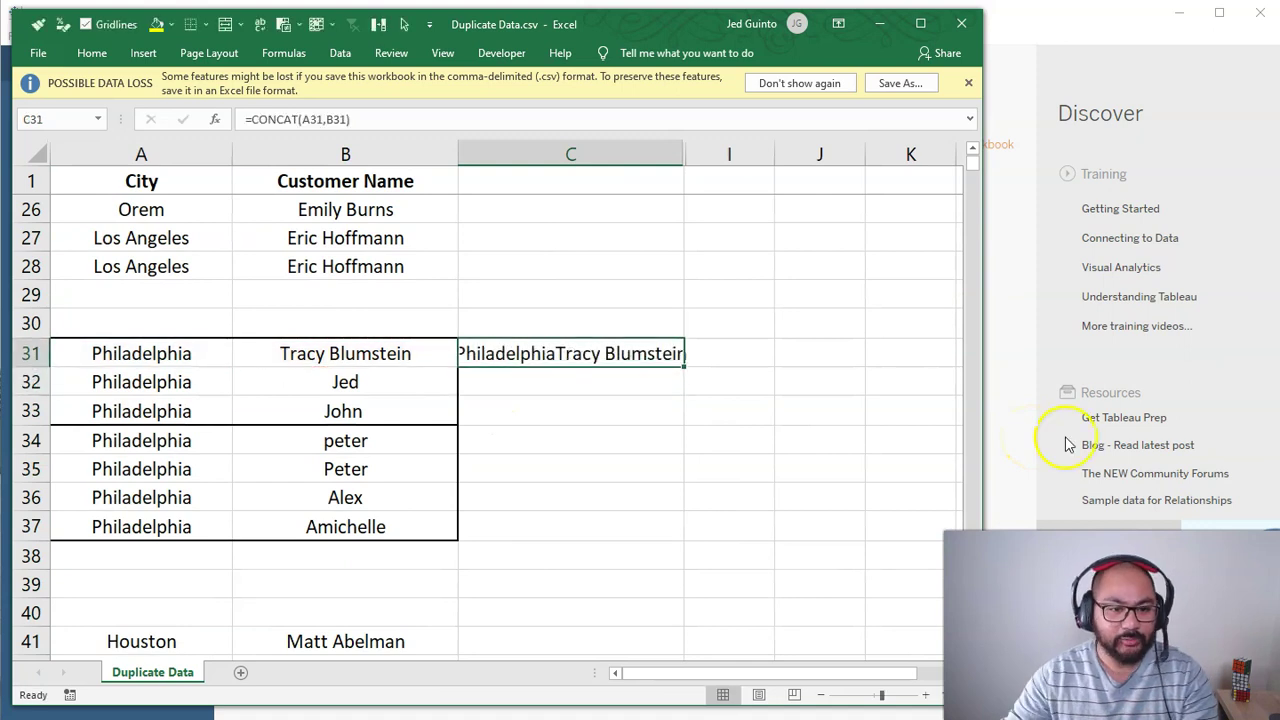
left_click_drag(684, 154, 746, 157)
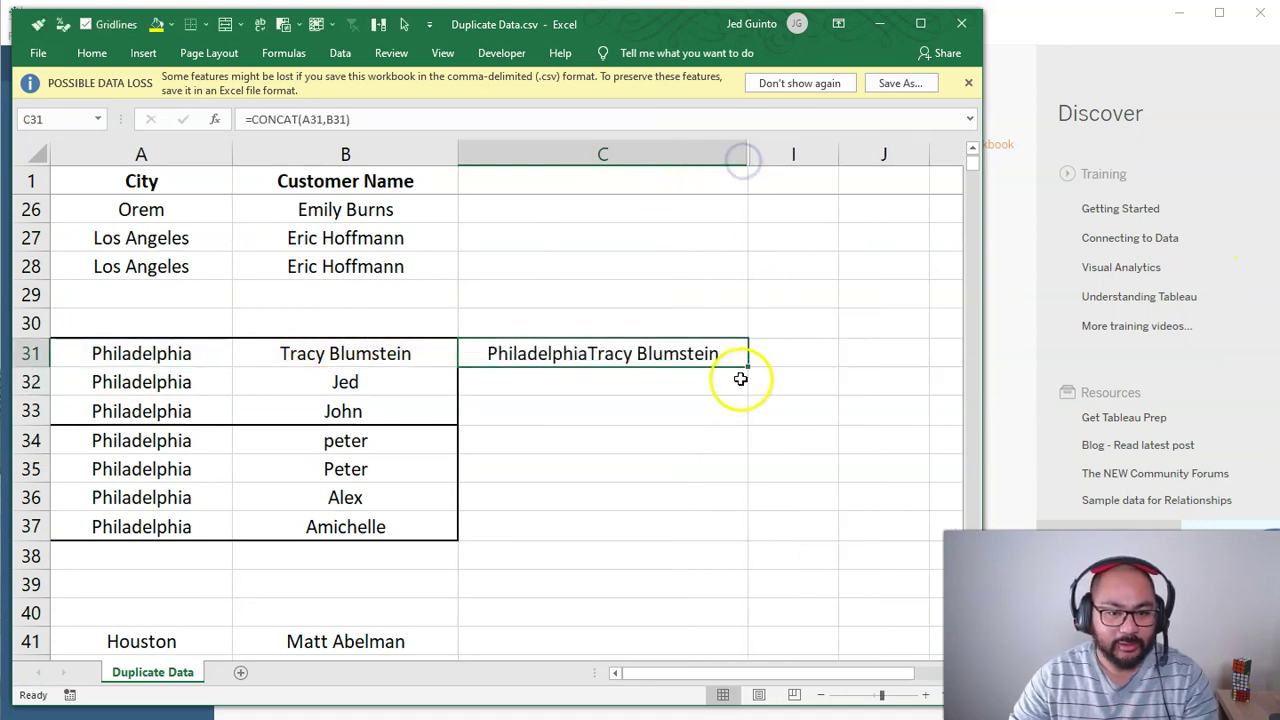
left_click_drag(745, 365, 743, 537)
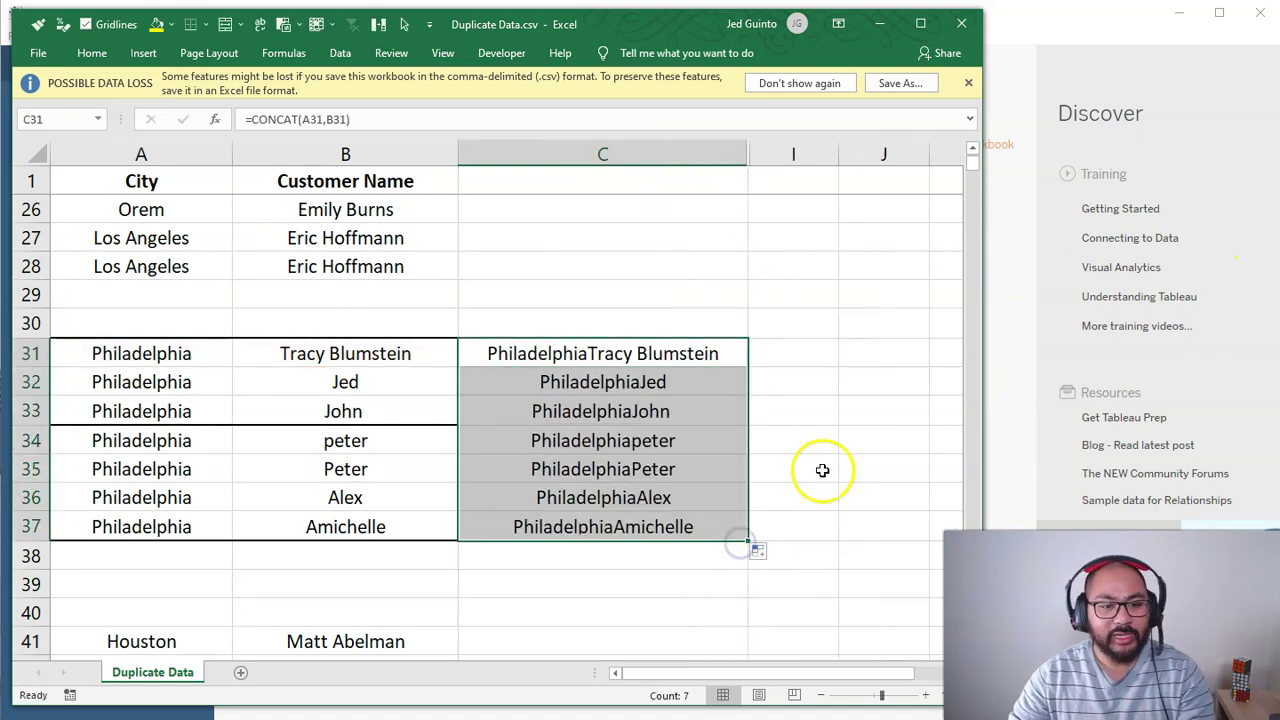
Step: Capitalise the lowercase name in B34 and select the combined values C31:C37
double_click(320, 441)
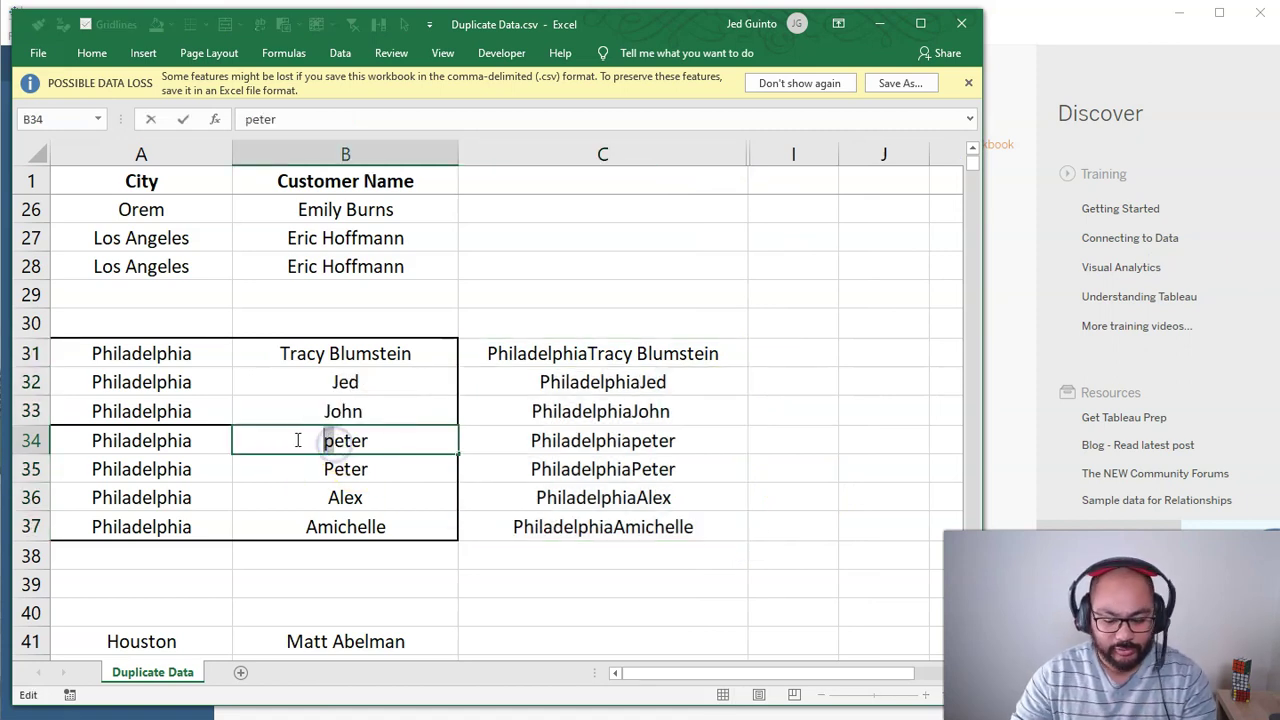
type("P")
key("Return")
left_click(808, 440)
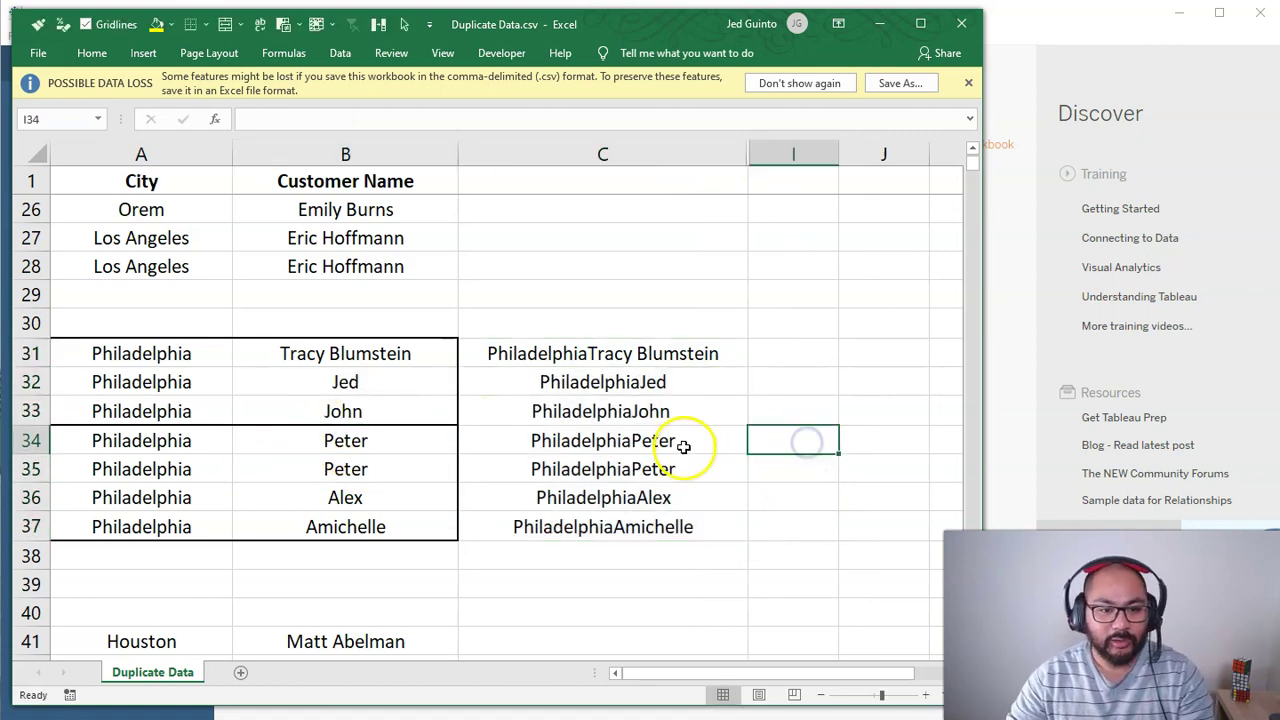
left_click_drag(683, 449, 680, 461)
left_click_drag(690, 356, 680, 512)
left_click(91, 53)
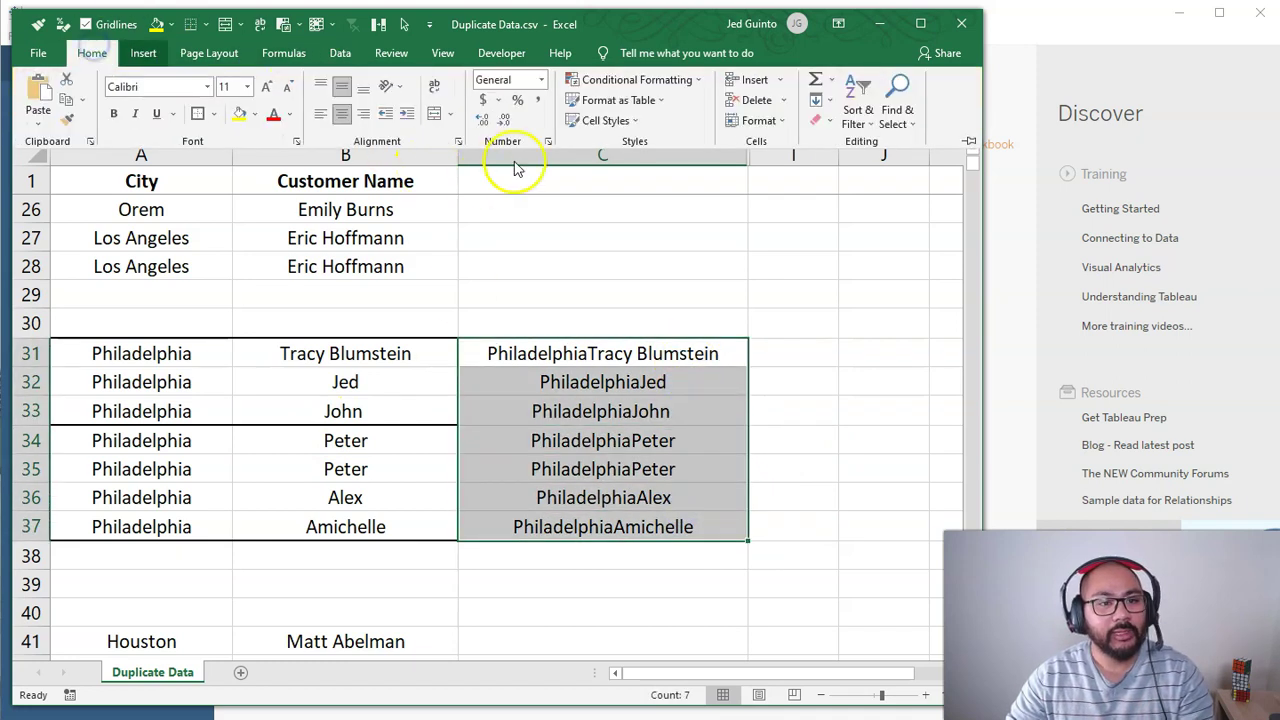
Step: Apply a light red Duplicate Values rule to C31:C37, flagging C34 and C35
left_click(648, 88)
mouse_move(650, 113)
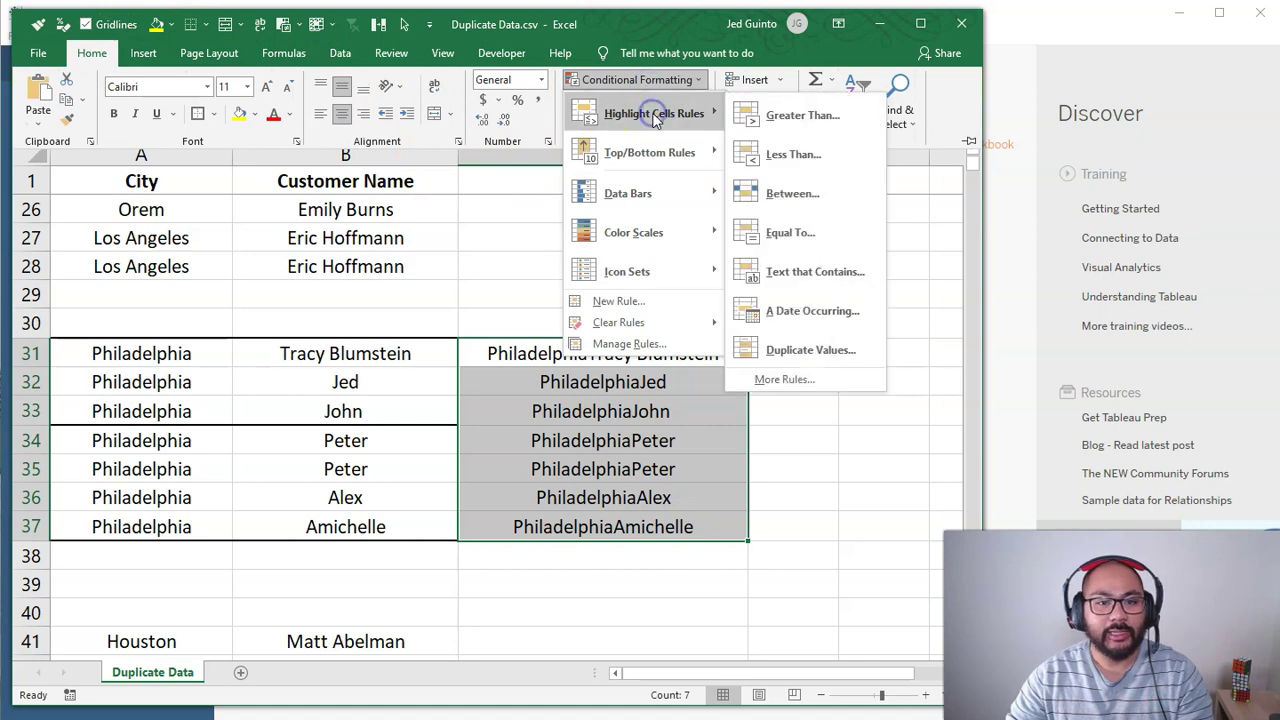
left_click(822, 355)
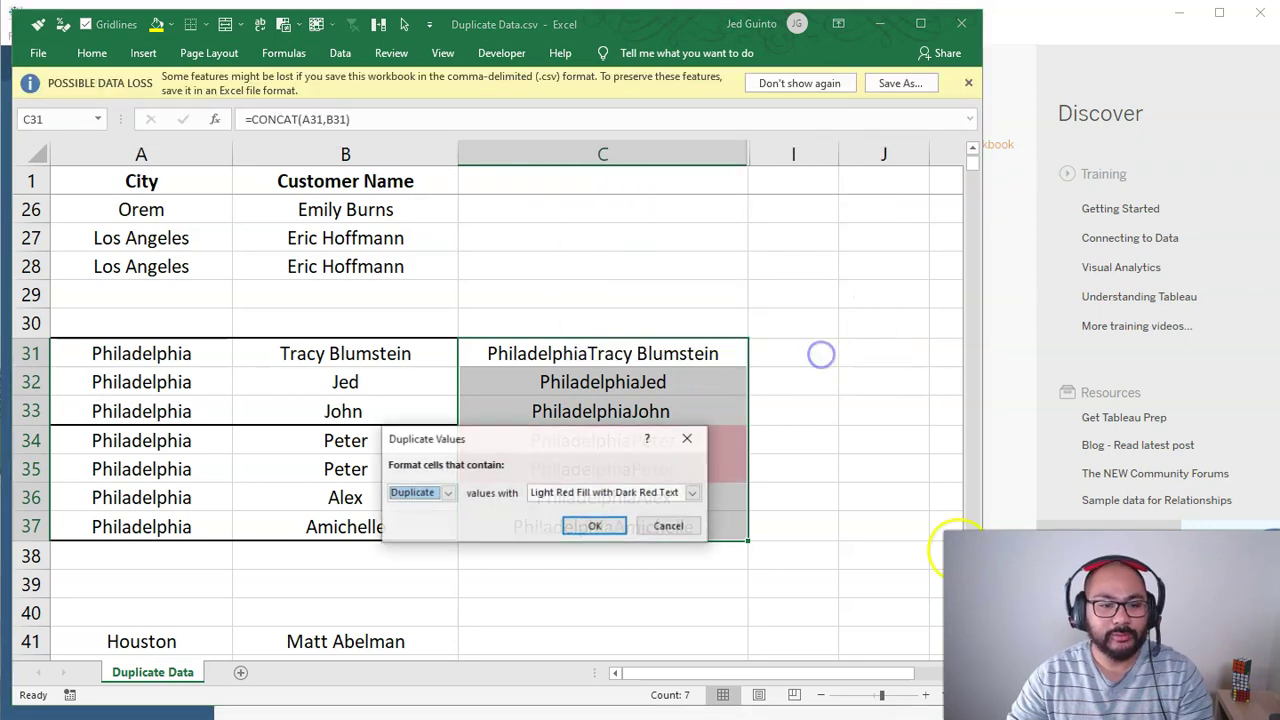
left_click(589, 523)
left_click(609, 437)
left_click_drag(609, 437, 616, 466)
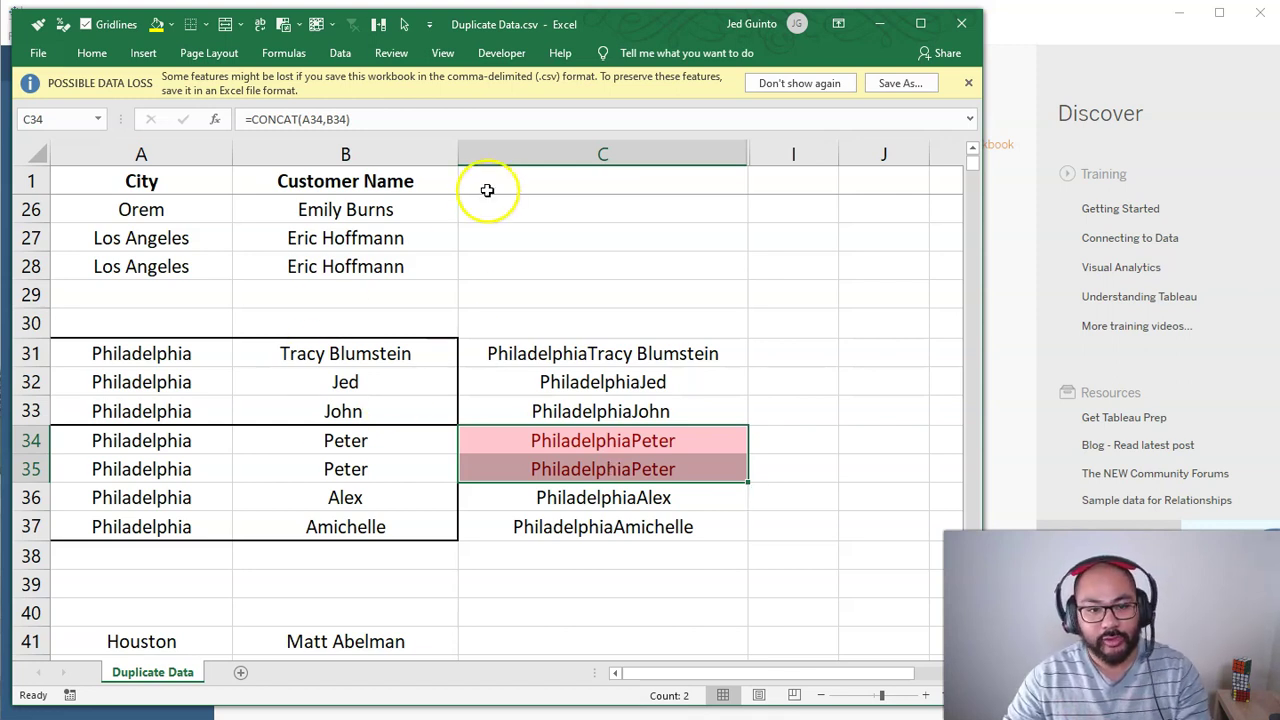
left_click(961, 23)
Step: Close the workbook with Don't Save and drag Duplicate Data.csv into Tableau
left_click(963, 23)
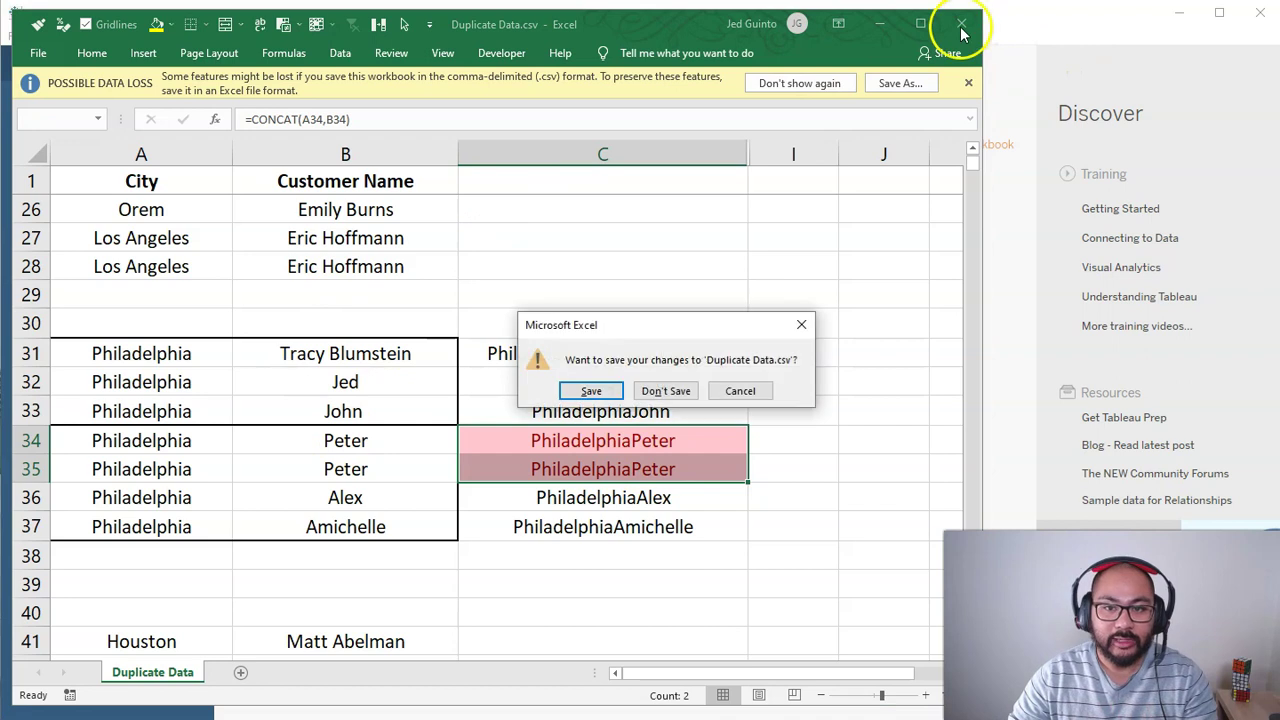
left_click(660, 392)
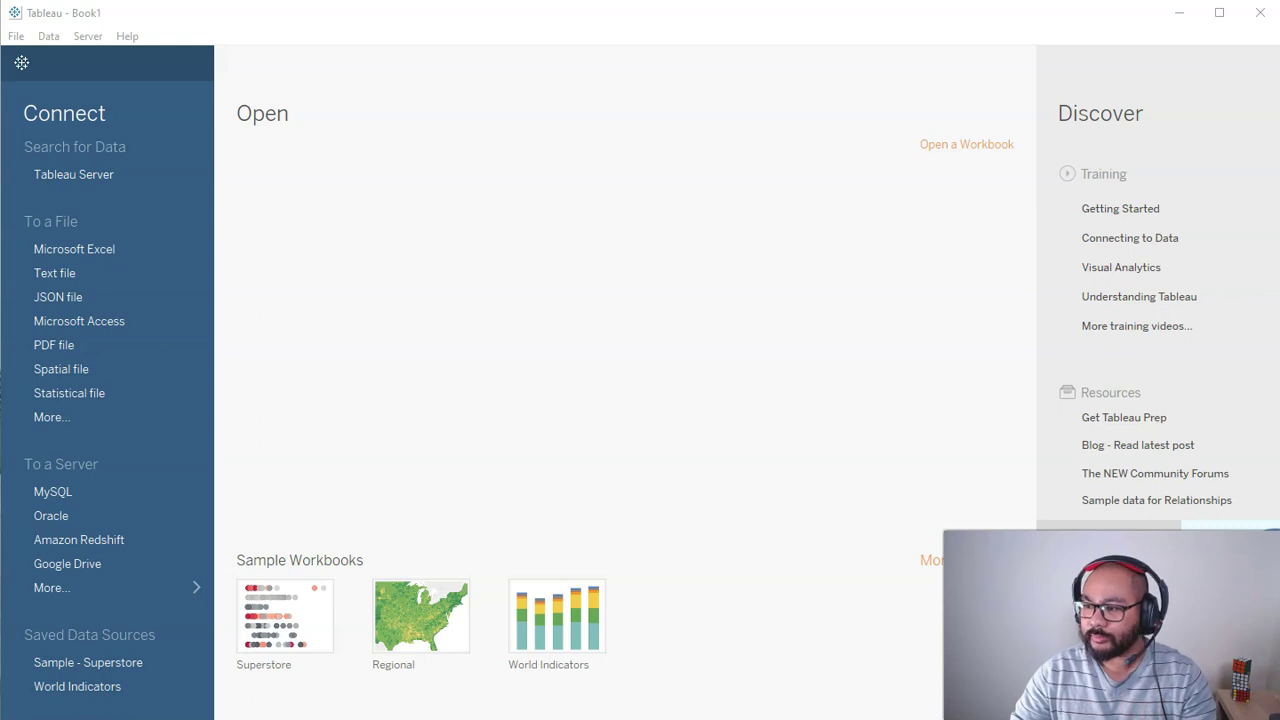
left_click_drag(1270, 330, 674, 321)
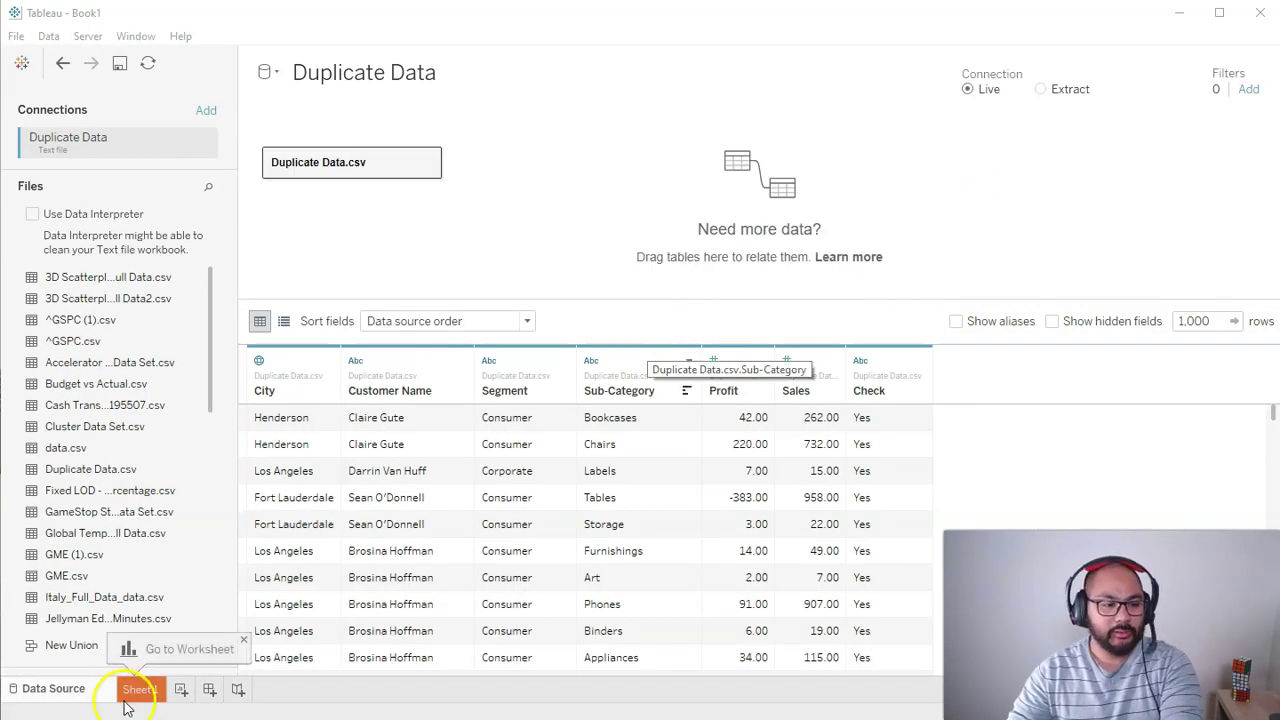
Step: On Sheet 1, place the Customer Name field on the Rows shelf
left_click(140, 689)
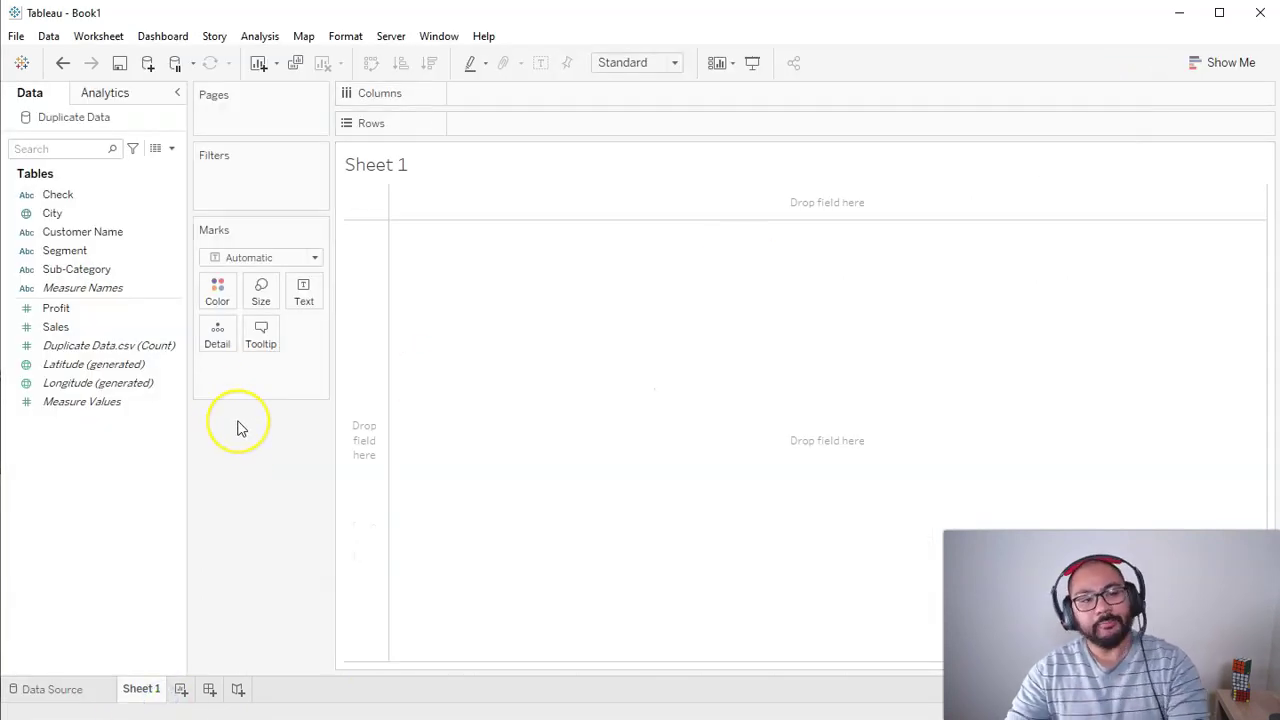
left_click(171, 345)
left_click(143, 233)
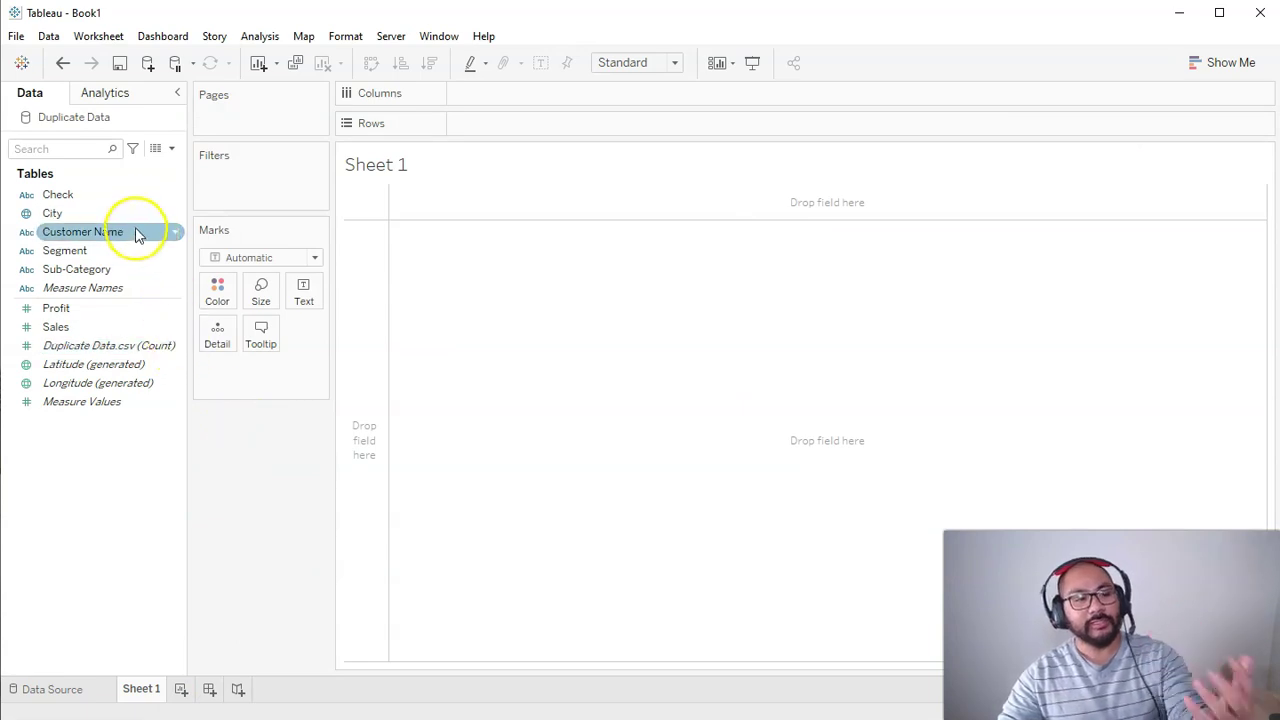
left_click_drag(116, 248, 358, 272)
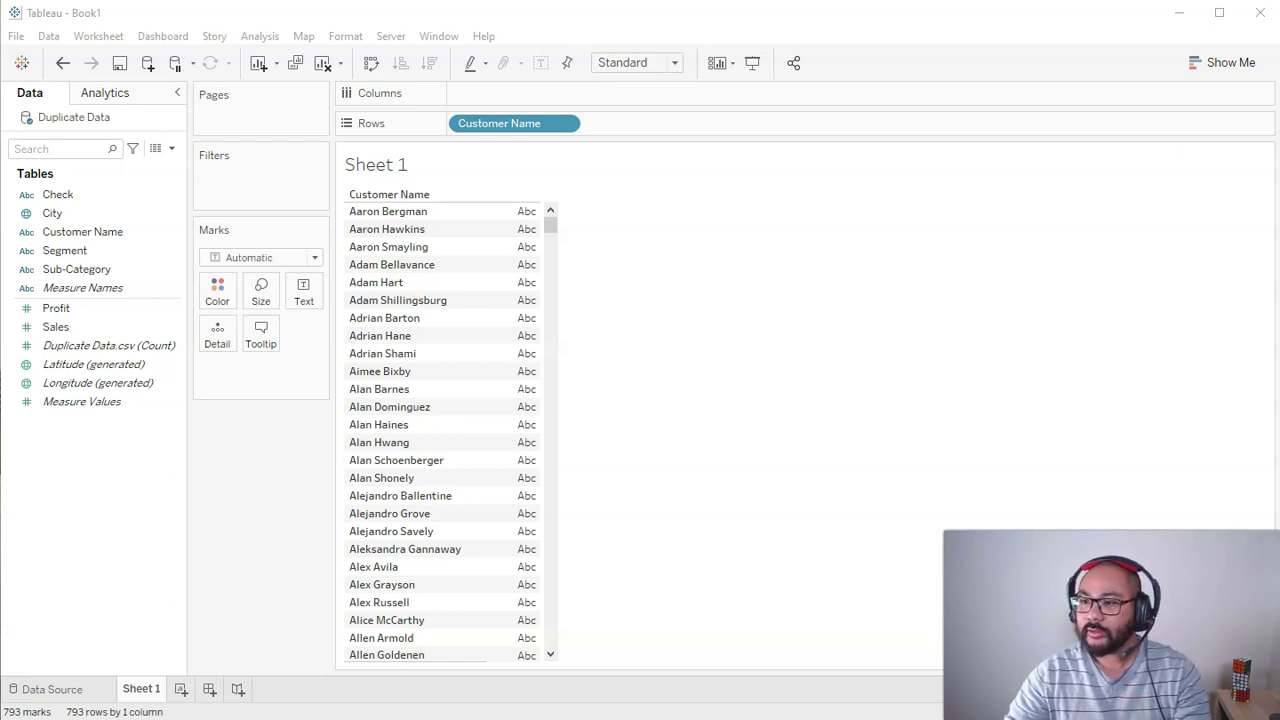
key("alt+Tab")
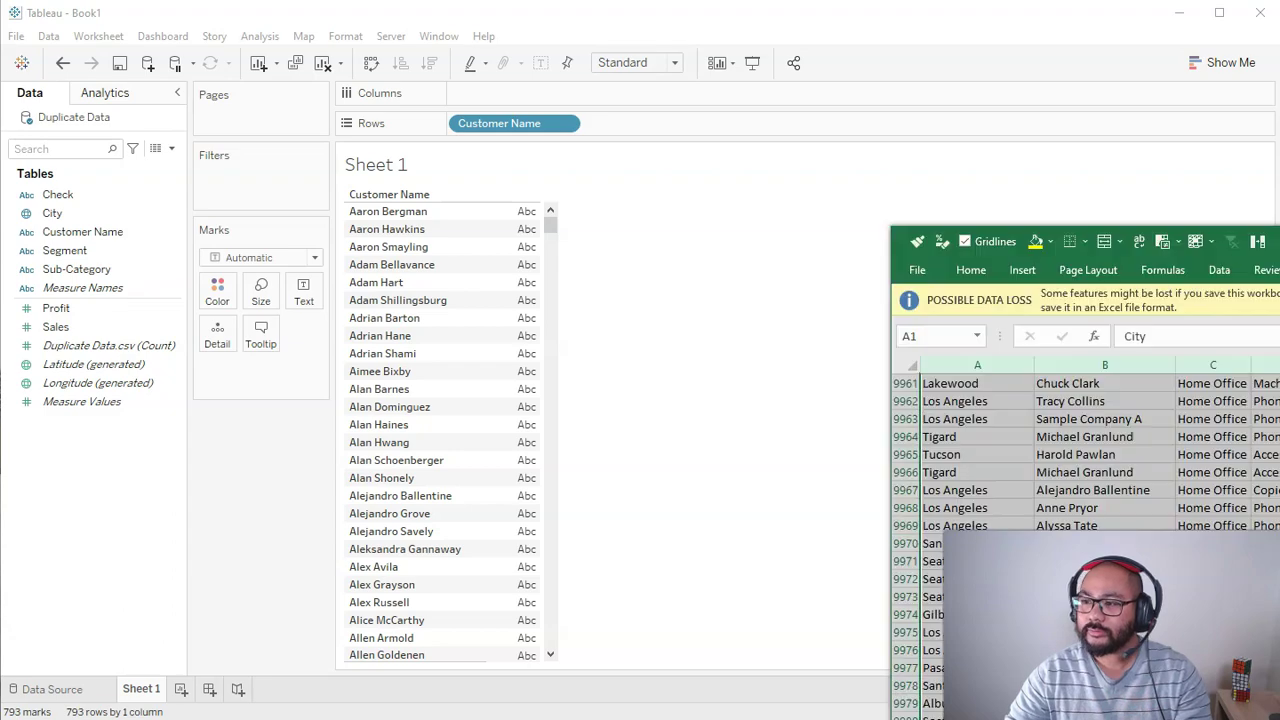
scroll(447, 430, "up", 12)
scroll(447, 438, "up", 20)
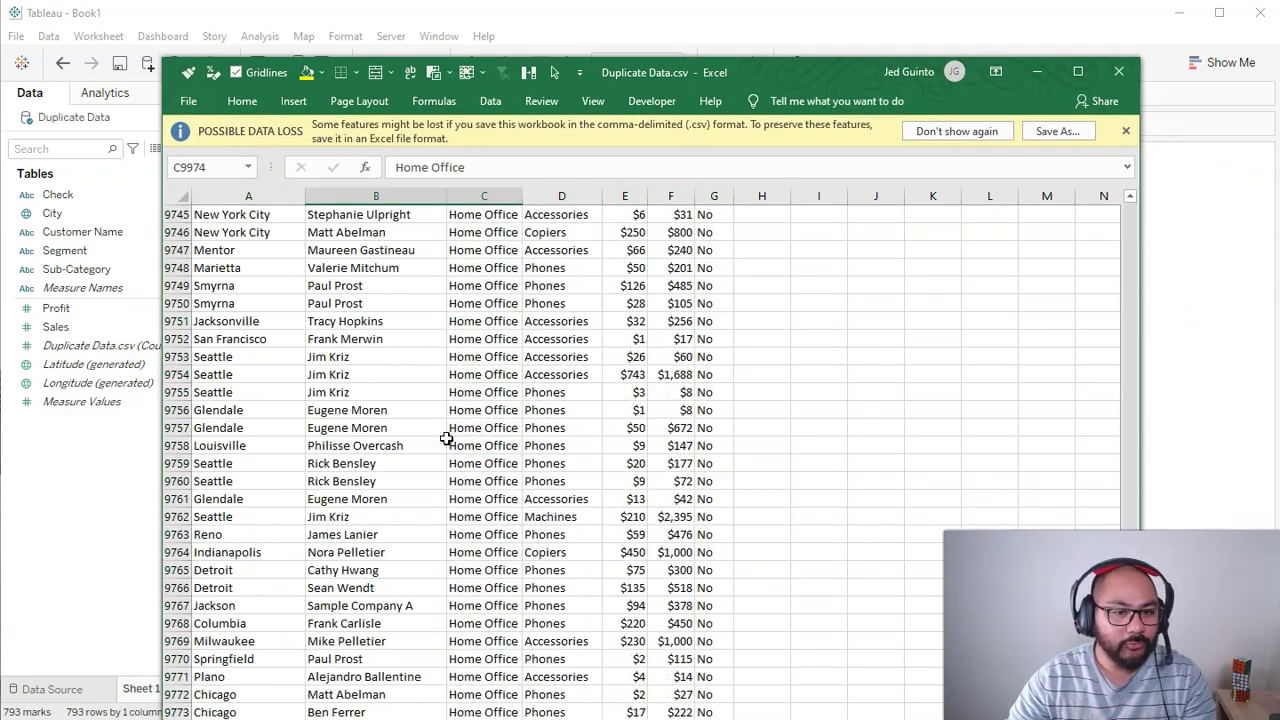
key("ctrl+Home")
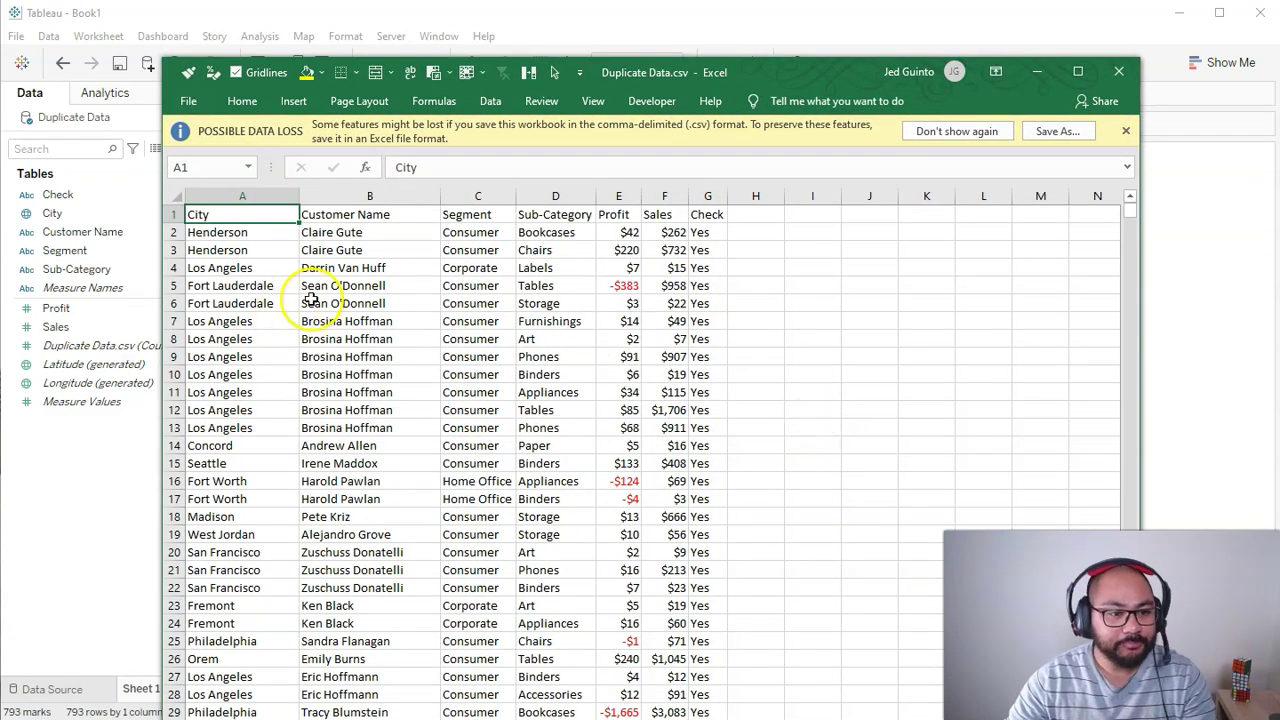
left_click_drag(371, 321, 388, 424)
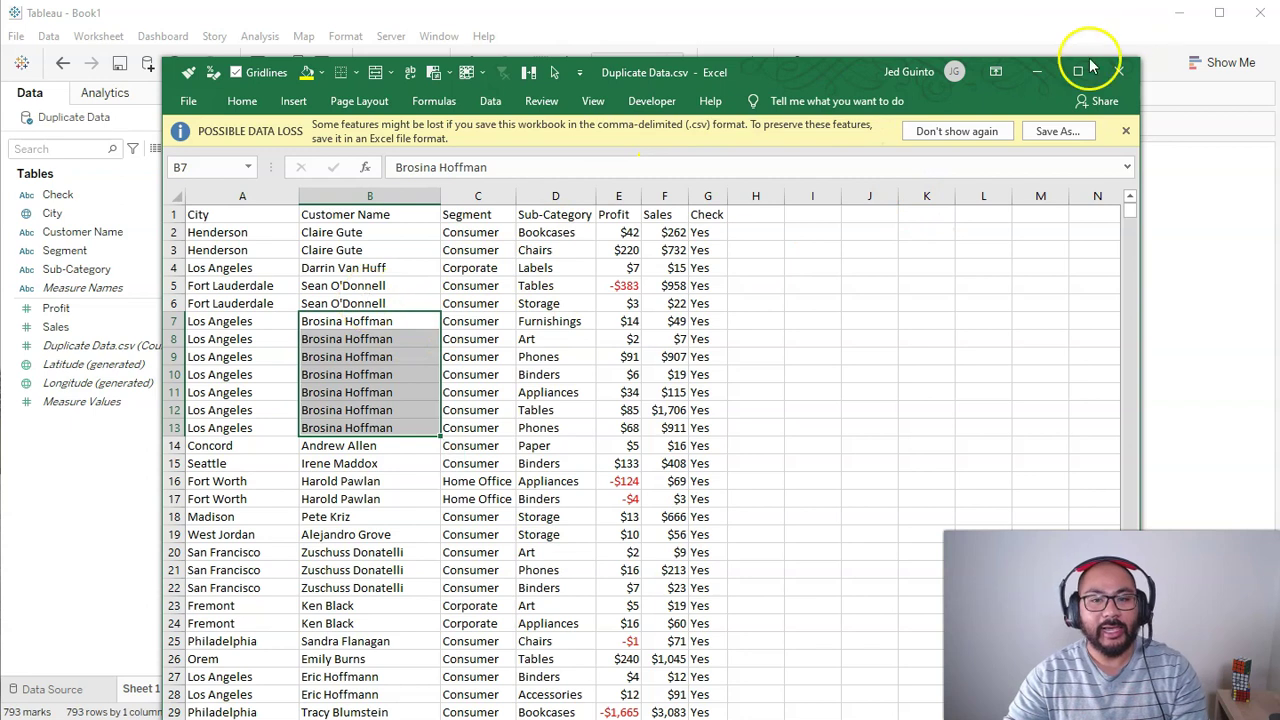
left_click(1036, 70)
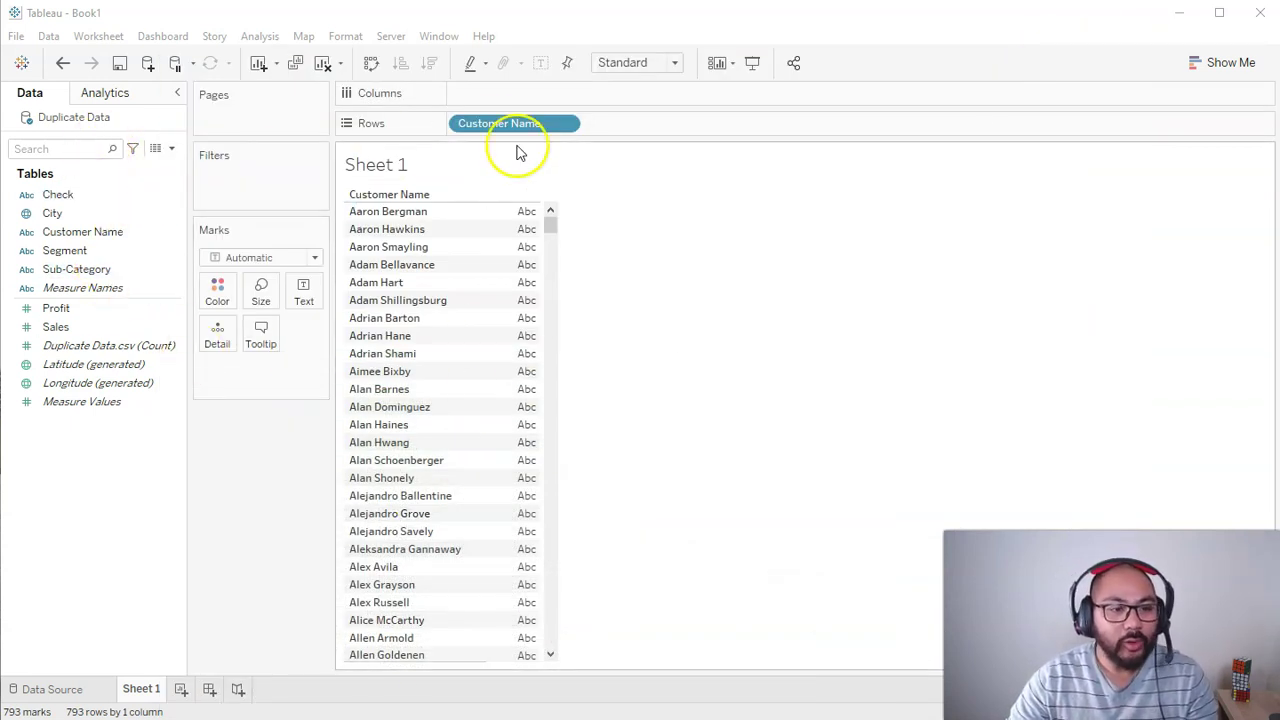
Step: Plot Duplicate Data.csv (Count) on Columns as a bar per customer
left_click(150, 345)
left_click(150, 401, "ctrl")
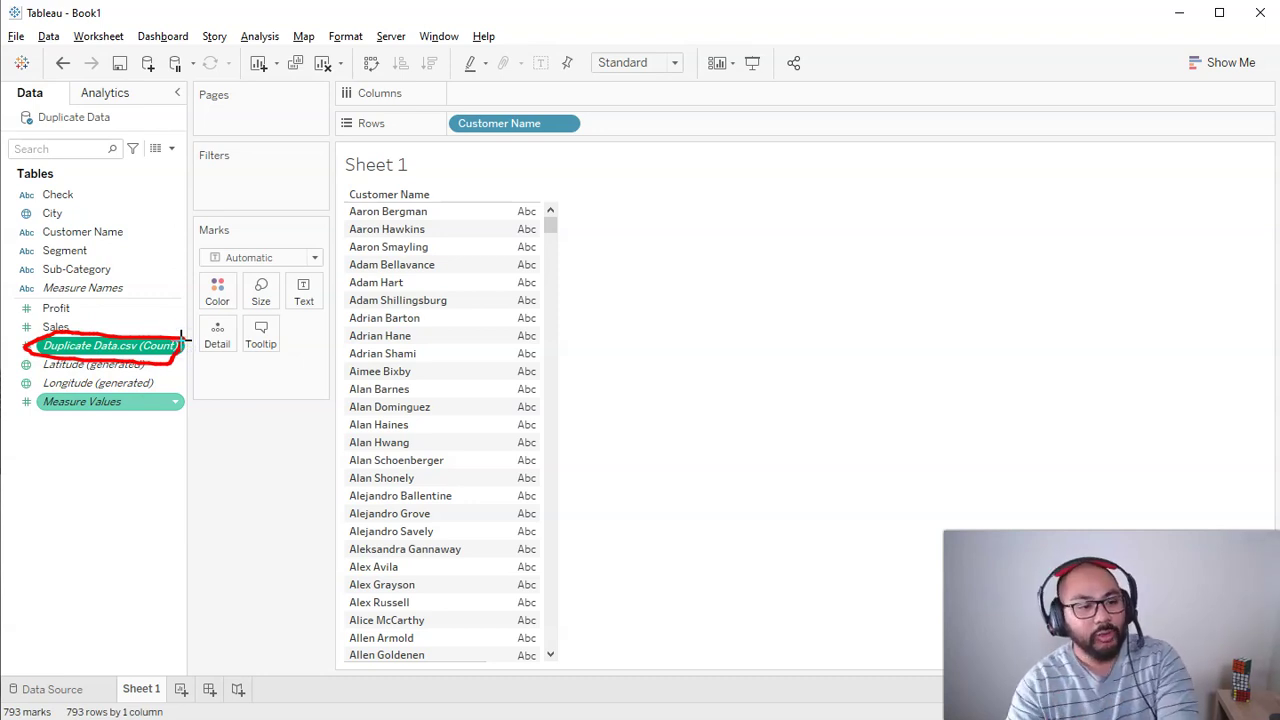
key("Escape")
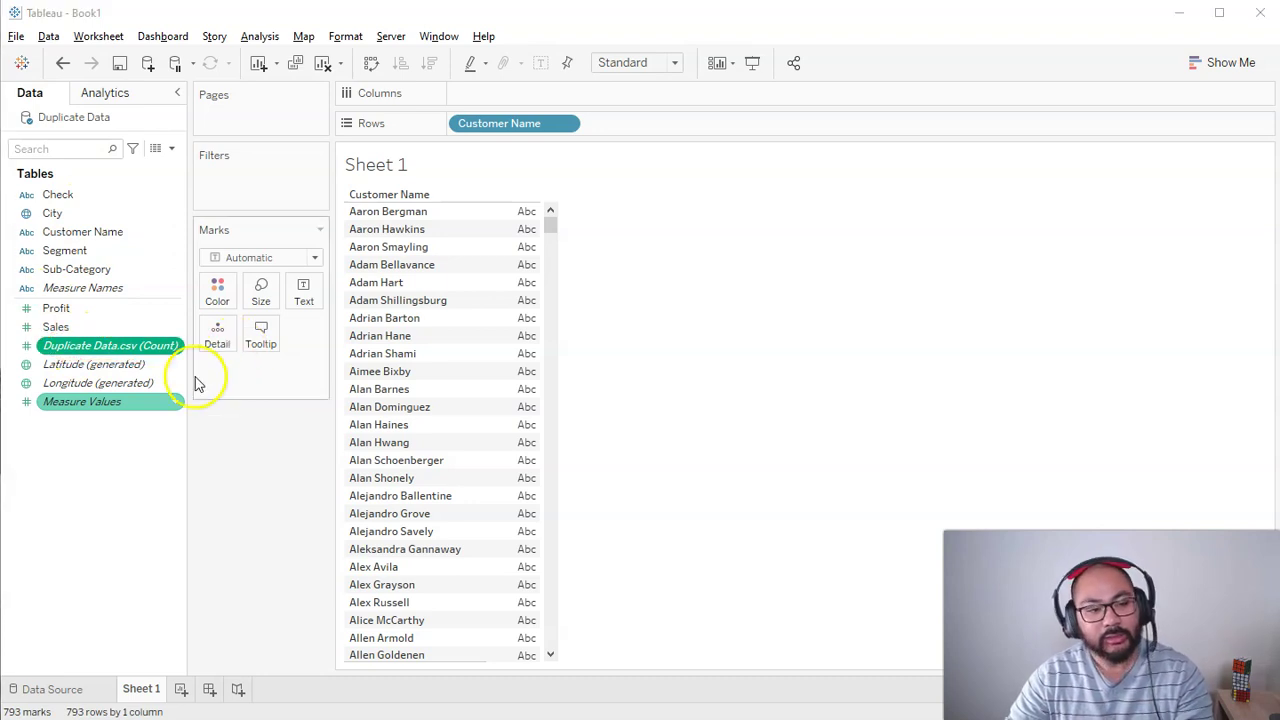
left_click(184, 342)
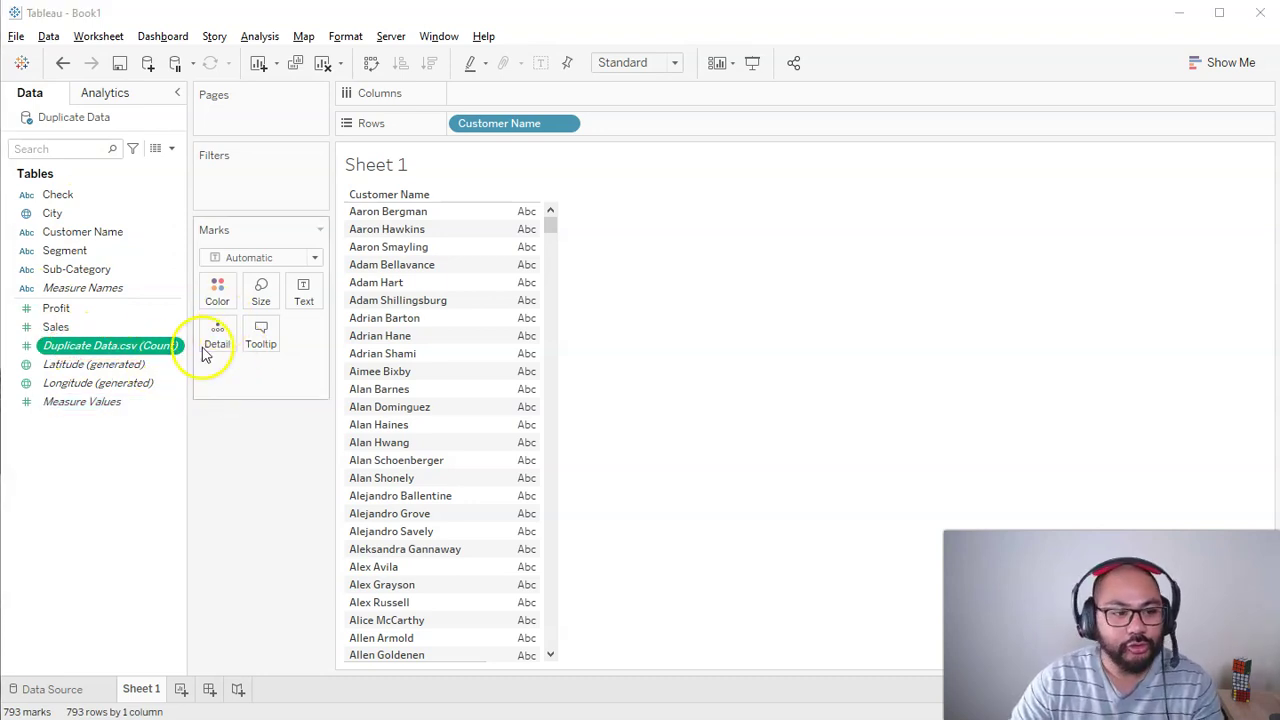
left_click(80, 347)
left_click_drag(80, 347, 515, 96)
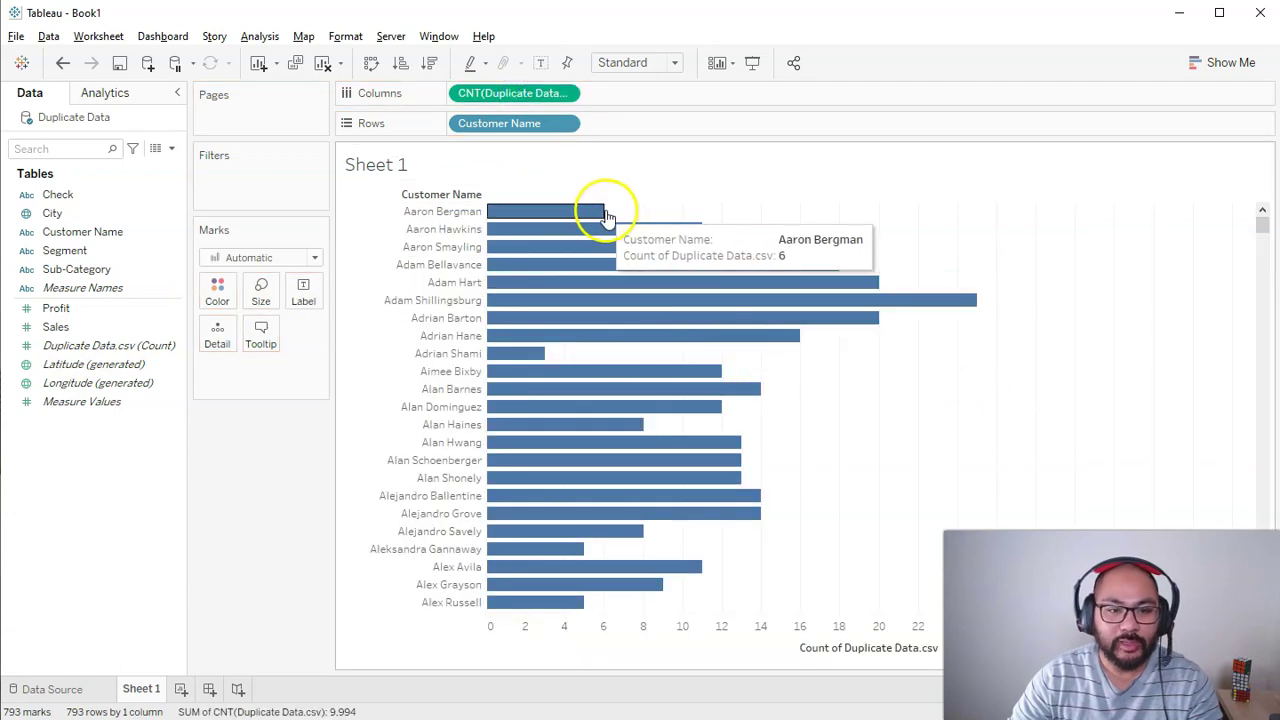
Step: Label the bars, sort ascending by count, and select the five count-1 customers
left_click(545, 62)
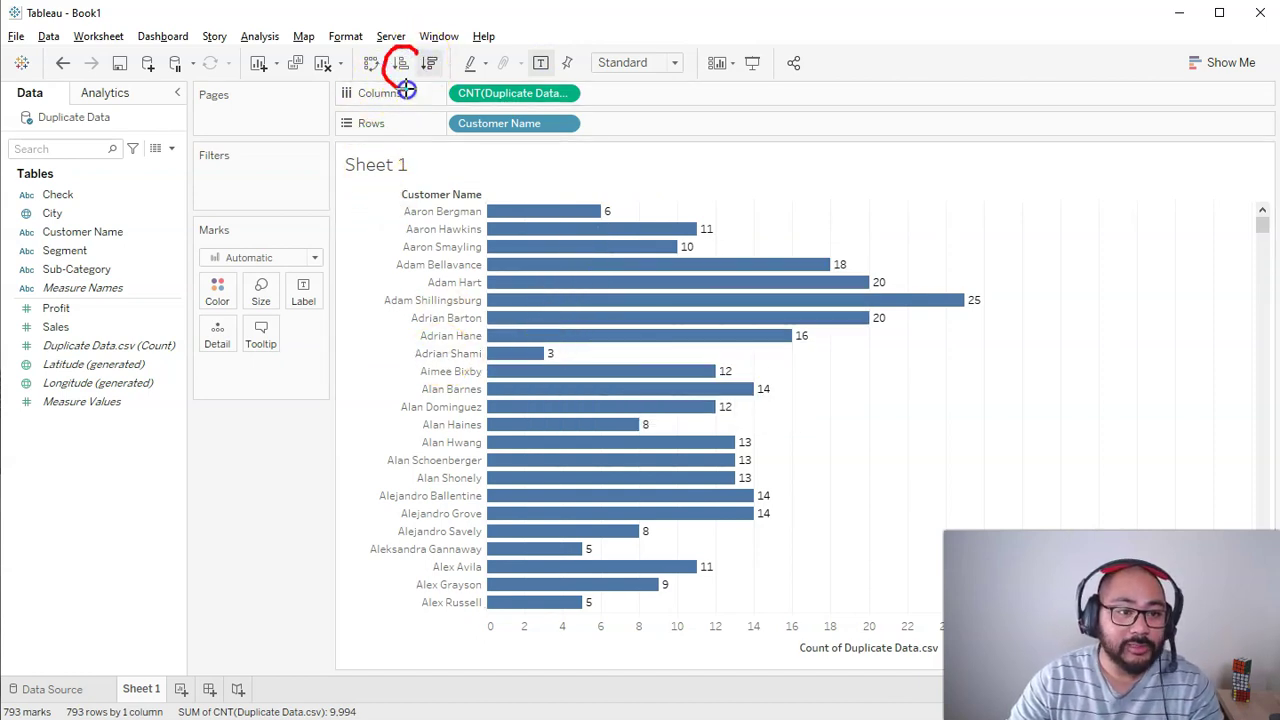
left_click(400, 63)
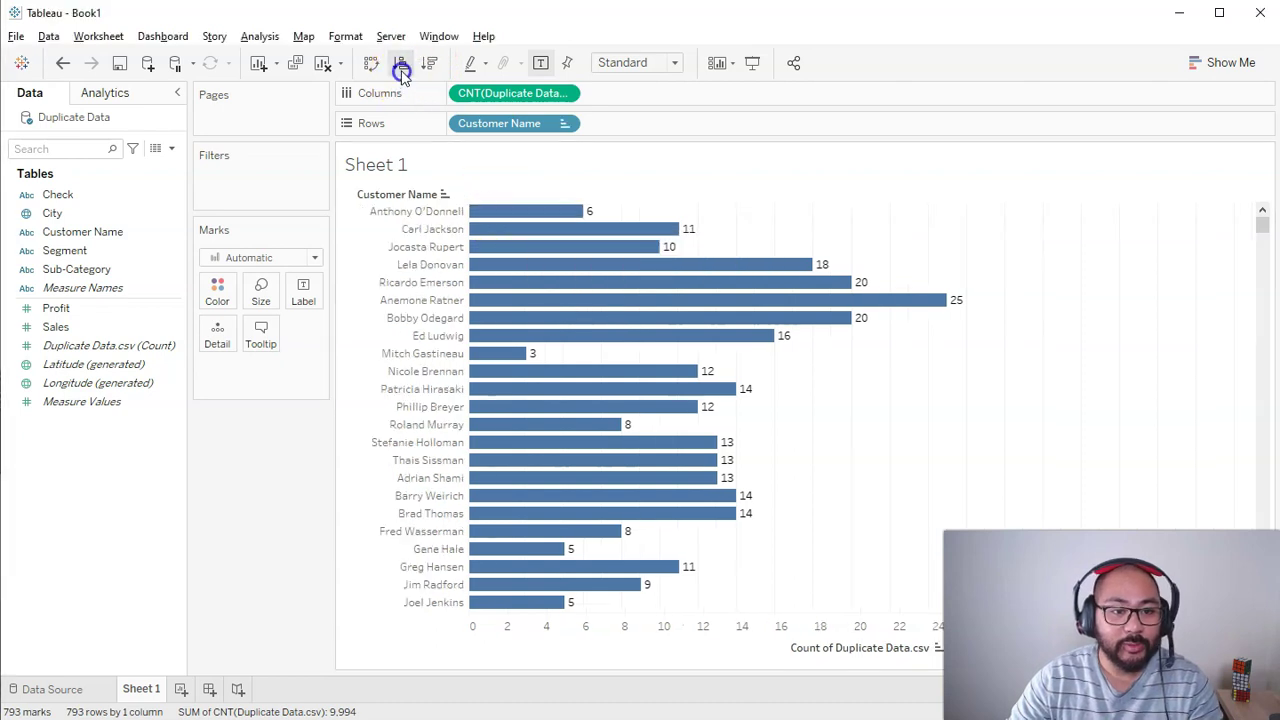
left_click_drag(515, 203, 479, 288)
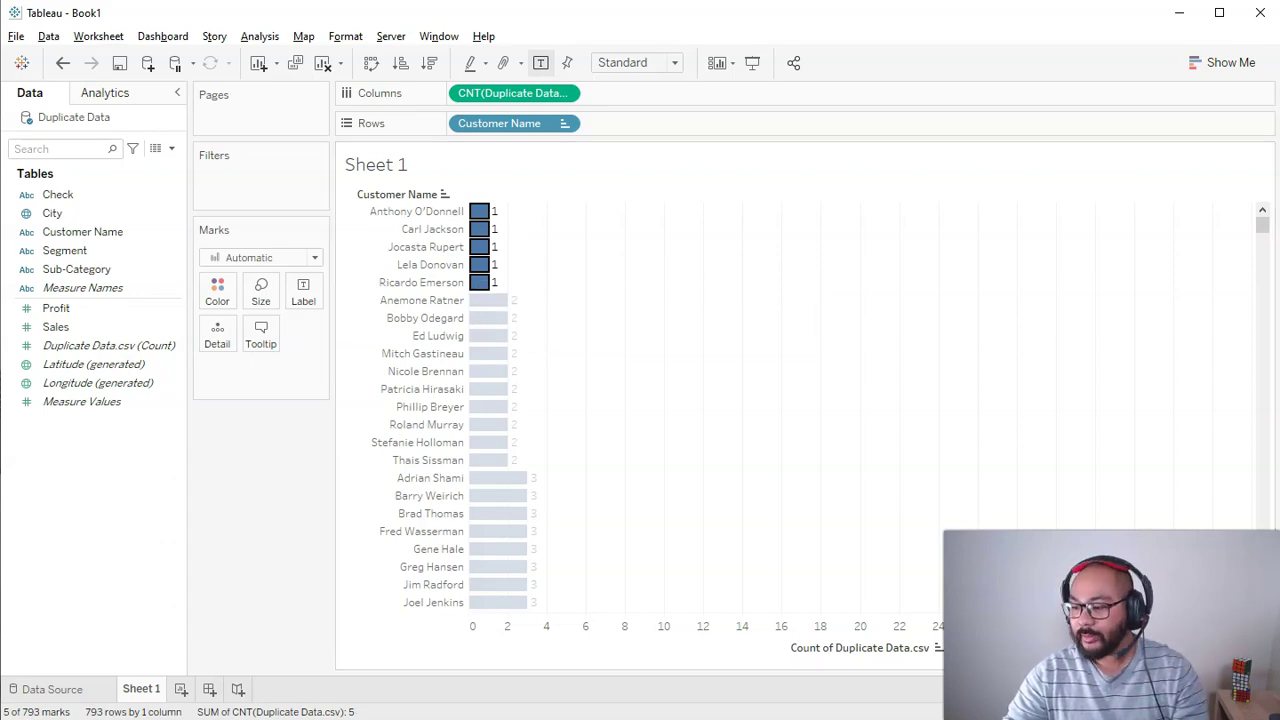
key("alt+Tab")
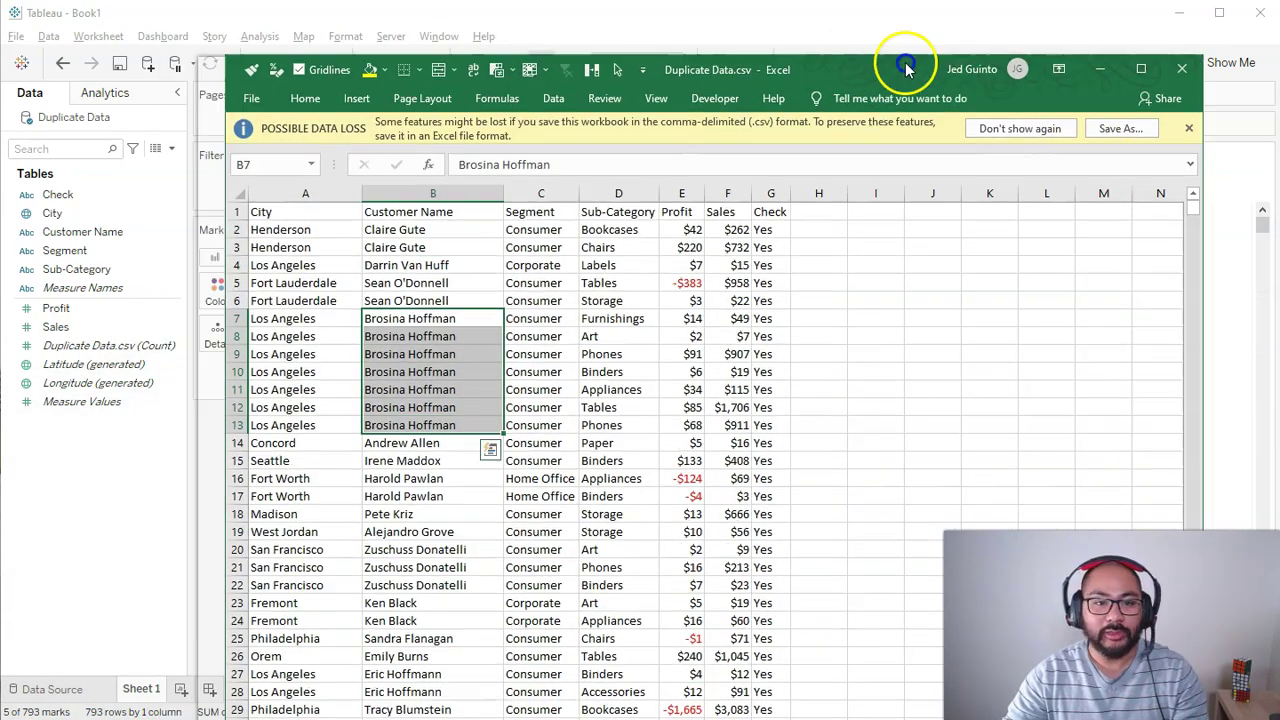
Step: Place Excel beside Tableau and filter Customer Name to a count-1 customer
left_click_drag(906, 68, 1205, 93)
left_click(866, 182)
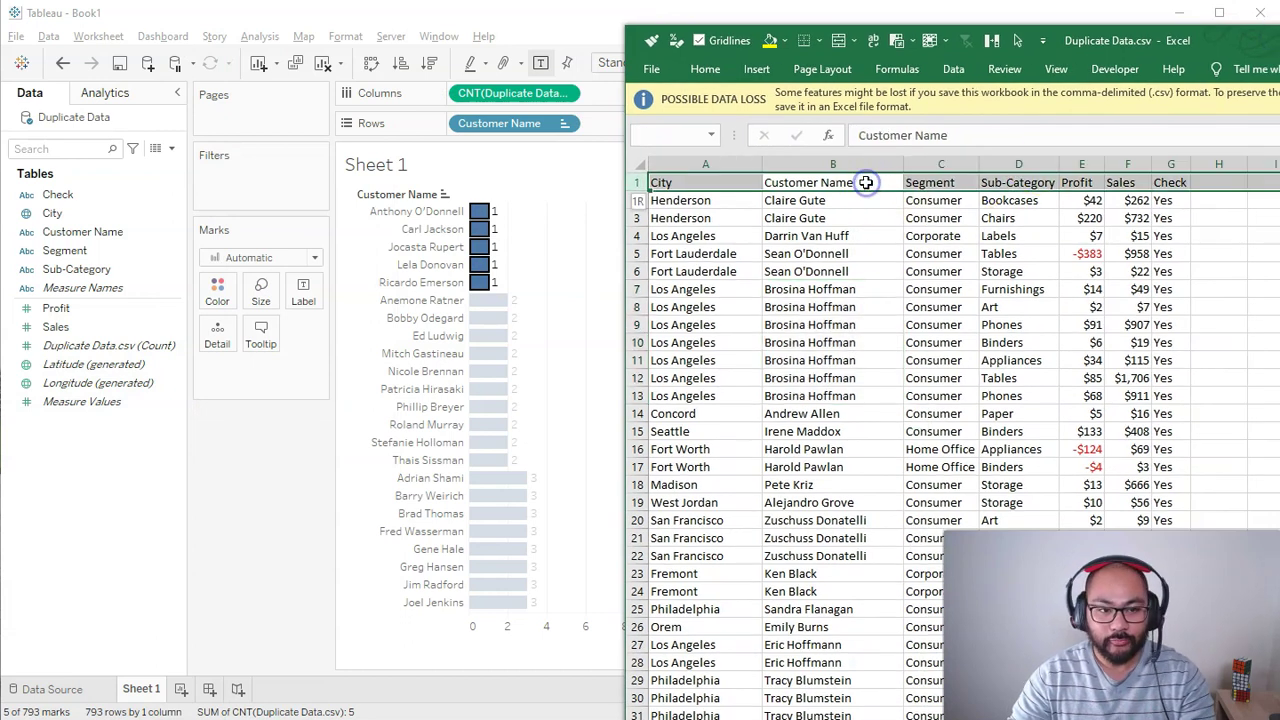
key("alt+Down")
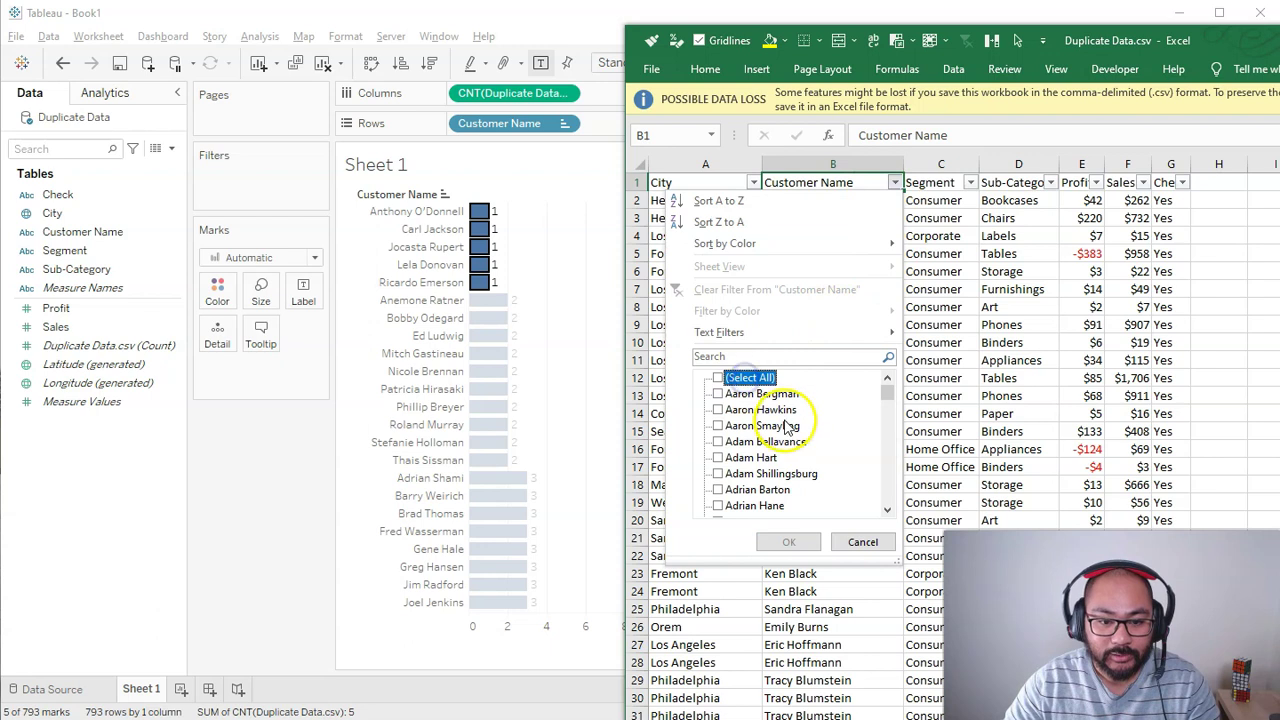
scroll(887, 488, "down", 8)
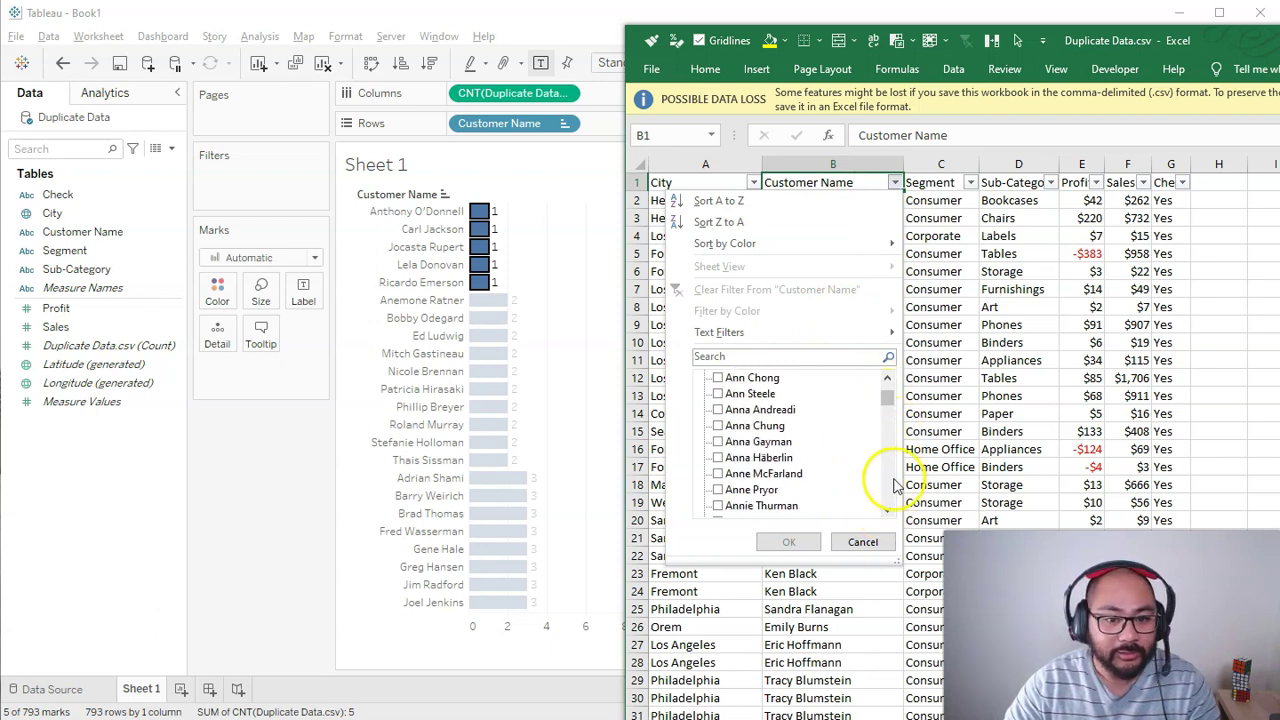
scroll(893, 487, "down", 3)
scroll(893, 487, "down", 3)
left_click(888, 391)
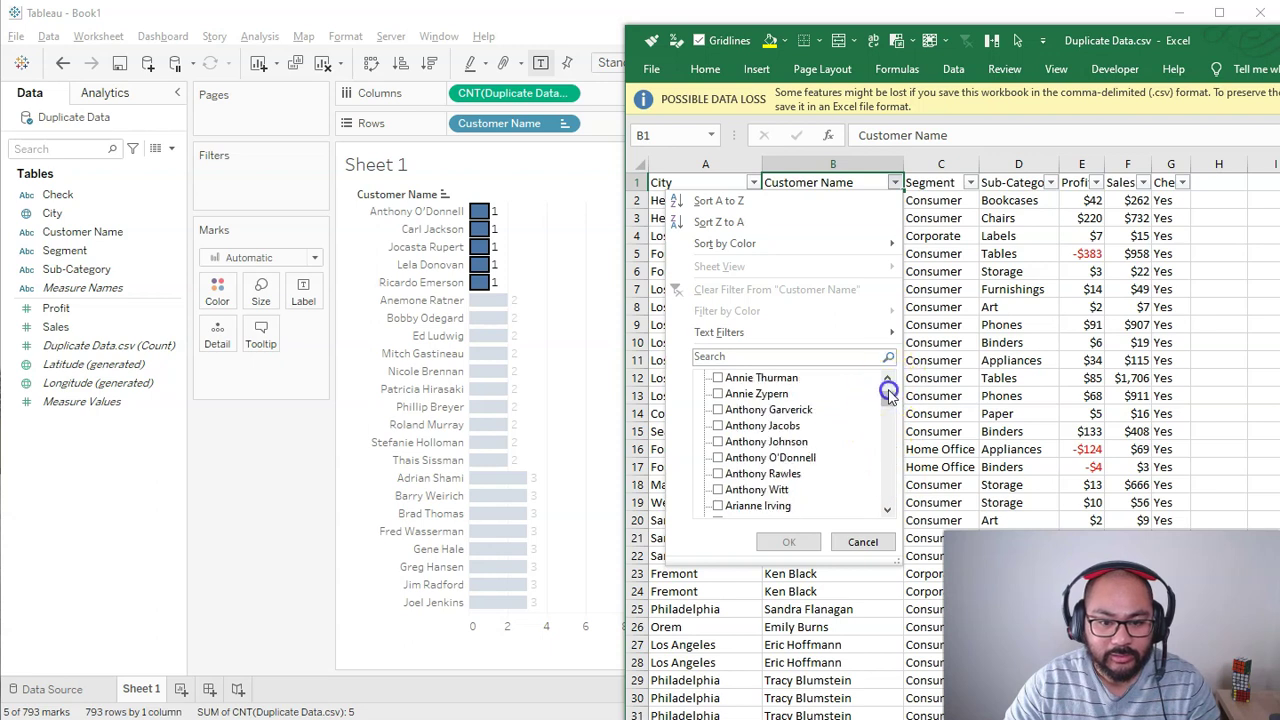
left_click(770, 457)
left_click(792, 542)
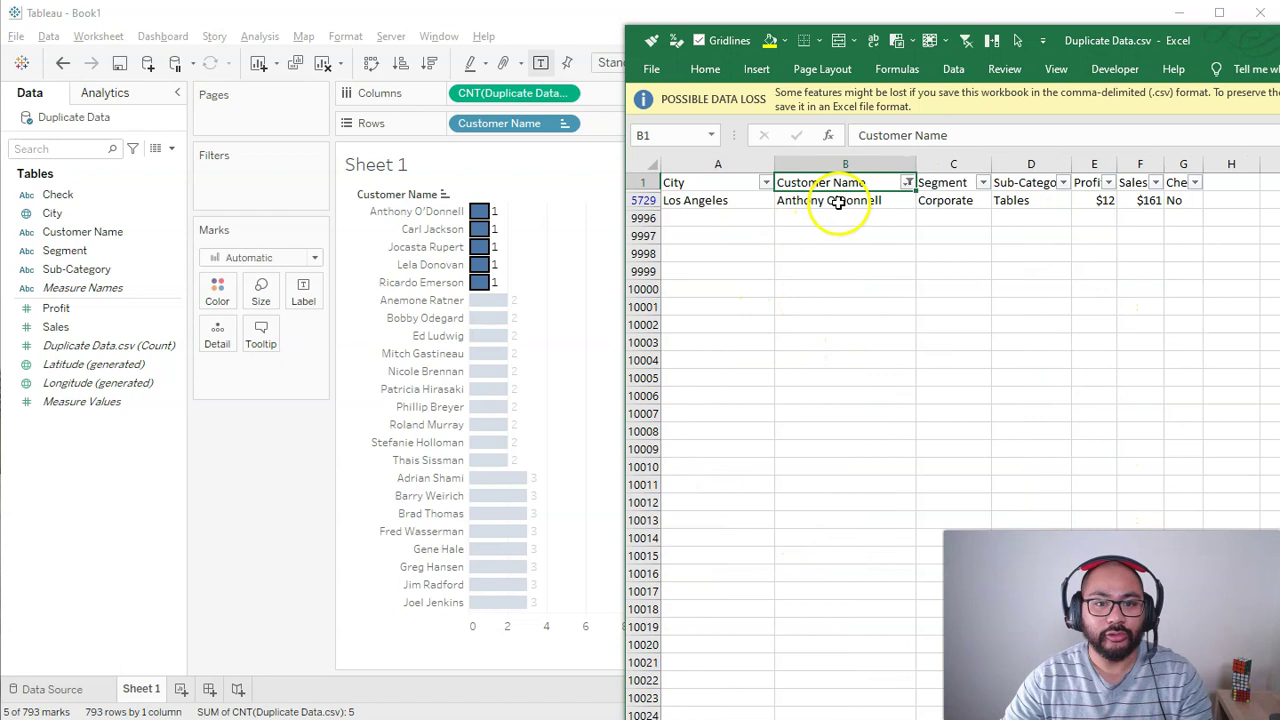
left_click(837, 200)
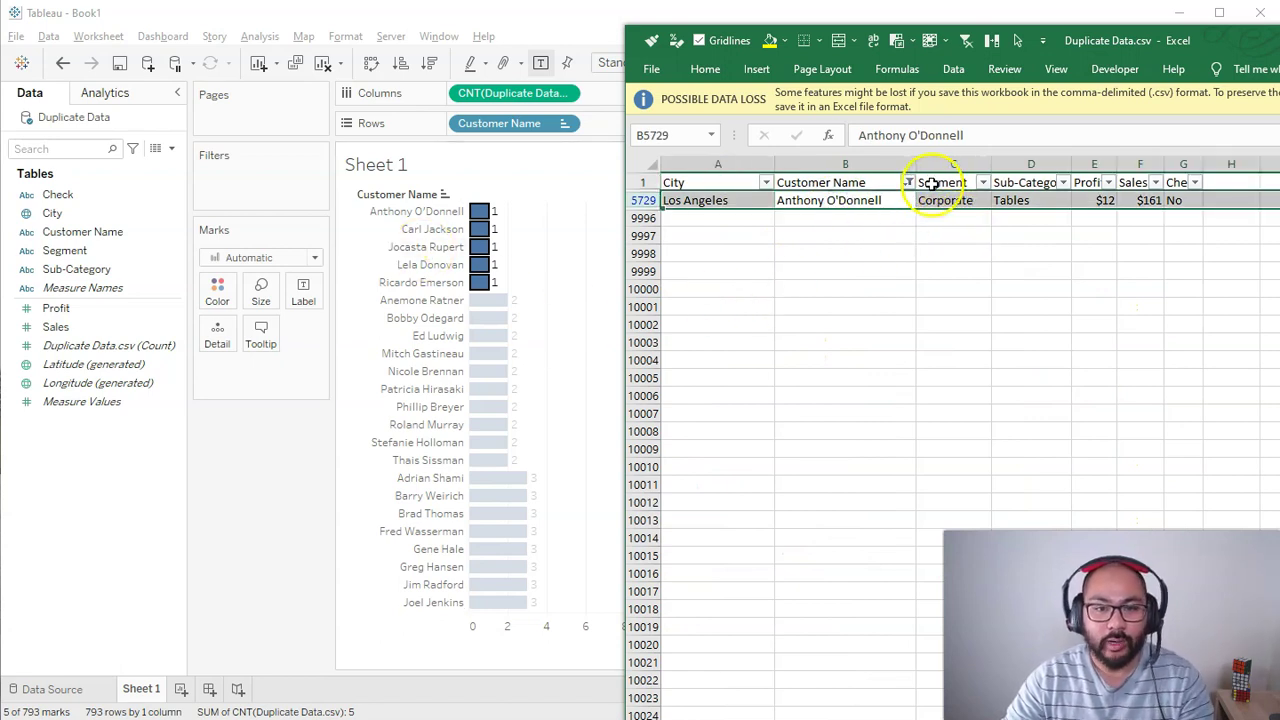
Step: Search the Customer Name filter and show only one chosen customer's rows
left_click(907, 182)
left_click(731, 378)
left_click(731, 377)
left_click(737, 358)
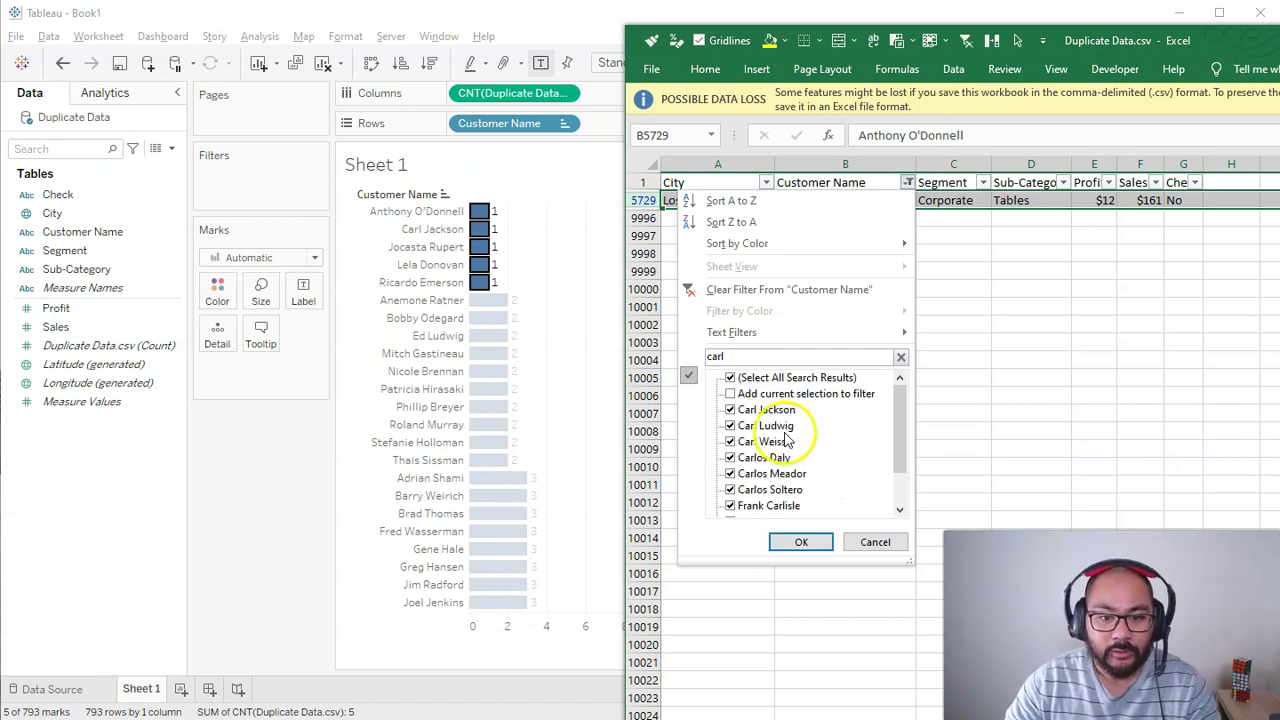
left_click(731, 378)
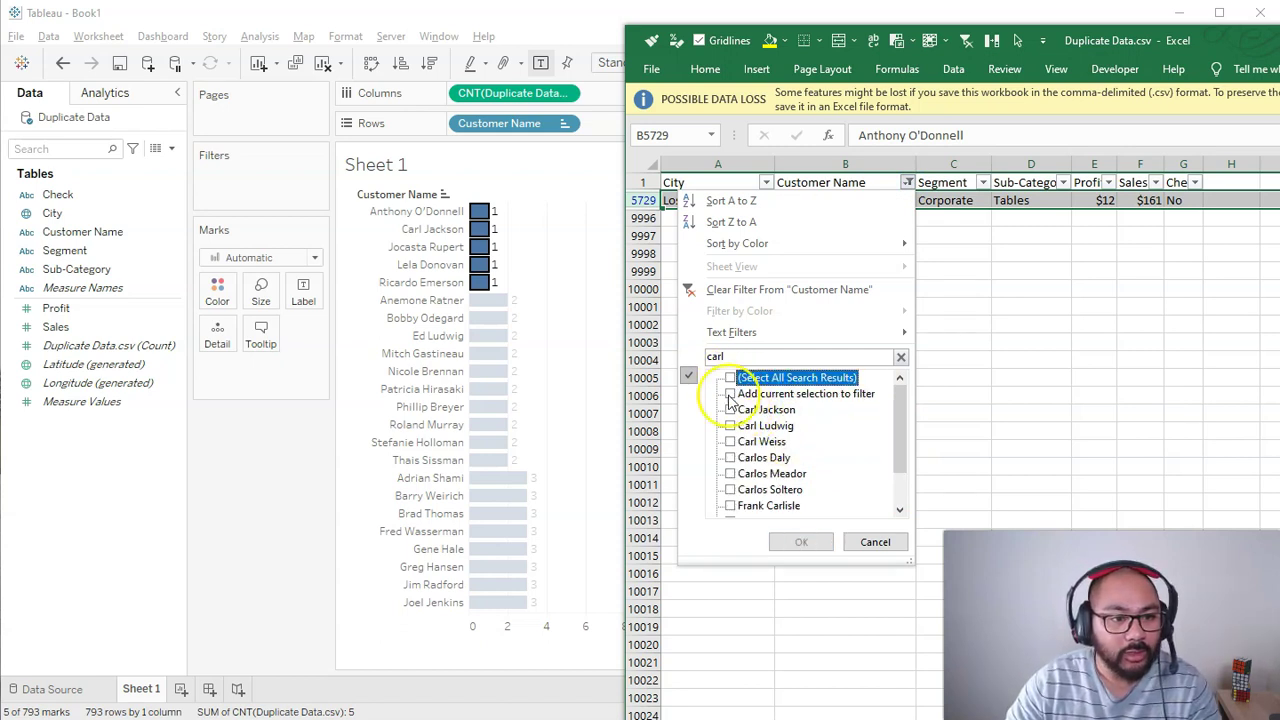
left_click(730, 409)
left_click(801, 541)
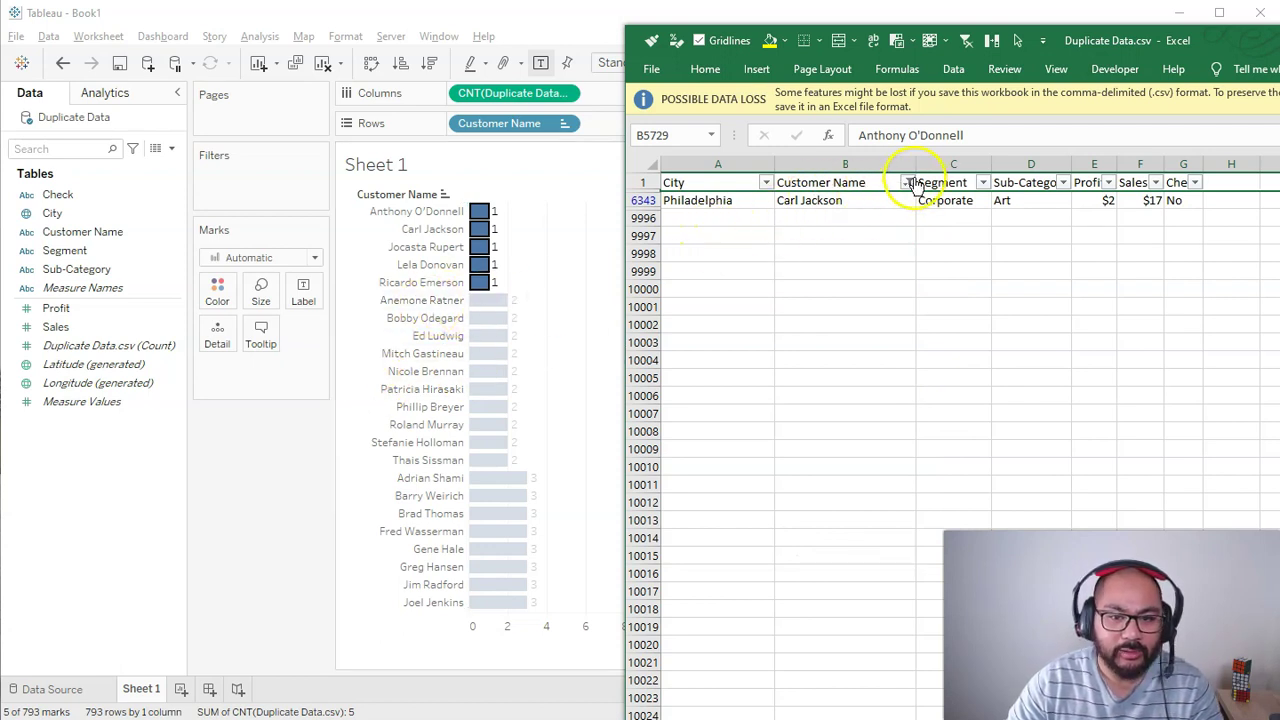
Step: Filter to a twice-counted customer, select their two Columbus rows, and return to Tableau
left_click(907, 183)
left_click(736, 377)
left_click(736, 377)
left_click(748, 357)
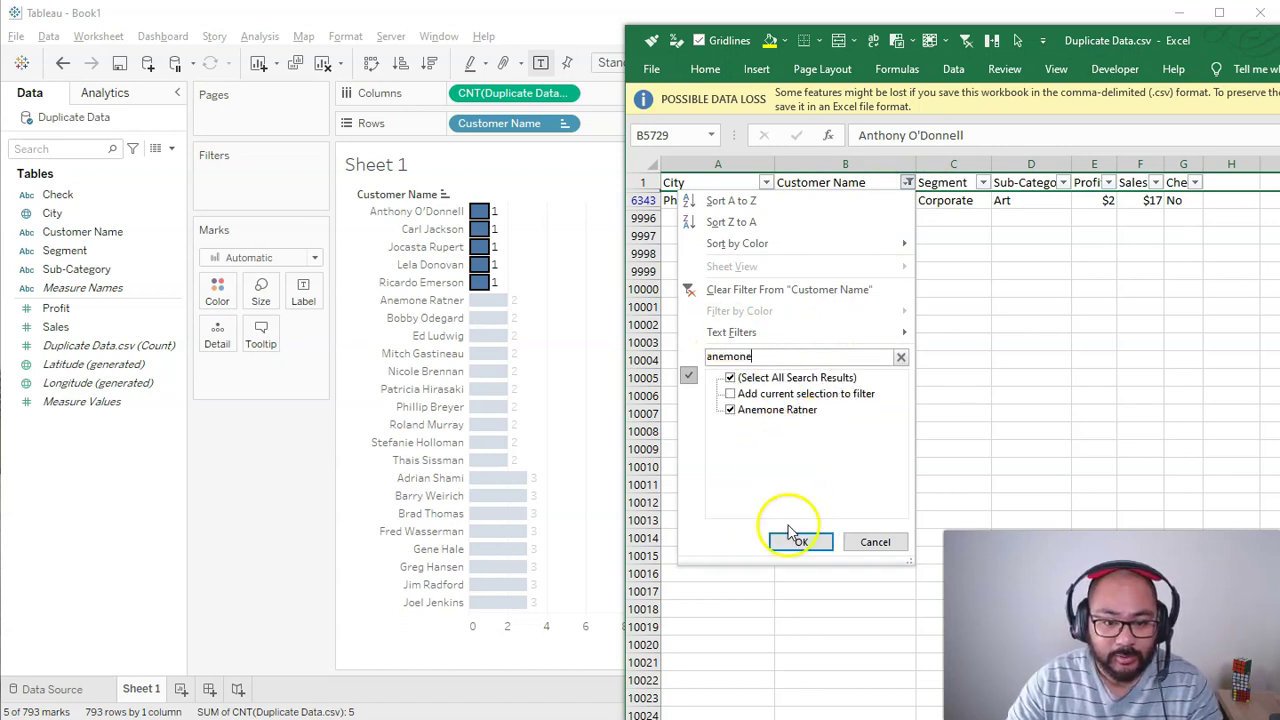
left_click(796, 540)
left_click_drag(845, 200, 849, 217)
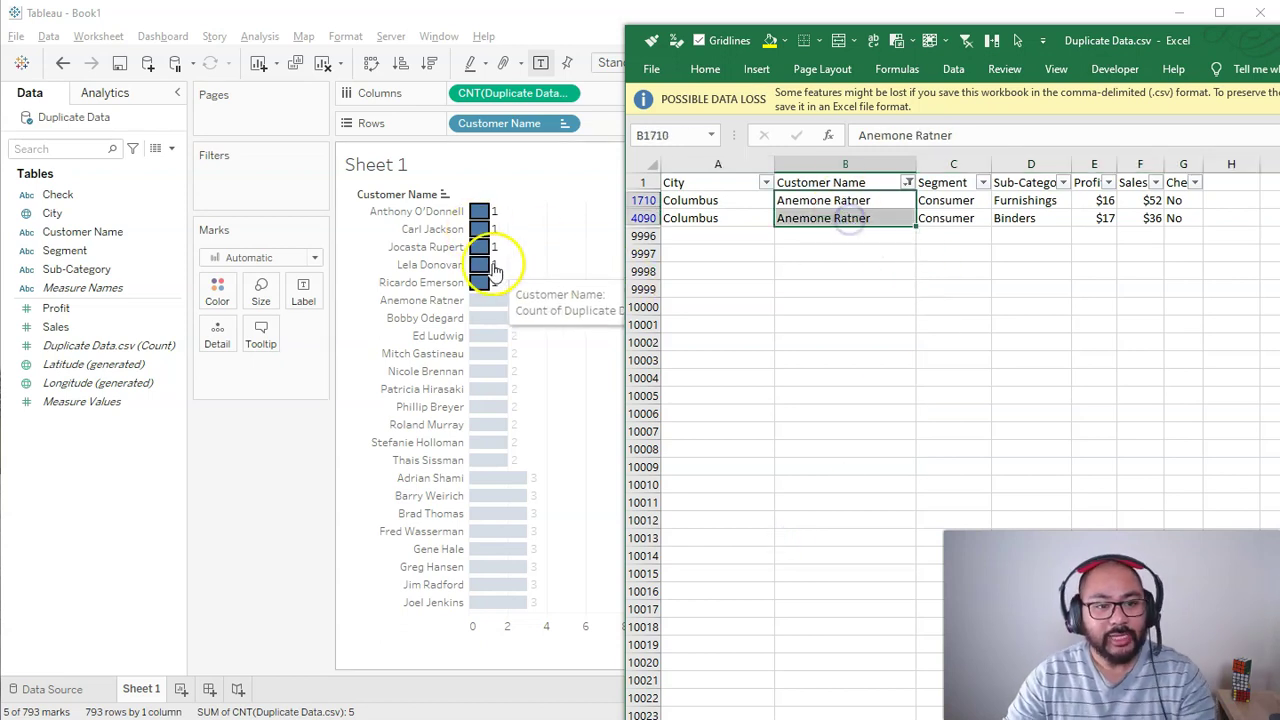
left_click(1249, 32)
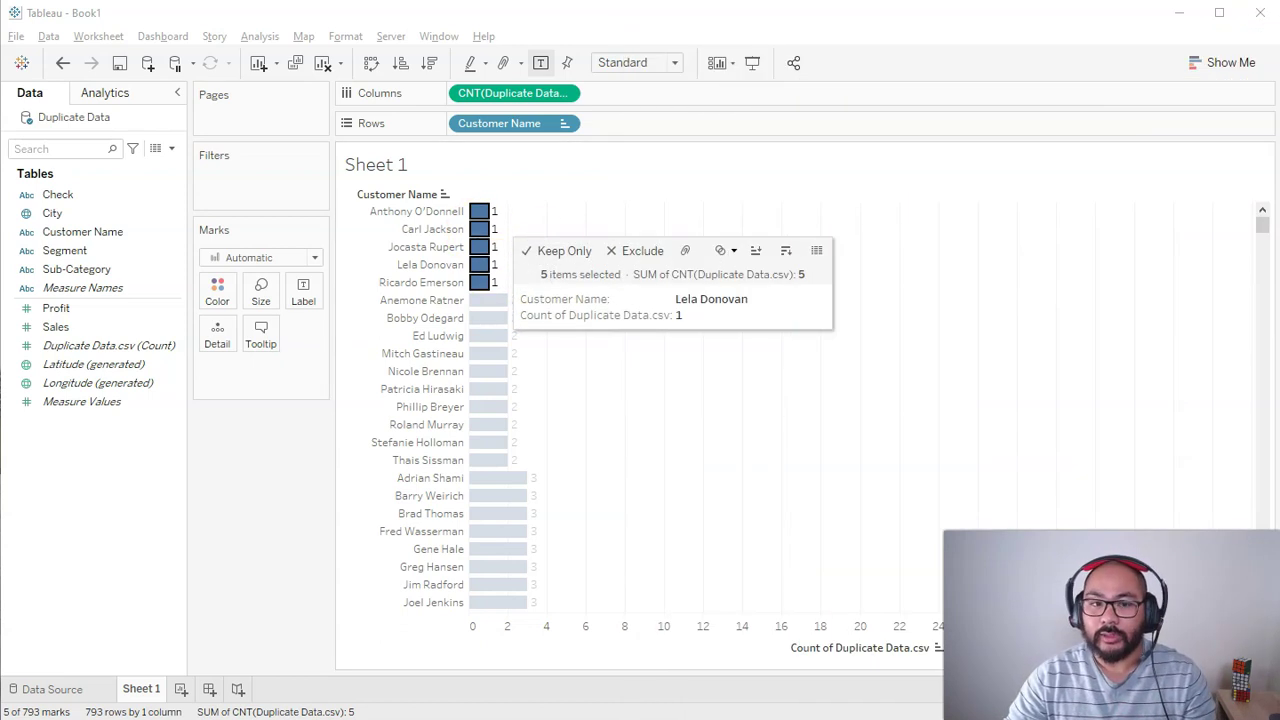
Step: Swap the record count on Columns for CNT(Customer Name), giving per-customer bars of 1, 2 and 3
left_click(563, 348)
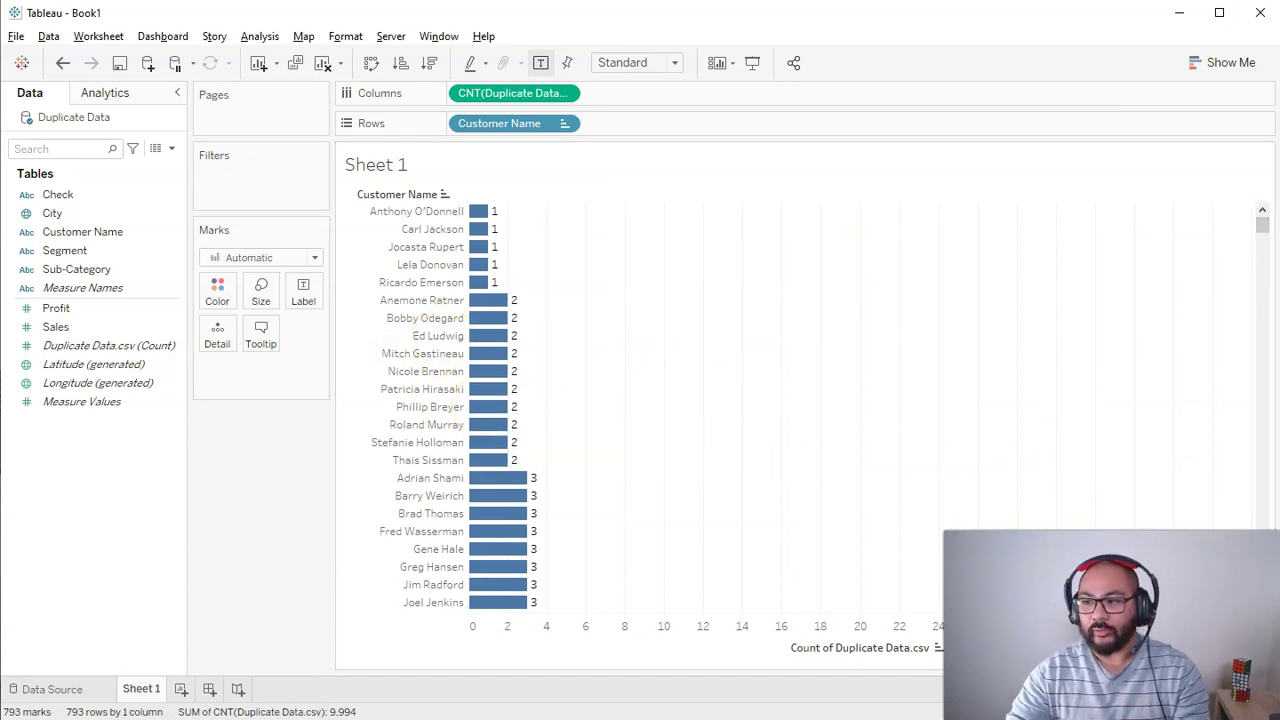
left_click_drag(1262, 224, 1226, 183)
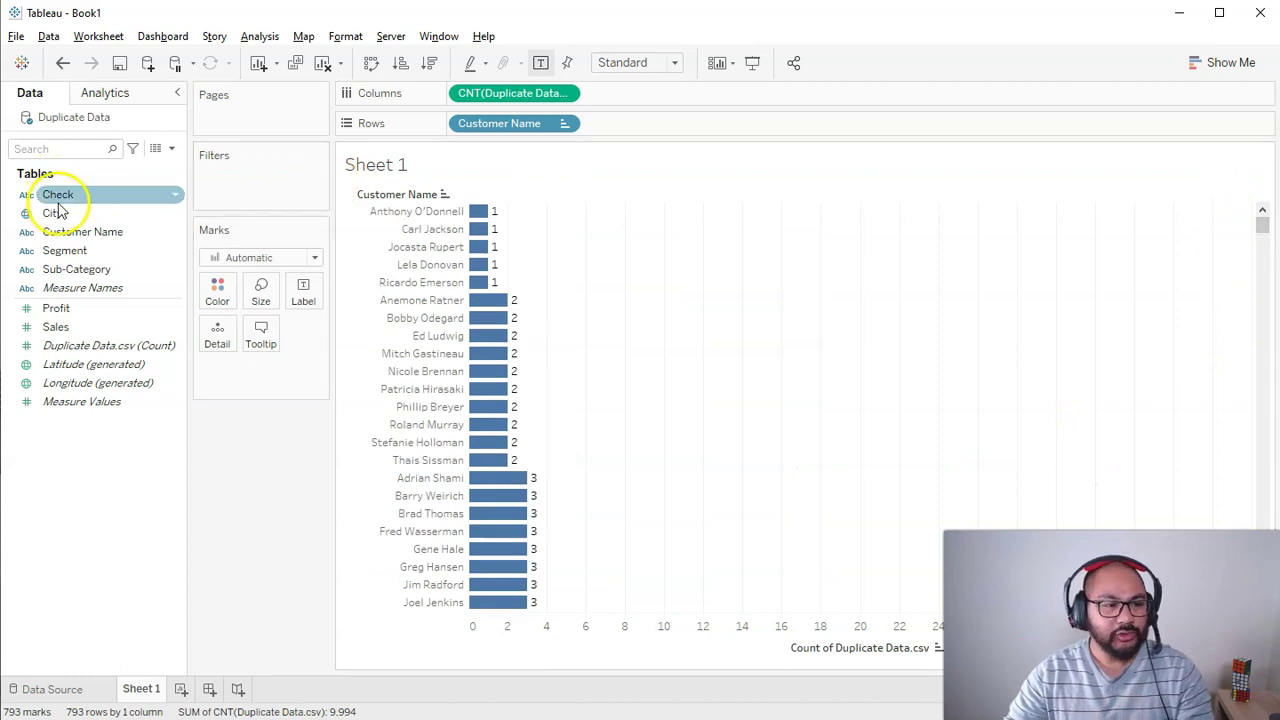
left_click_drag(24, 176, 136, 181)
left_click_drag(265, 158, 312, 160)
key("Escape")
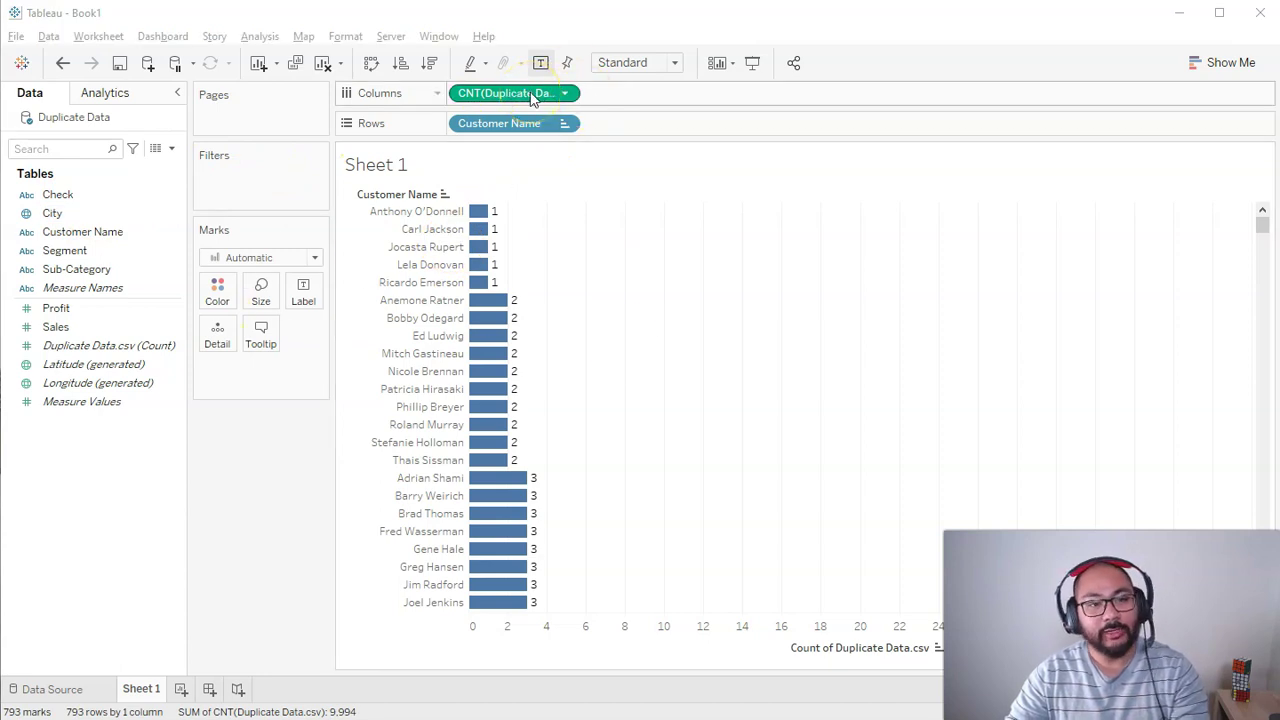
left_click_drag(530, 95, 160, 368)
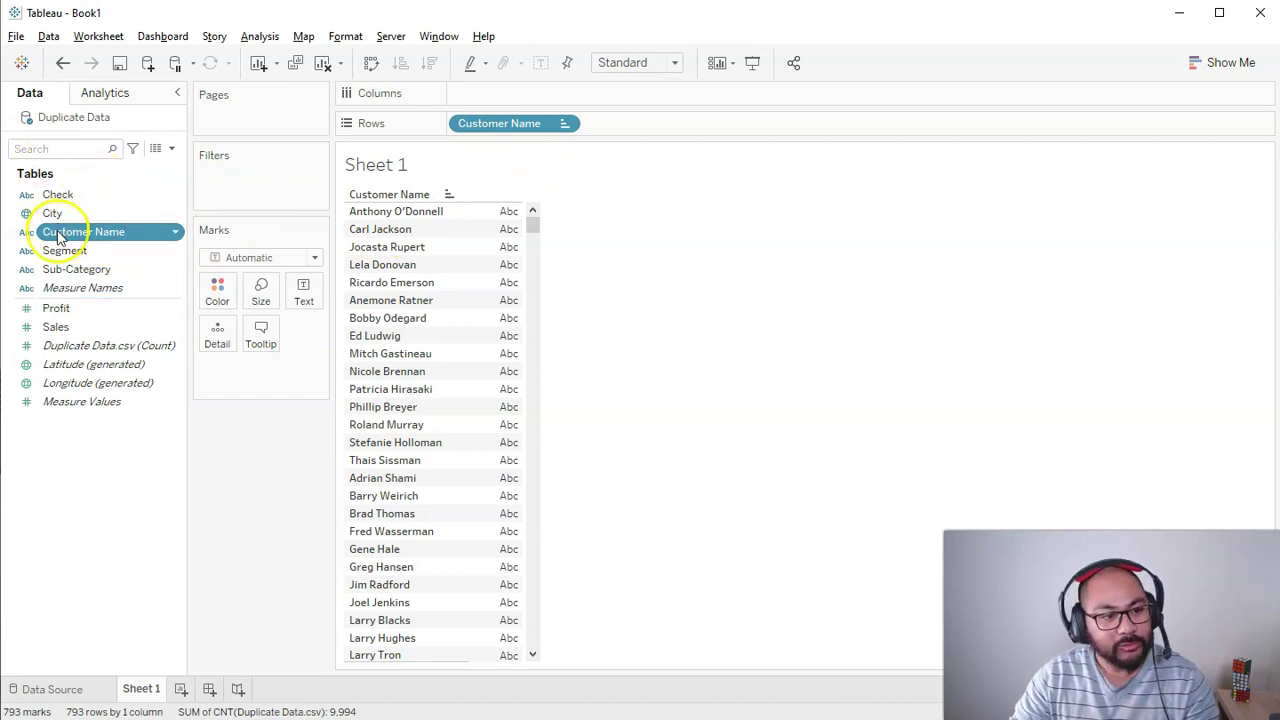
left_click_drag(60, 232, 535, 90)
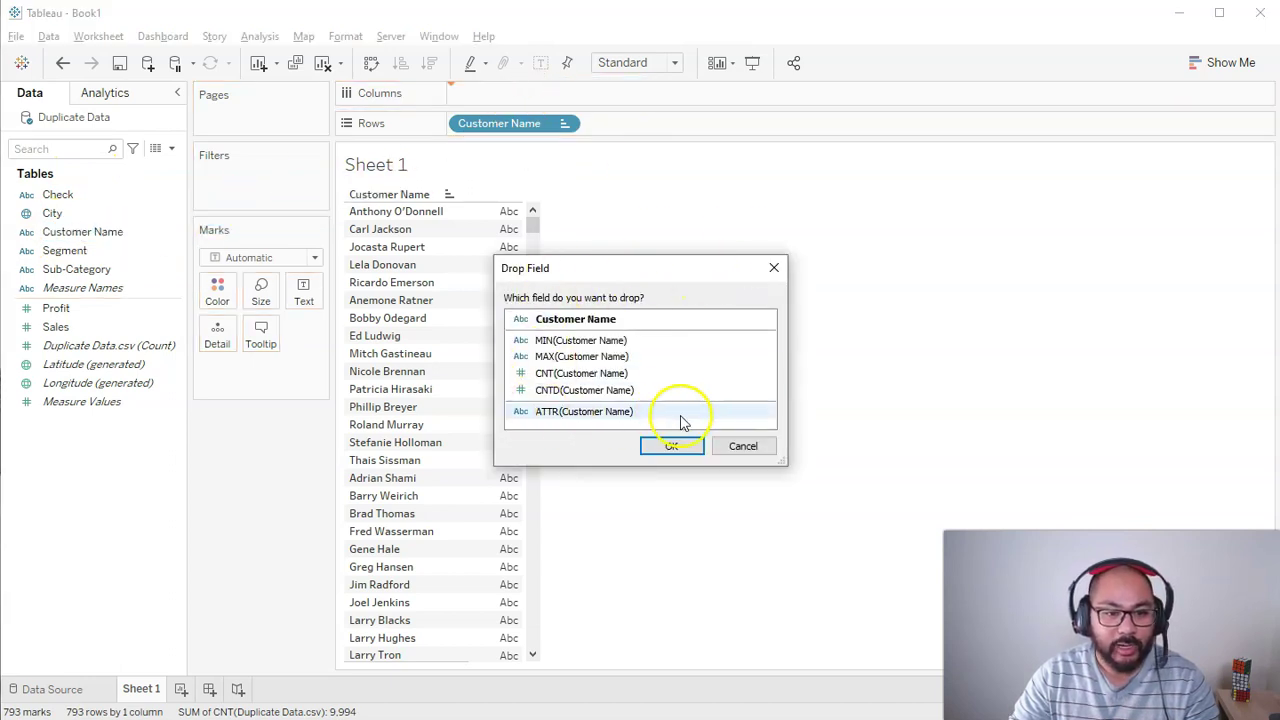
left_click(585, 374)
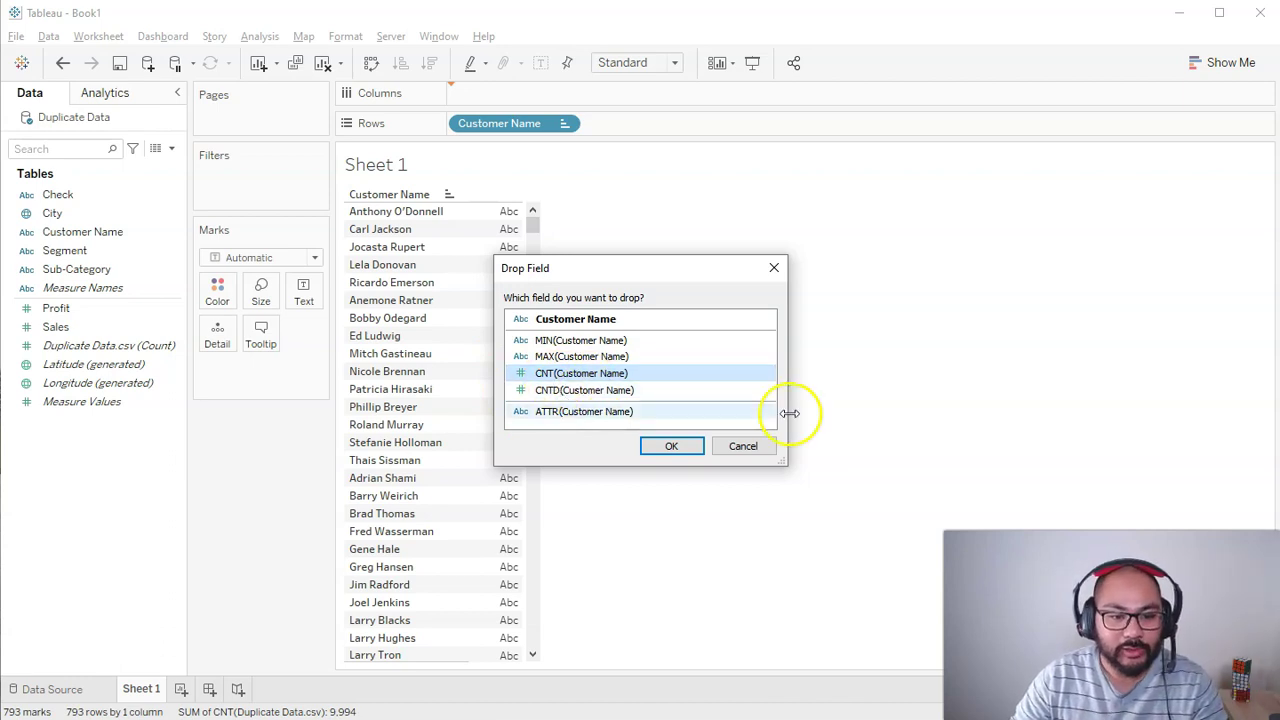
left_click(672, 447)
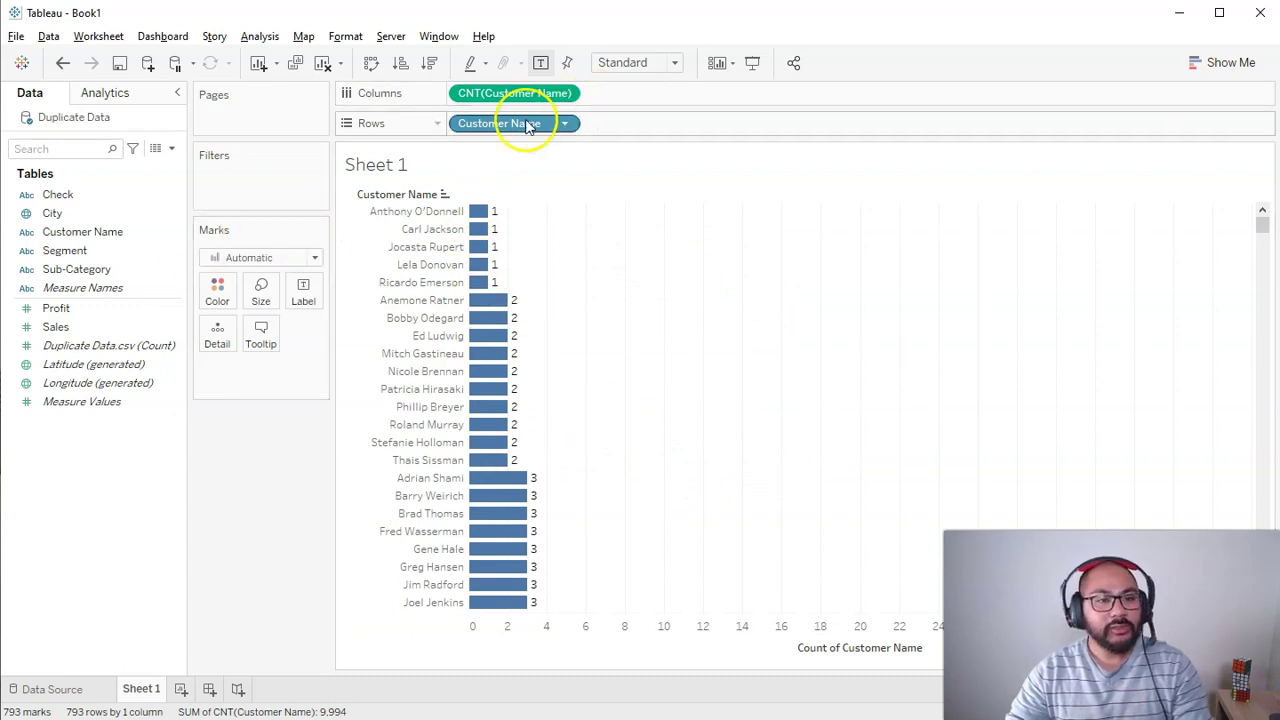
Step: Filter the sheet on Check to Yes only, leaving 24 customer bars counting 1 to 7
left_click_drag(55, 194, 230, 186)
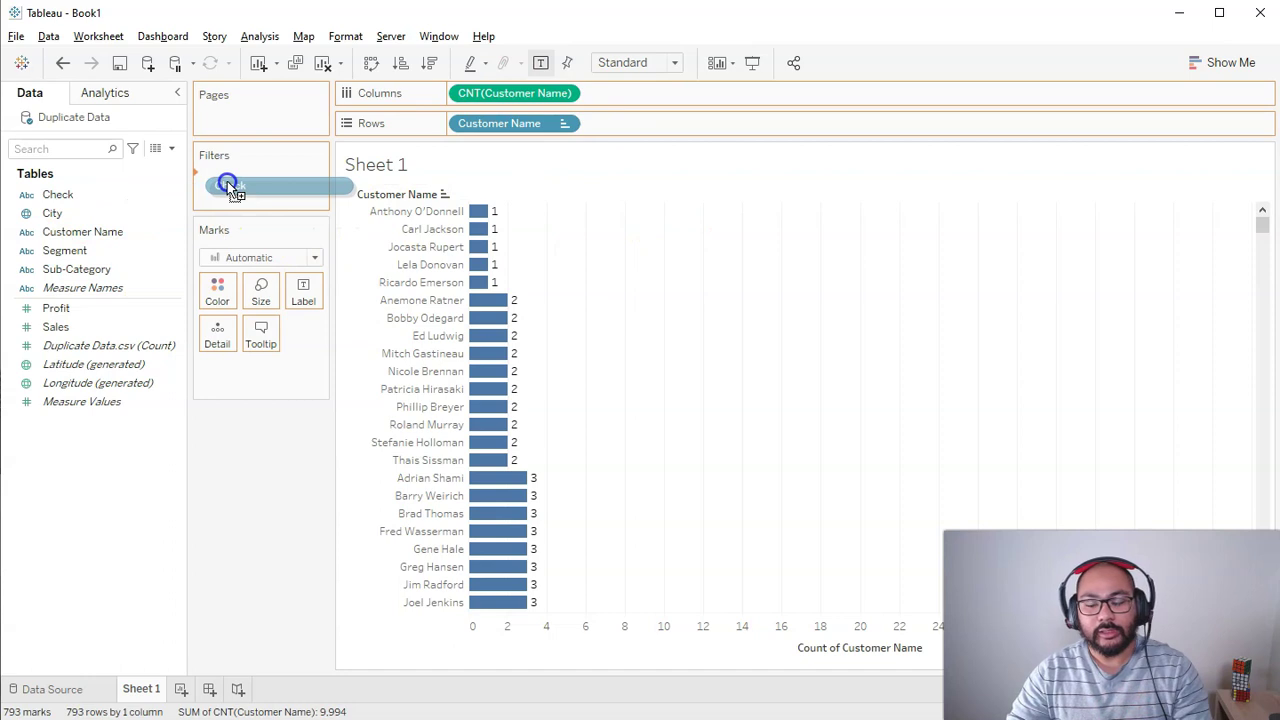
left_click_drag(228, 184, 228, 184)
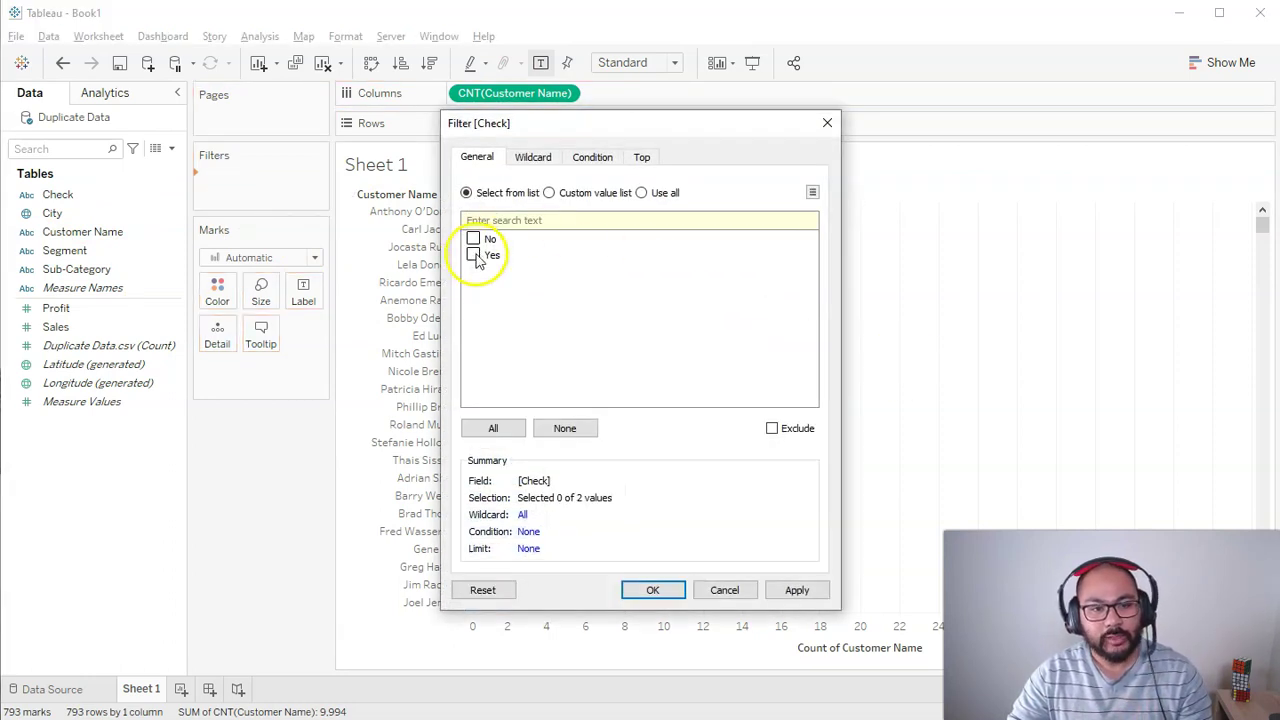
left_click(658, 589)
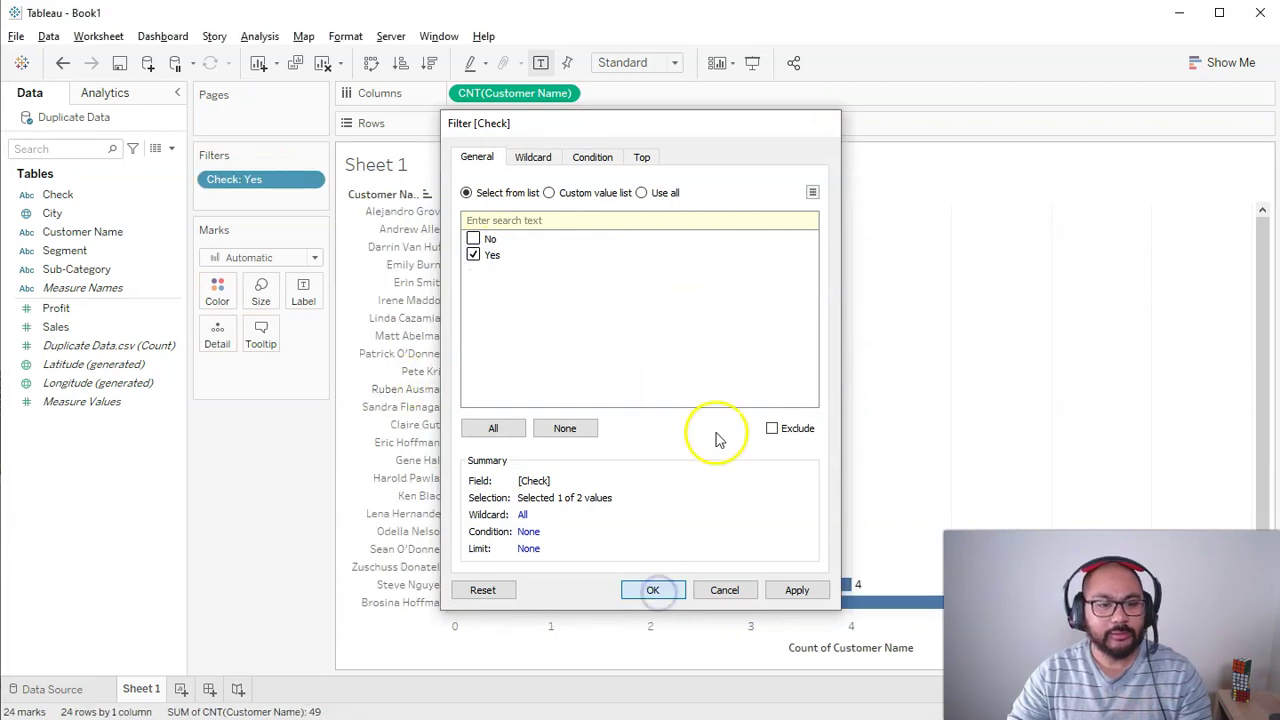
left_click(651, 588)
left_click(755, 478)
left_click_drag(1265, 240, 1257, 363)
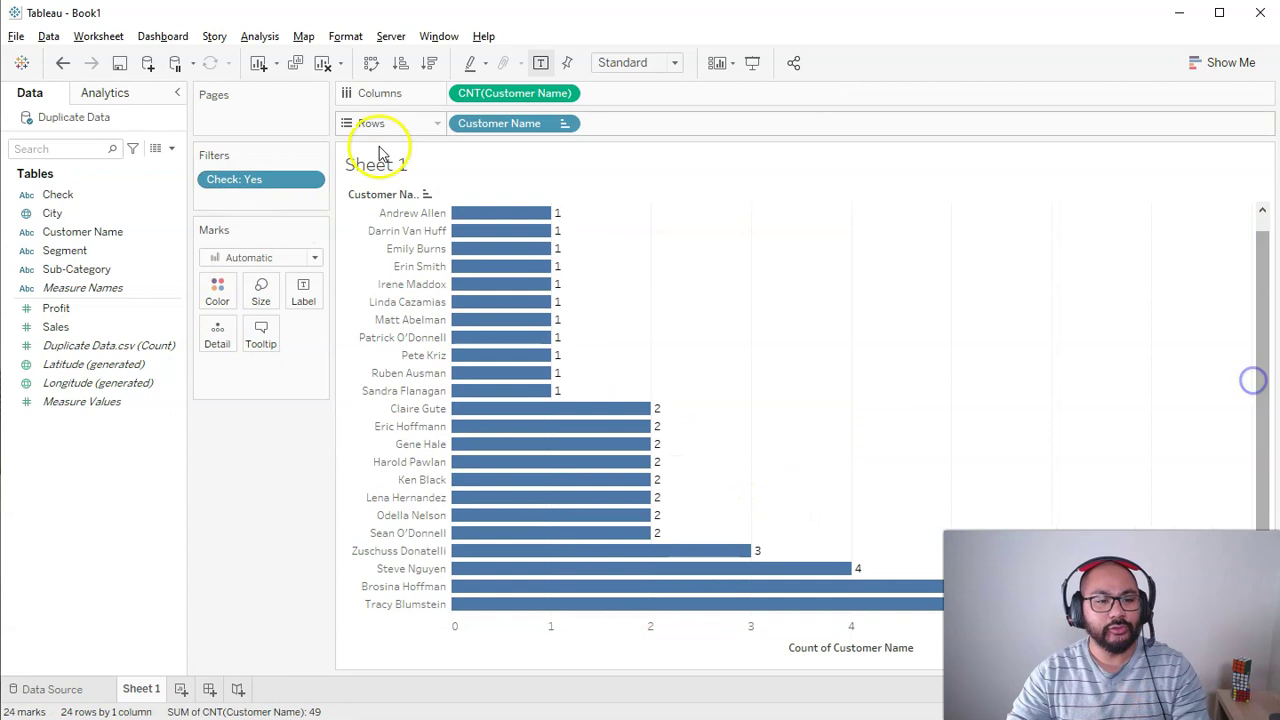
scroll(840, 447, "up", 1)
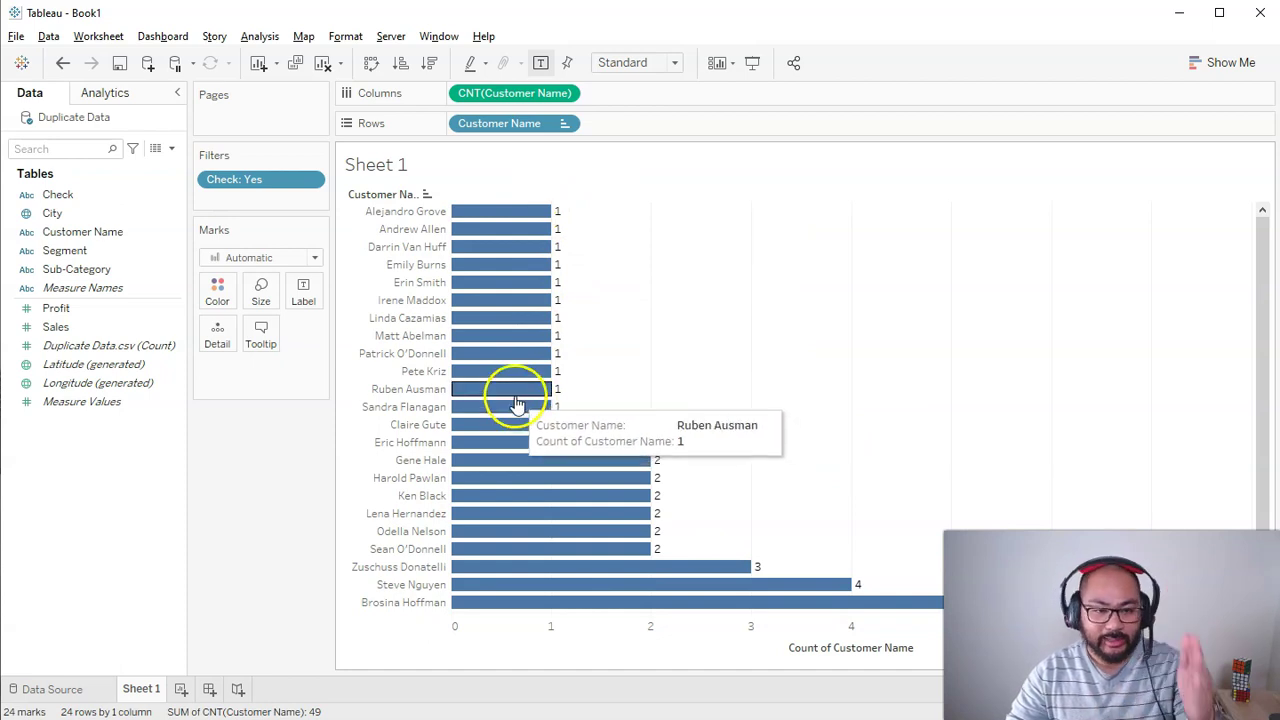
scroll(783, 391, "down", 1)
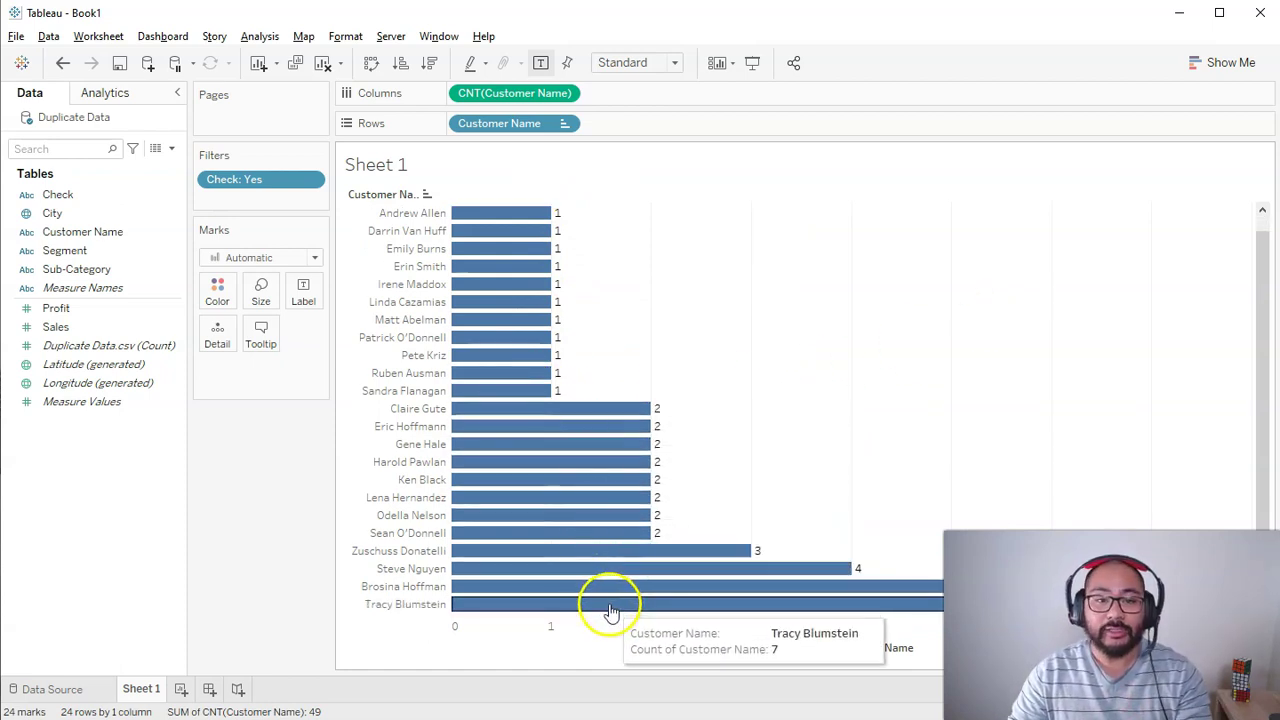
right_click(69, 450)
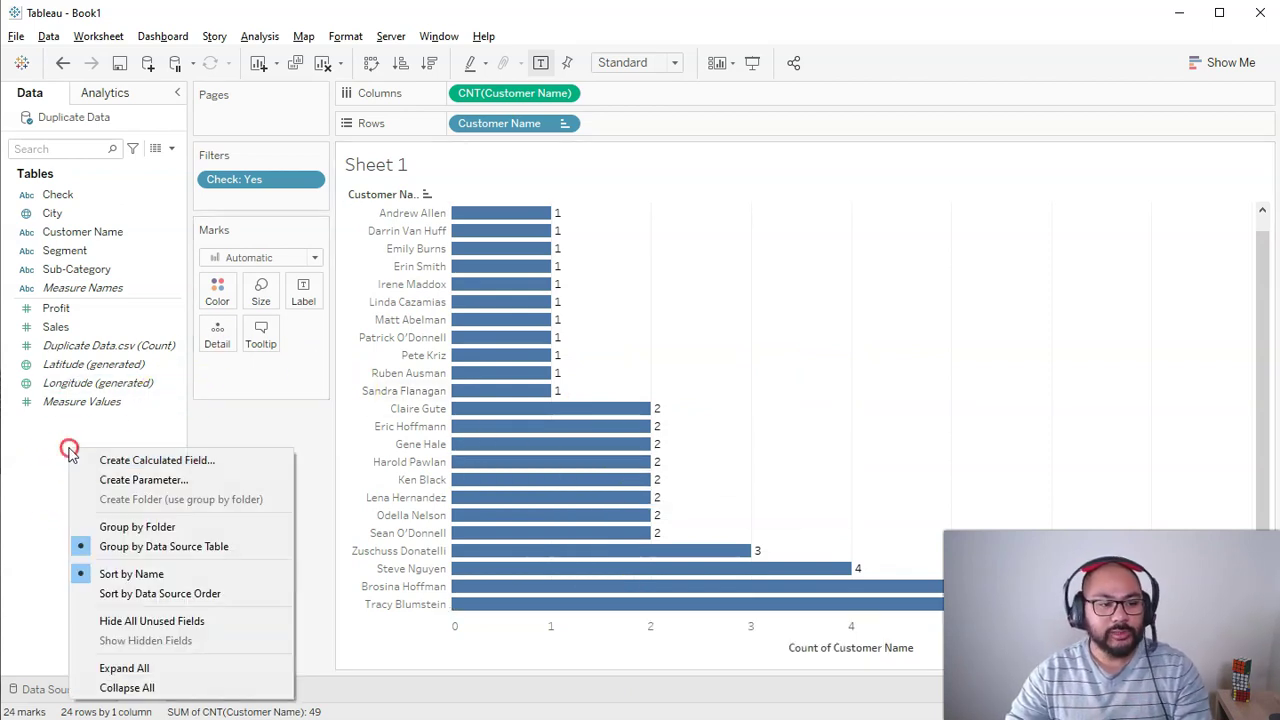
Step: Create calculated field Duplicate Check: if COUNT([Customer Name]) > 1 then "Duplicates" else "Unique" end
left_click(77, 460)
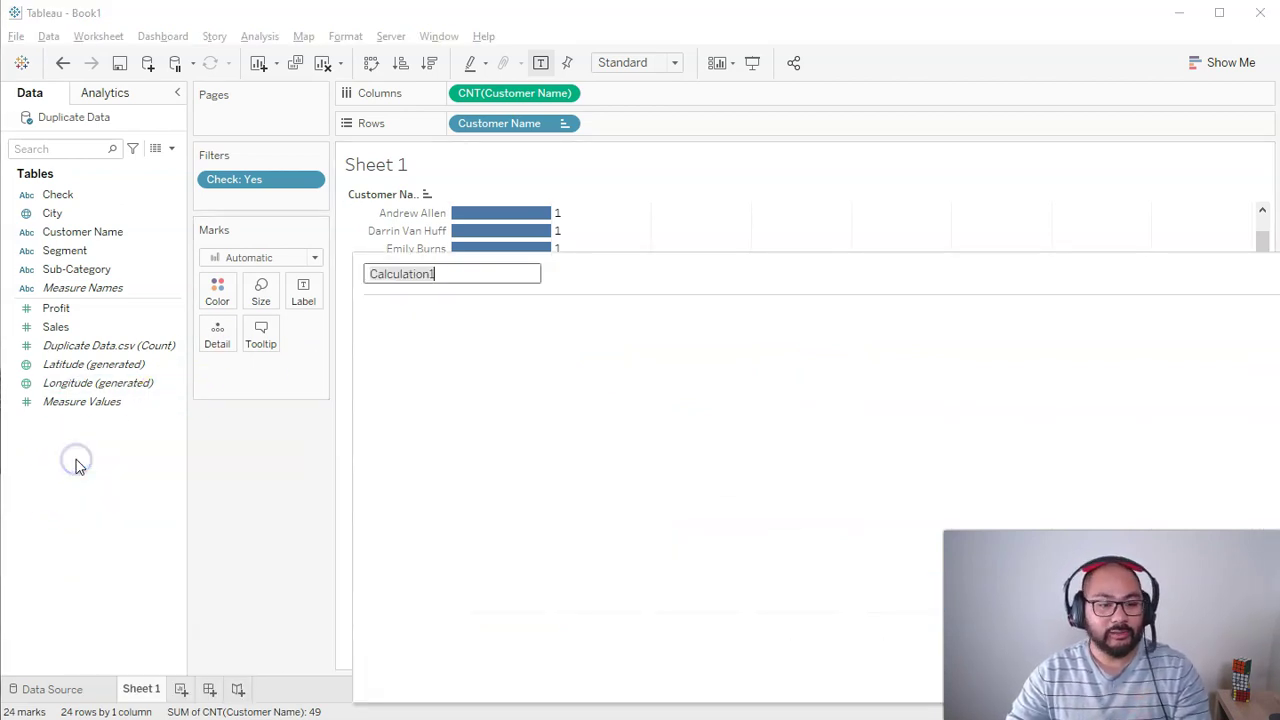
left_click_drag(357, 257, 740, 354)
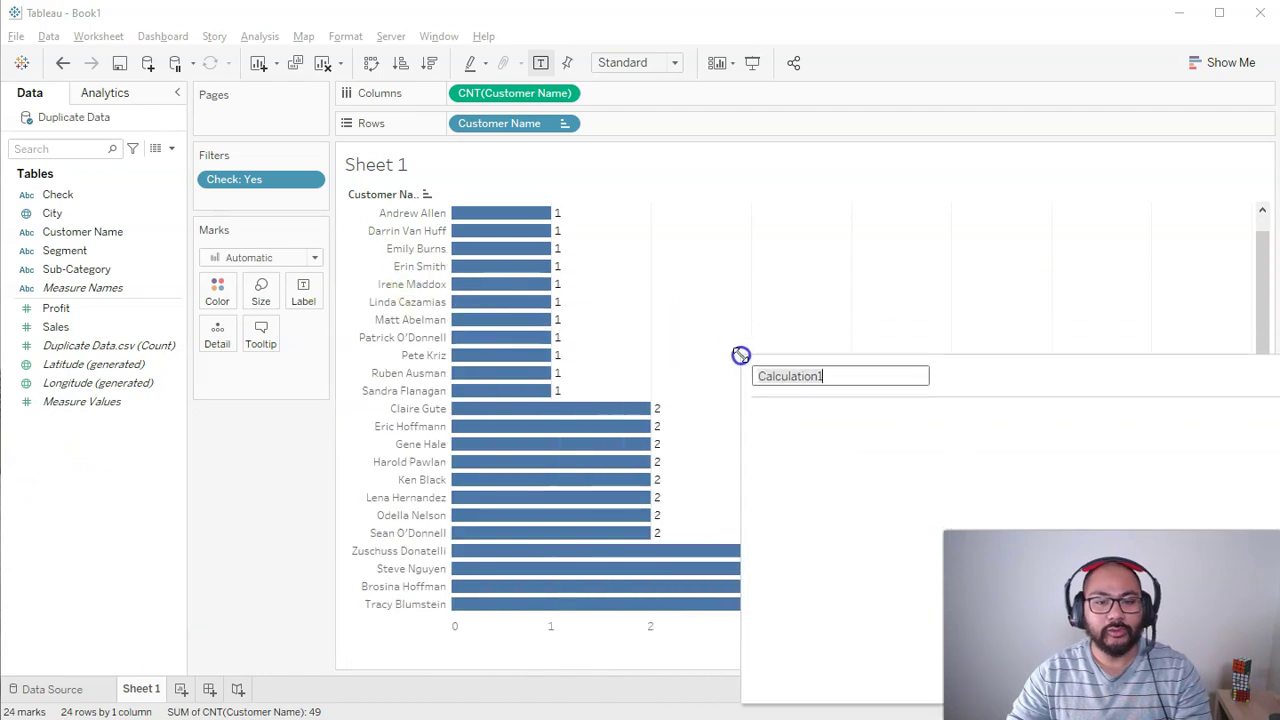
left_click_drag(983, 374, 787, 254)
left_click(677, 254)
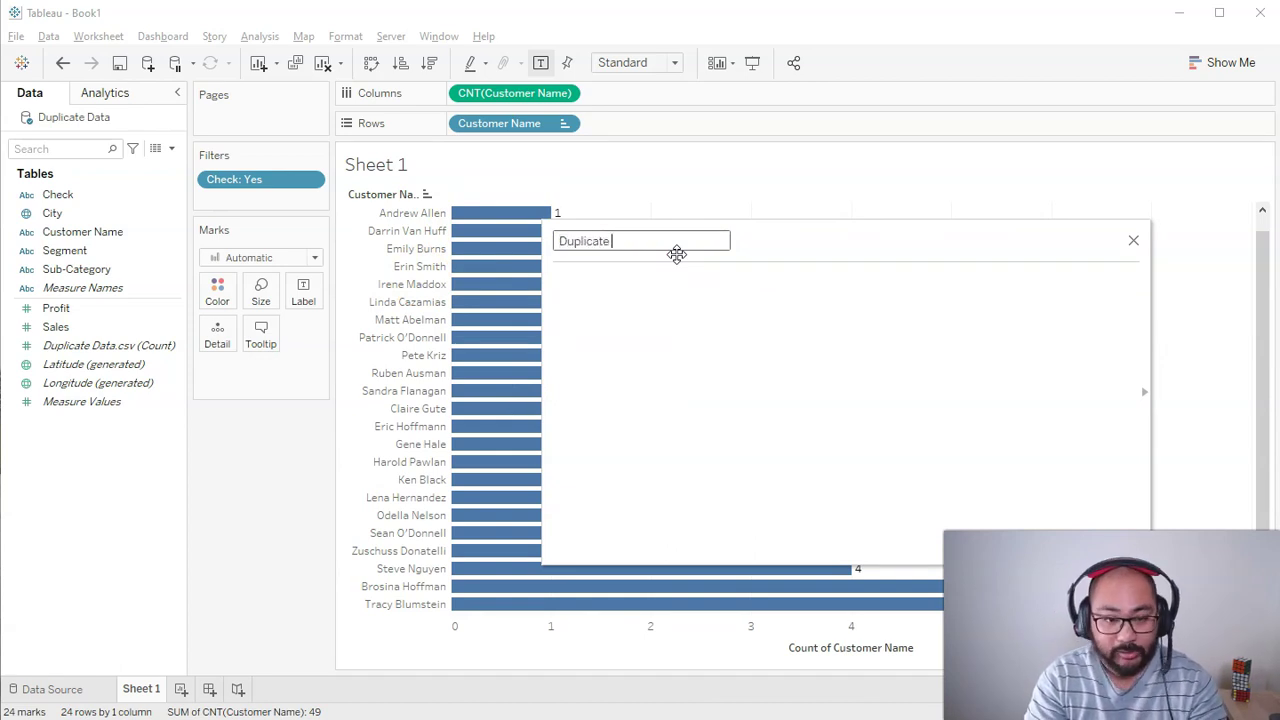
type("if")
mouse_move(557, 123)
left_mouse_down()
mouse_move(457, 214)
mouse_move(480, 258)
left_mouse_up()
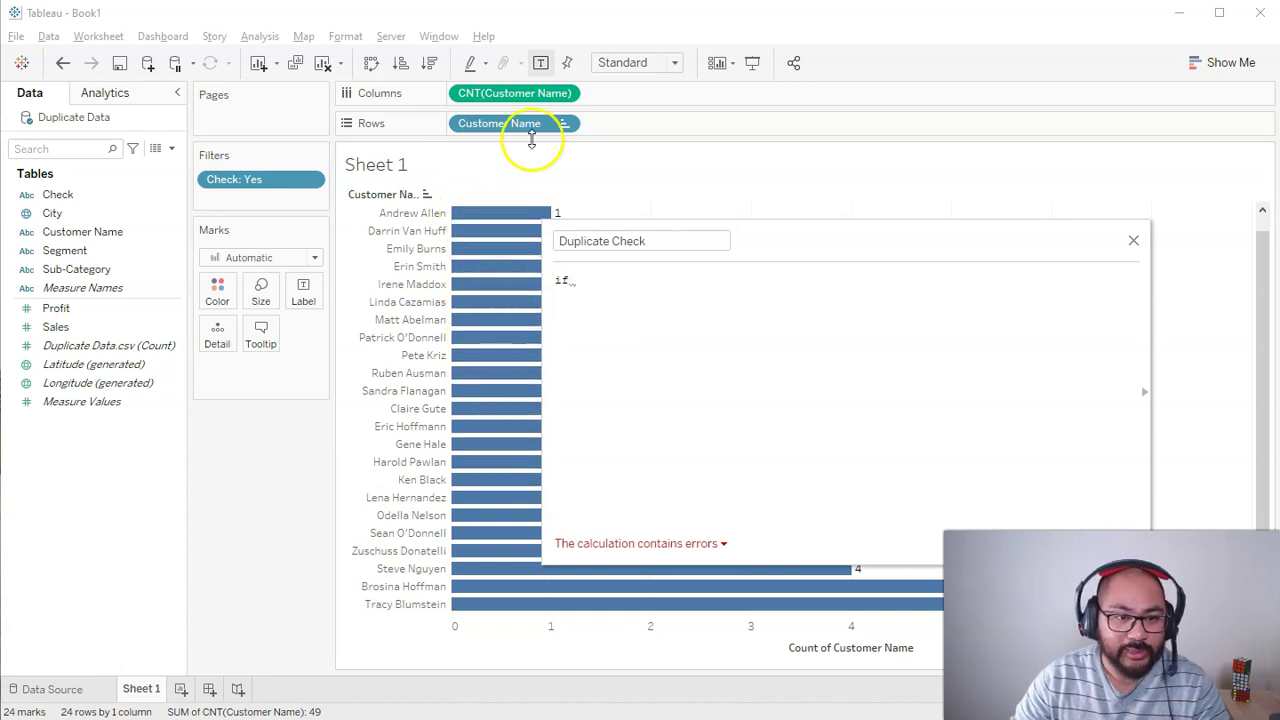
left_click_drag(505, 91, 668, 308)
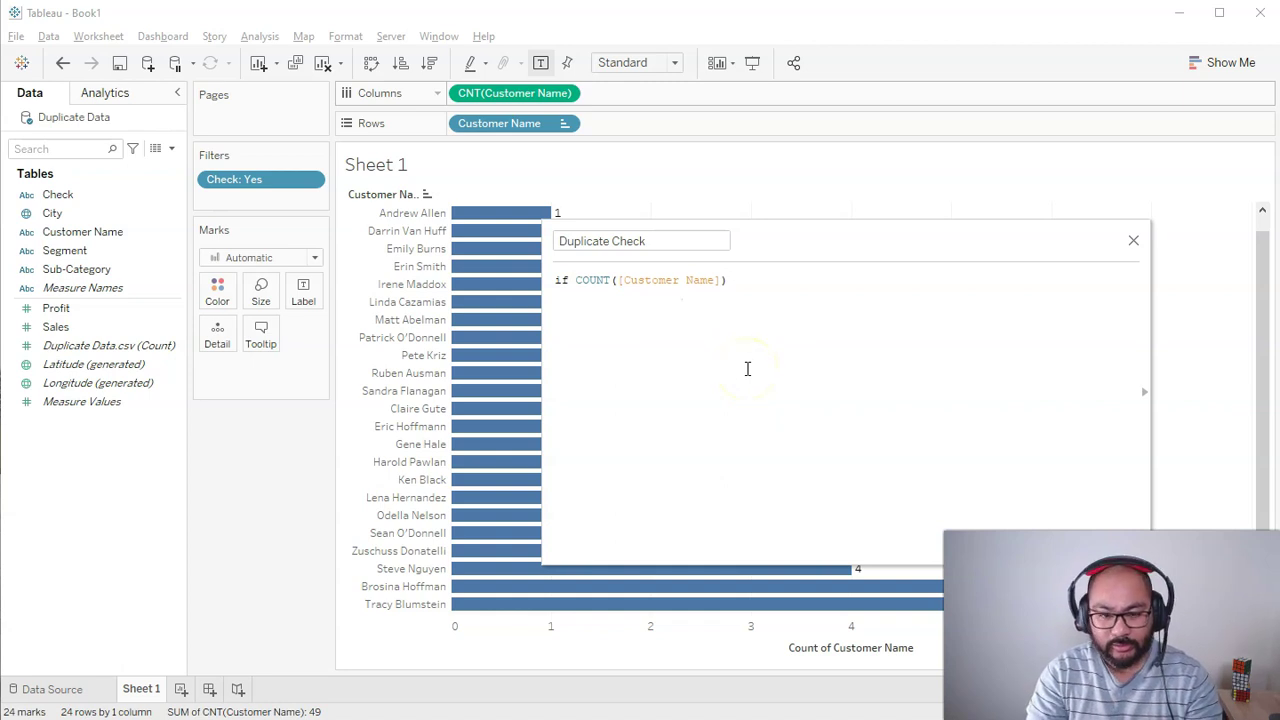
type("> 1 then \"Duplica")
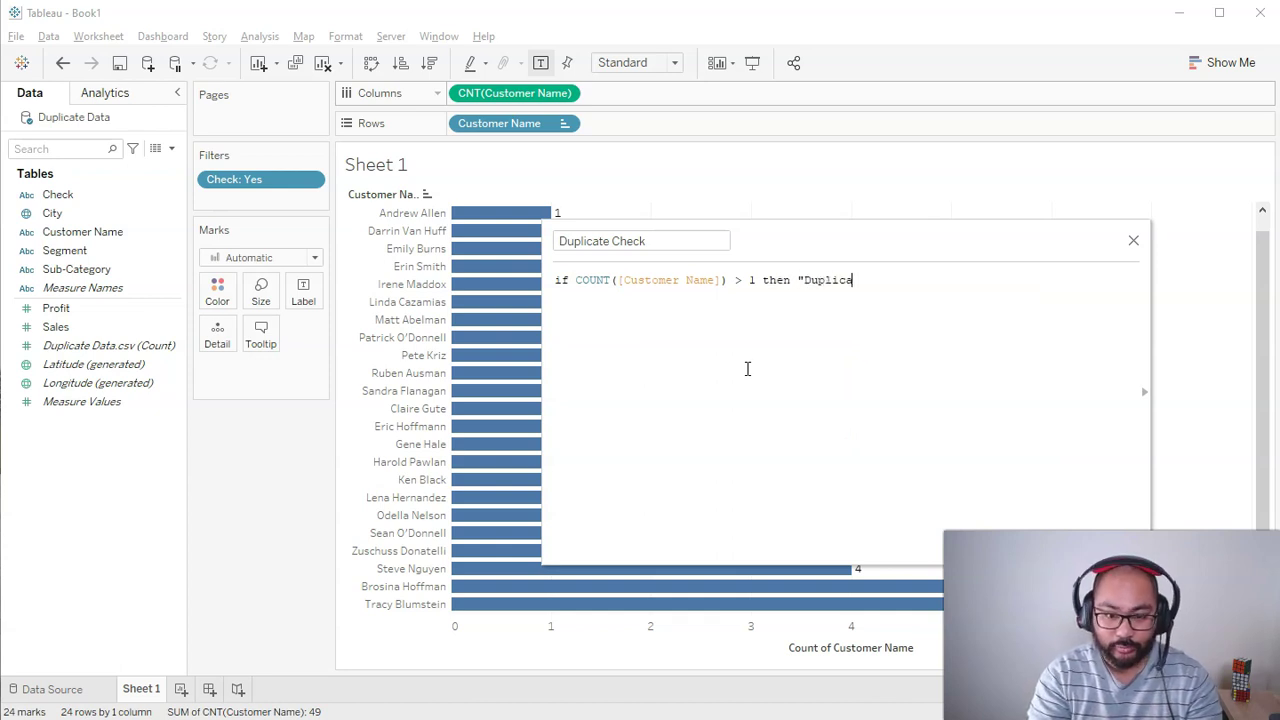
type("tes\" else")
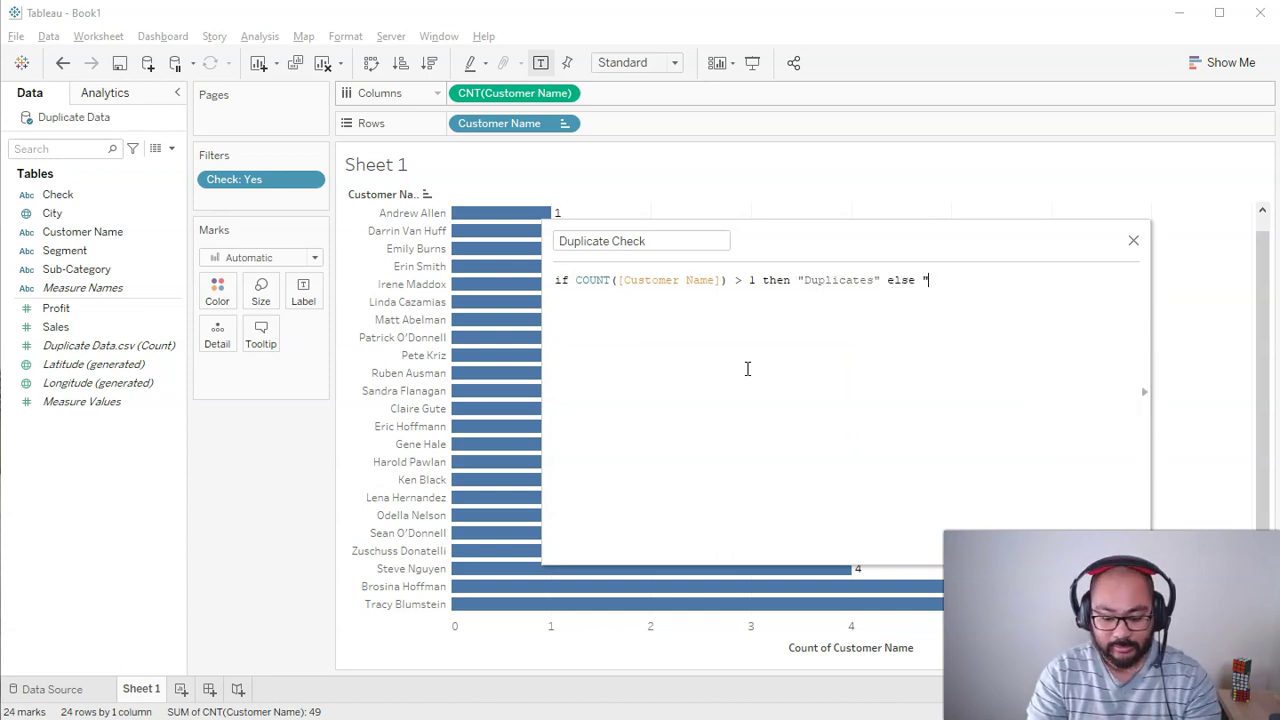
type("end")
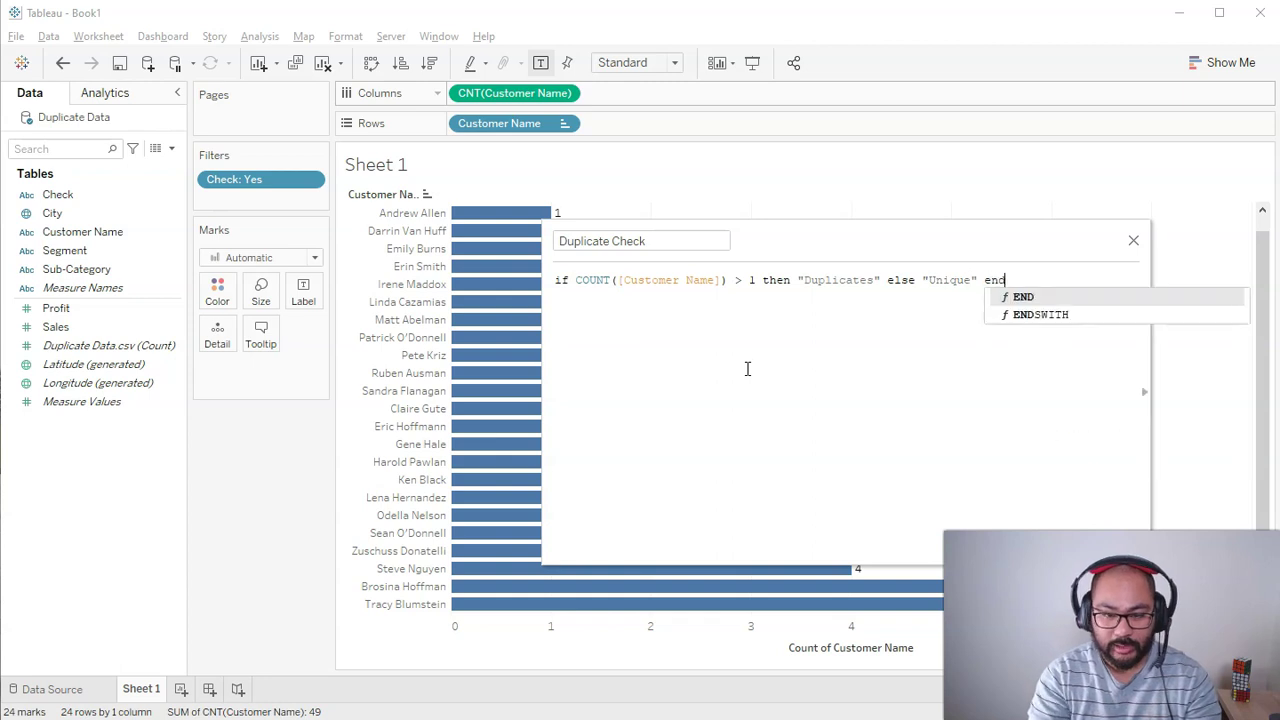
left_click(830, 363)
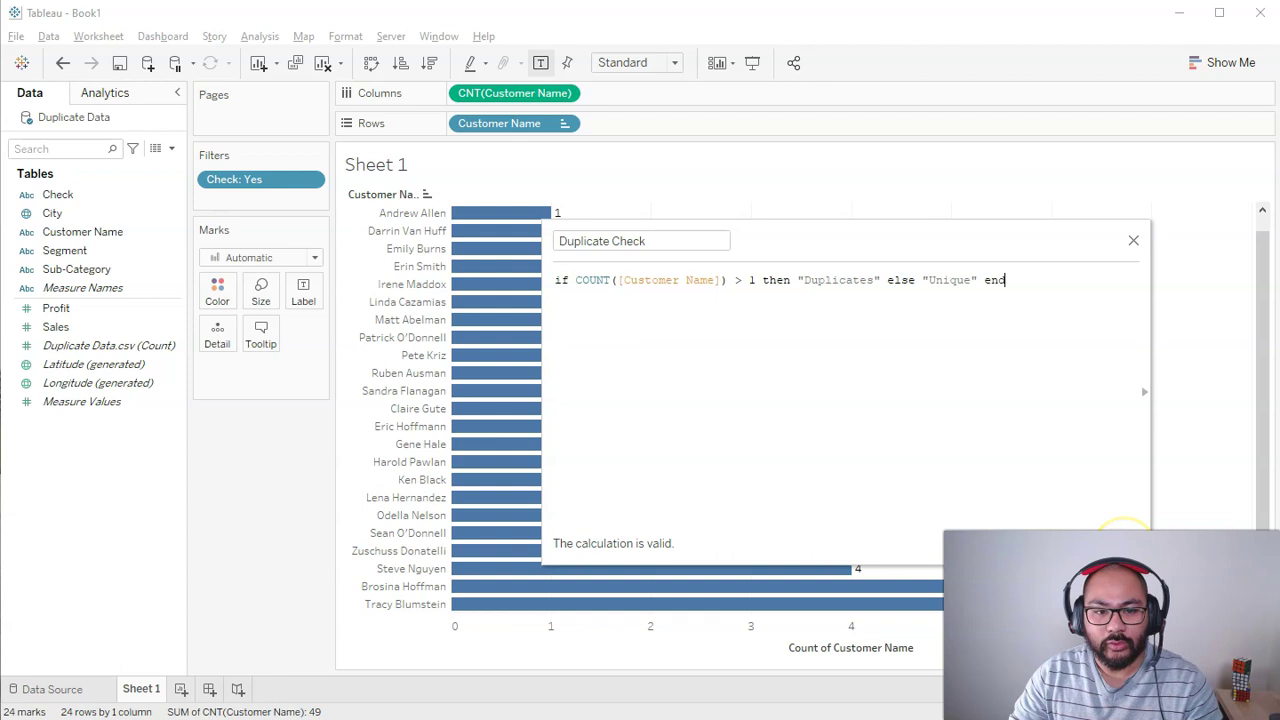
left_click(1110, 543)
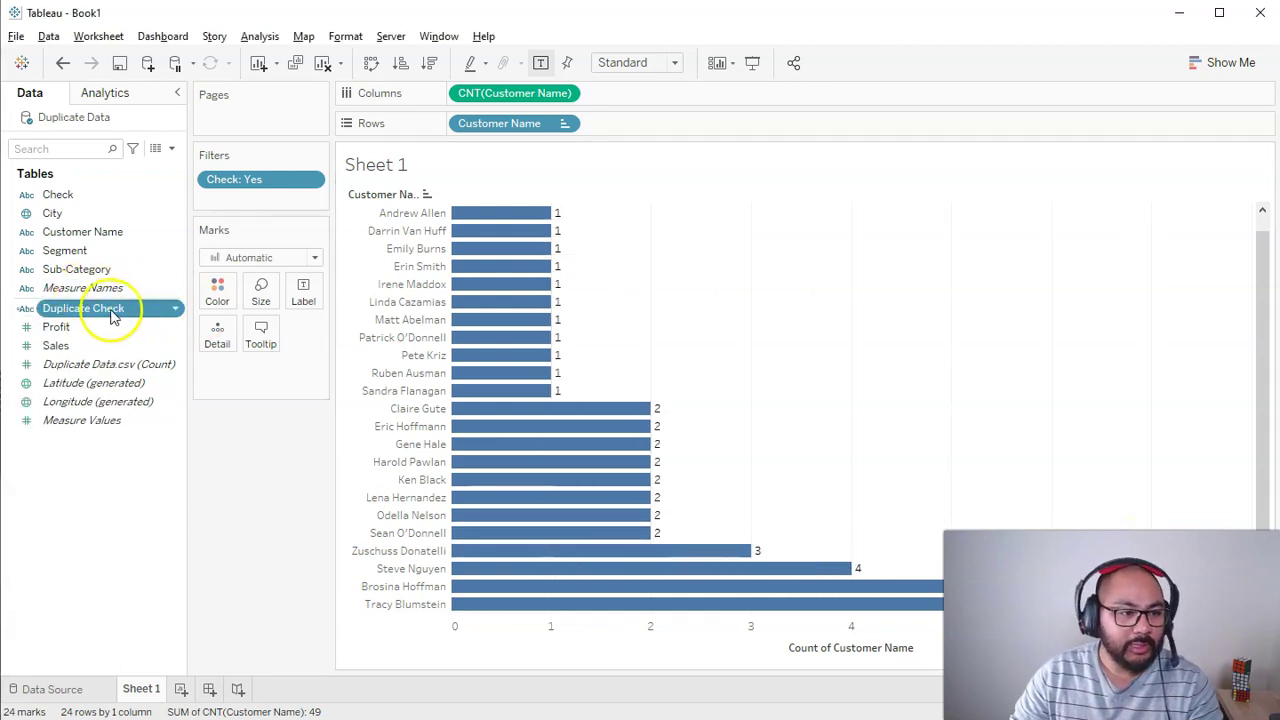
Step: Put Duplicate Check on Color and Rows, and hide the sheet title
left_click_drag(108, 316, 215, 302)
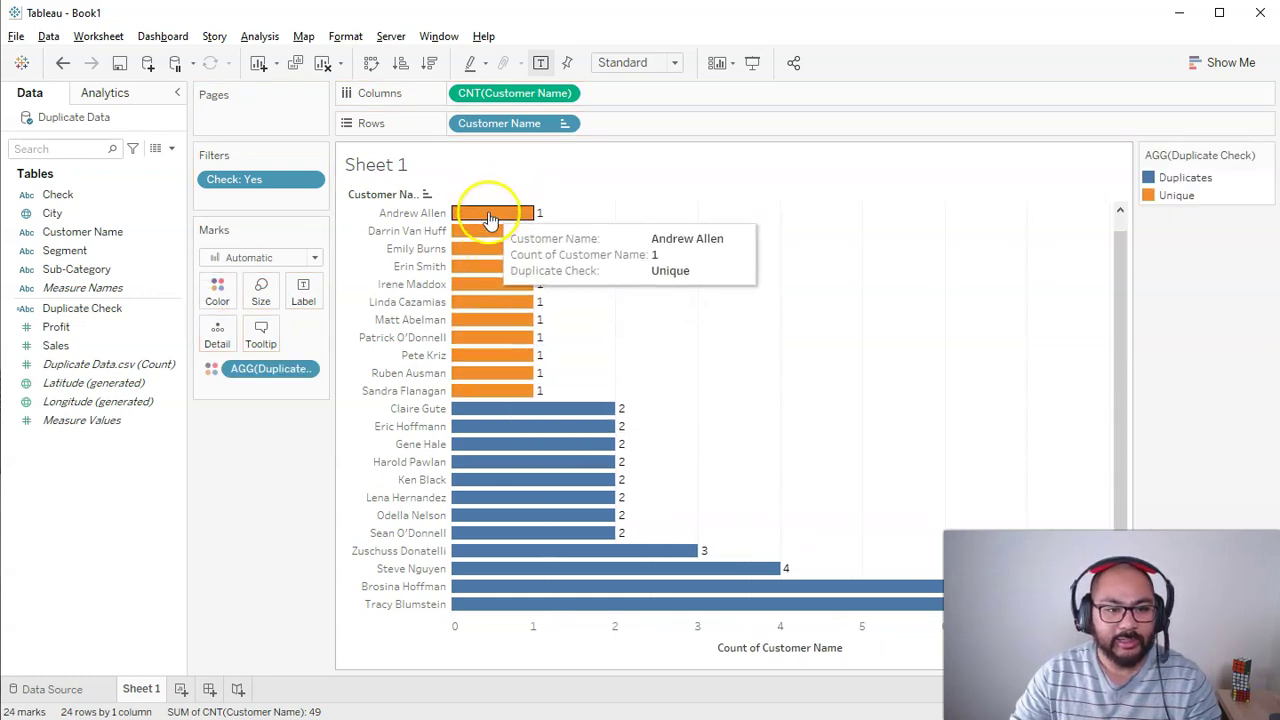
left_click_drag(150, 308, 450, 121)
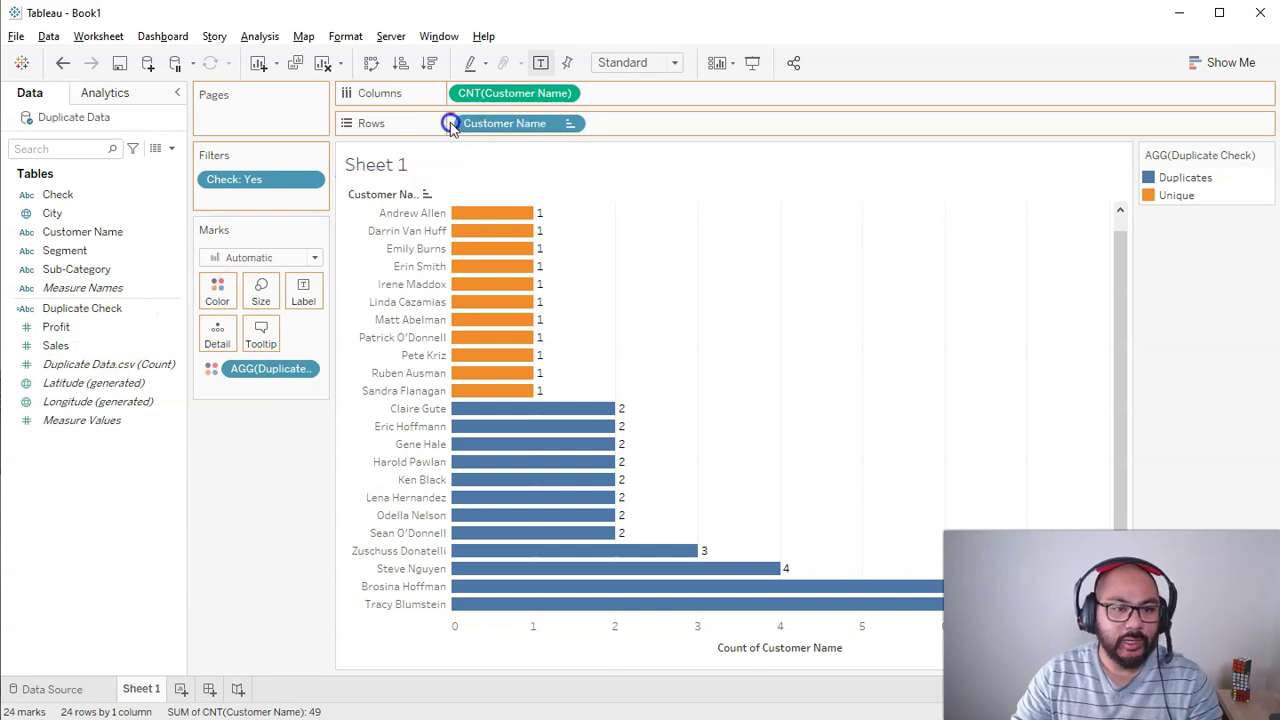
right_click(380, 163)
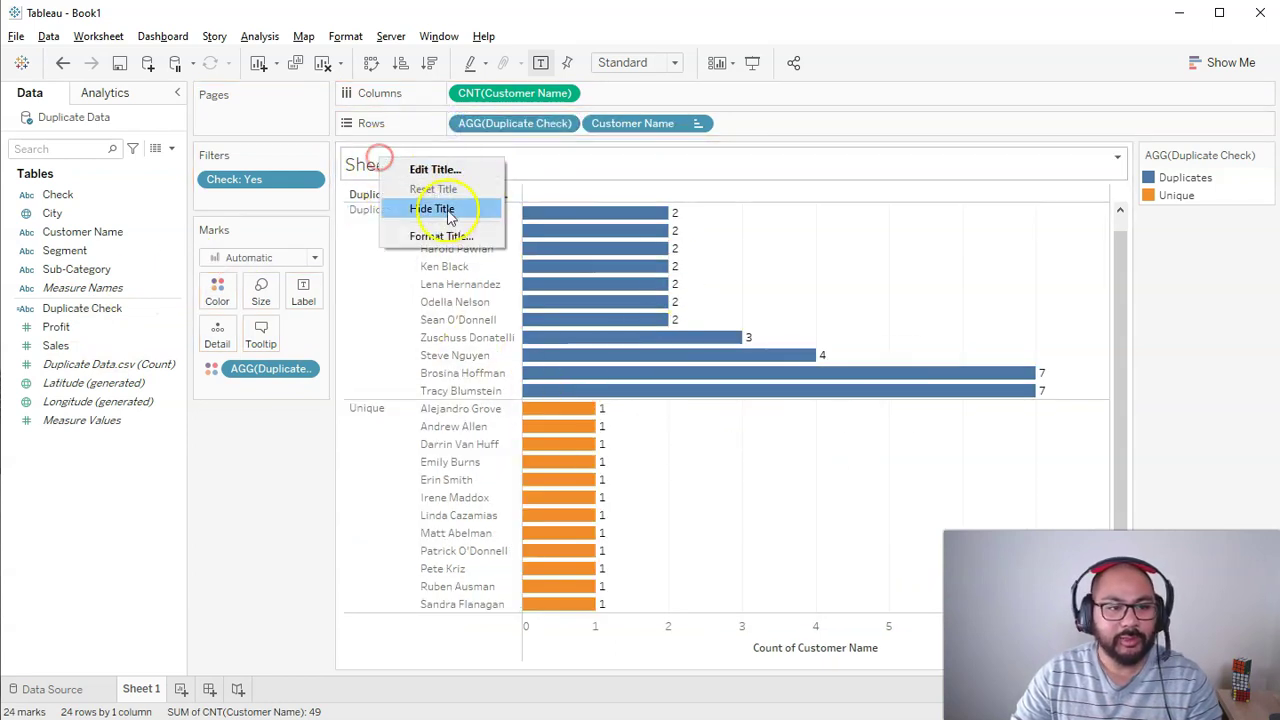
left_click(432, 206)
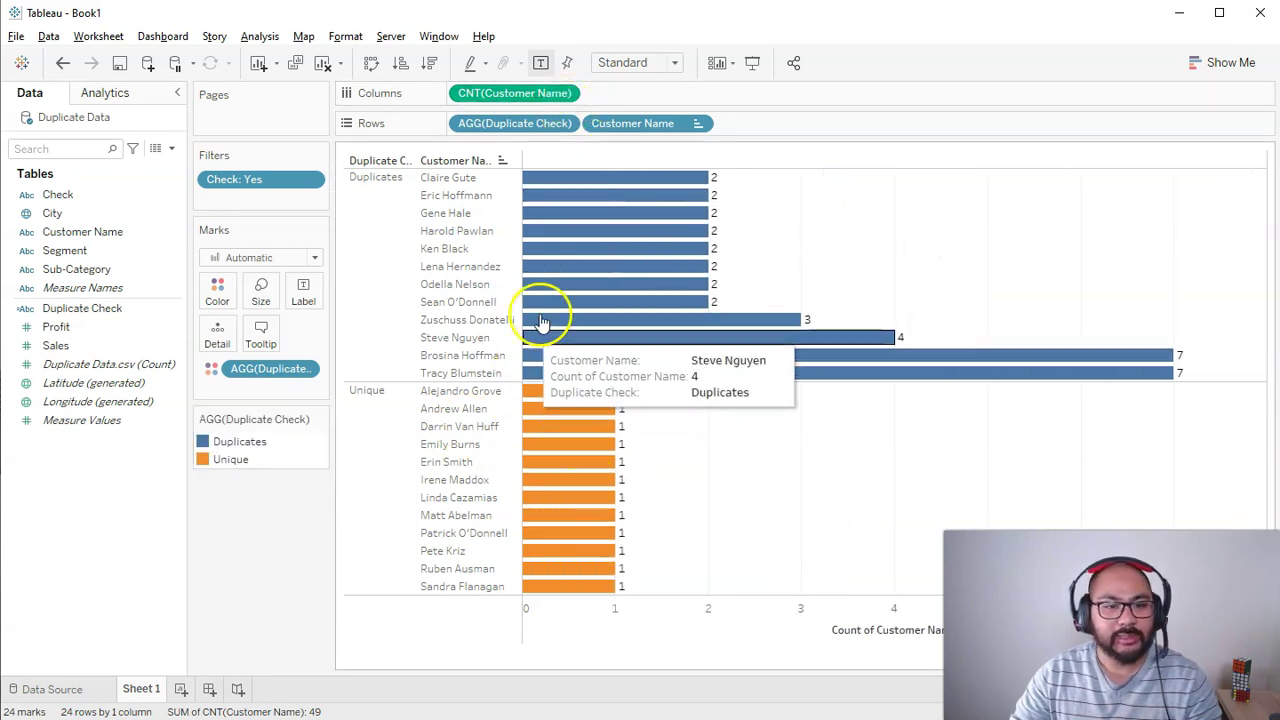
Step: Reorder the sections so Unique sits above Duplicates
left_click(364, 445)
left_click(383, 445)
left_click(371, 491)
left_click(374, 486)
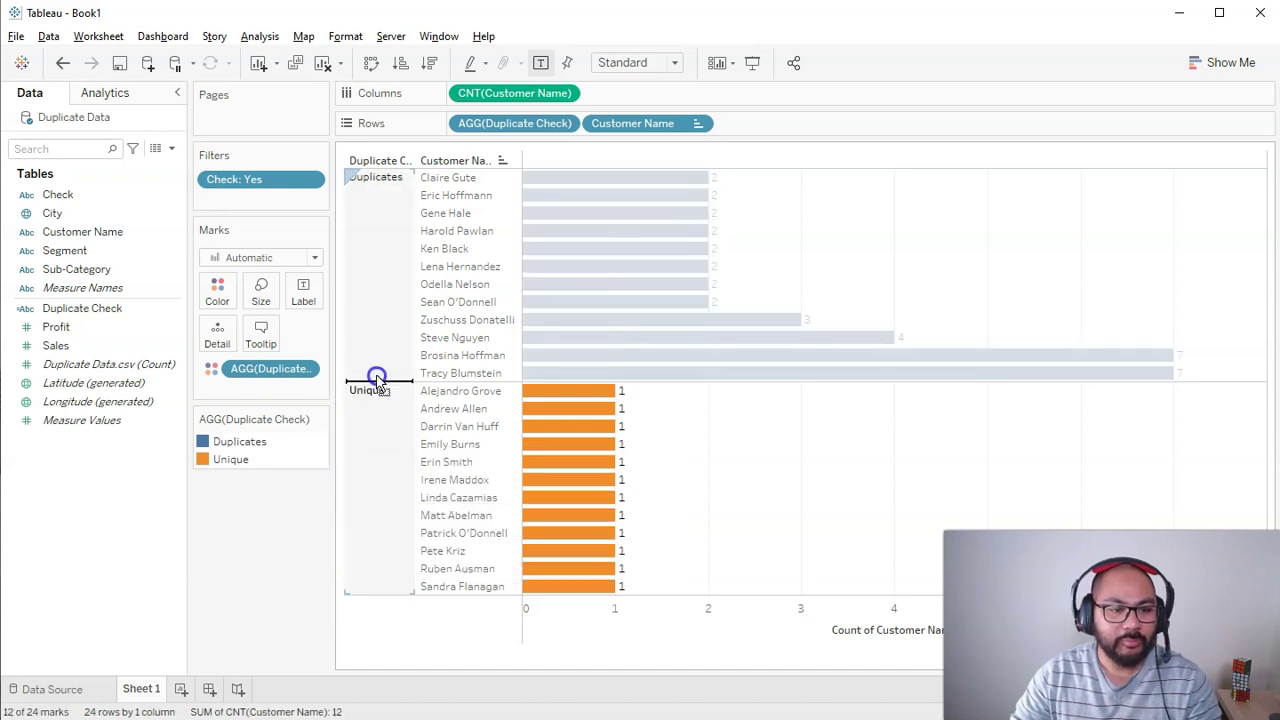
left_click_drag(385, 190, 380, 186)
left_click(986, 294)
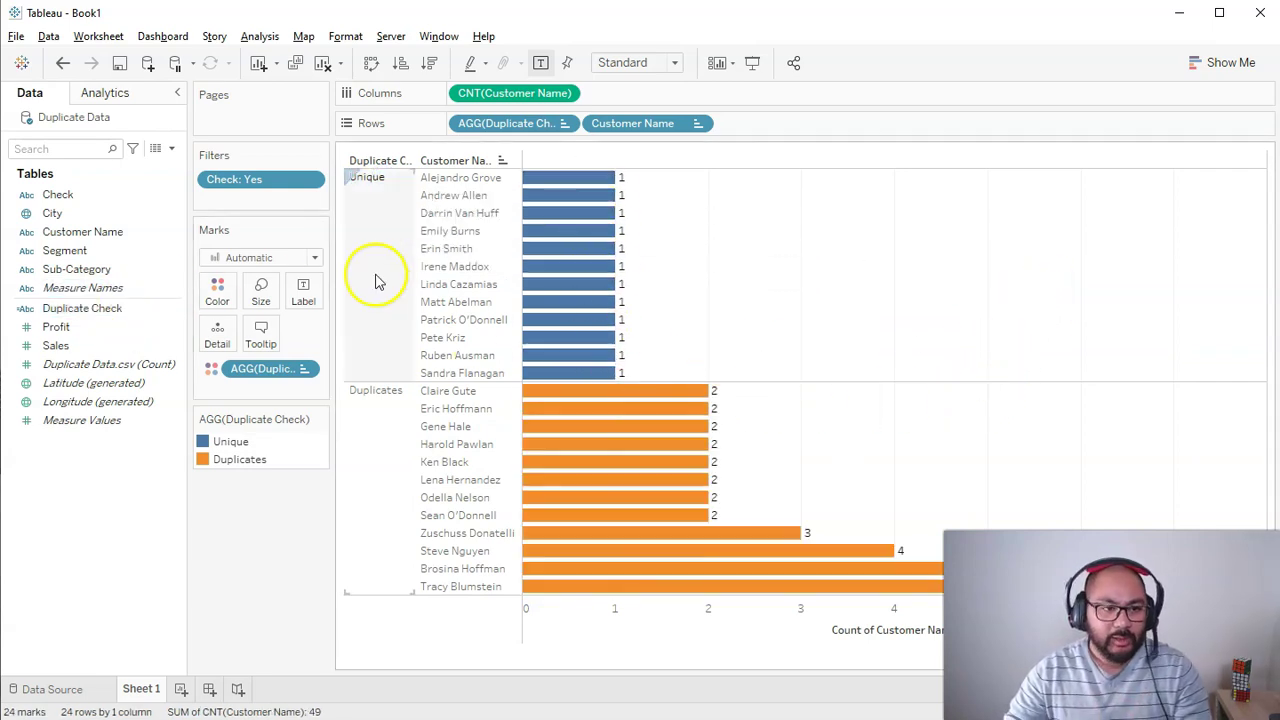
mouse_move(605, 395)
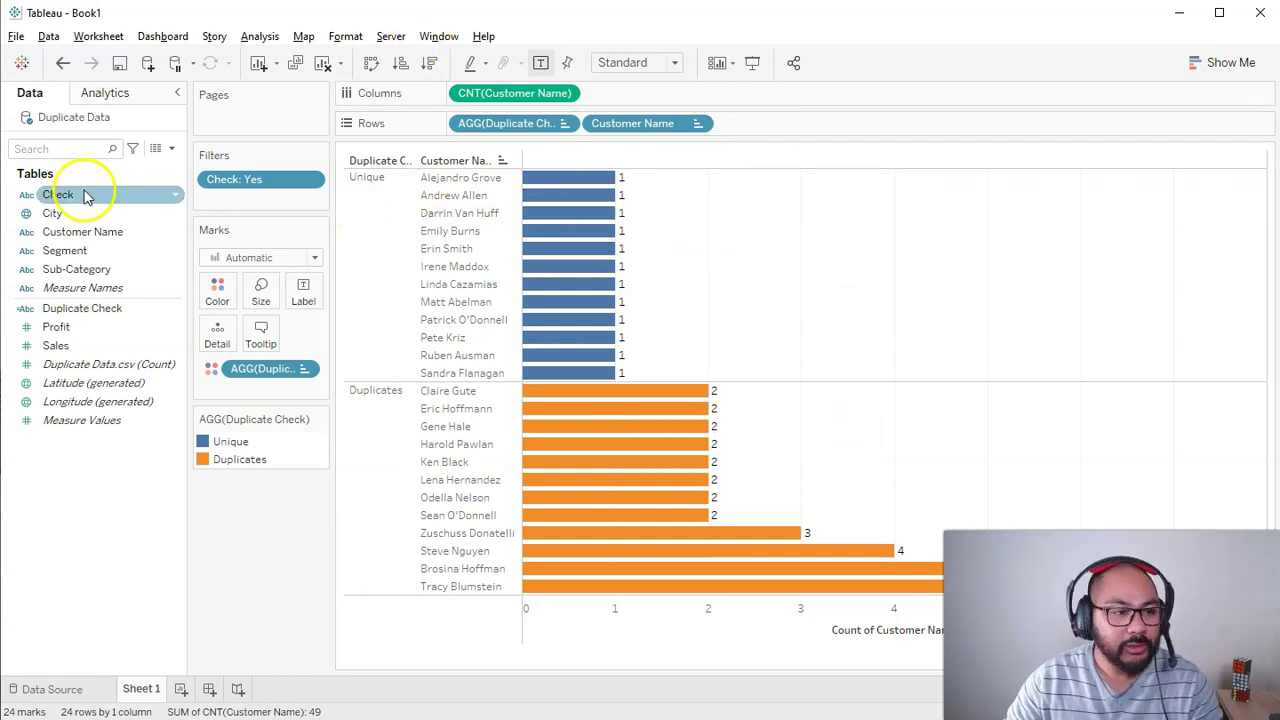
left_click(80, 274)
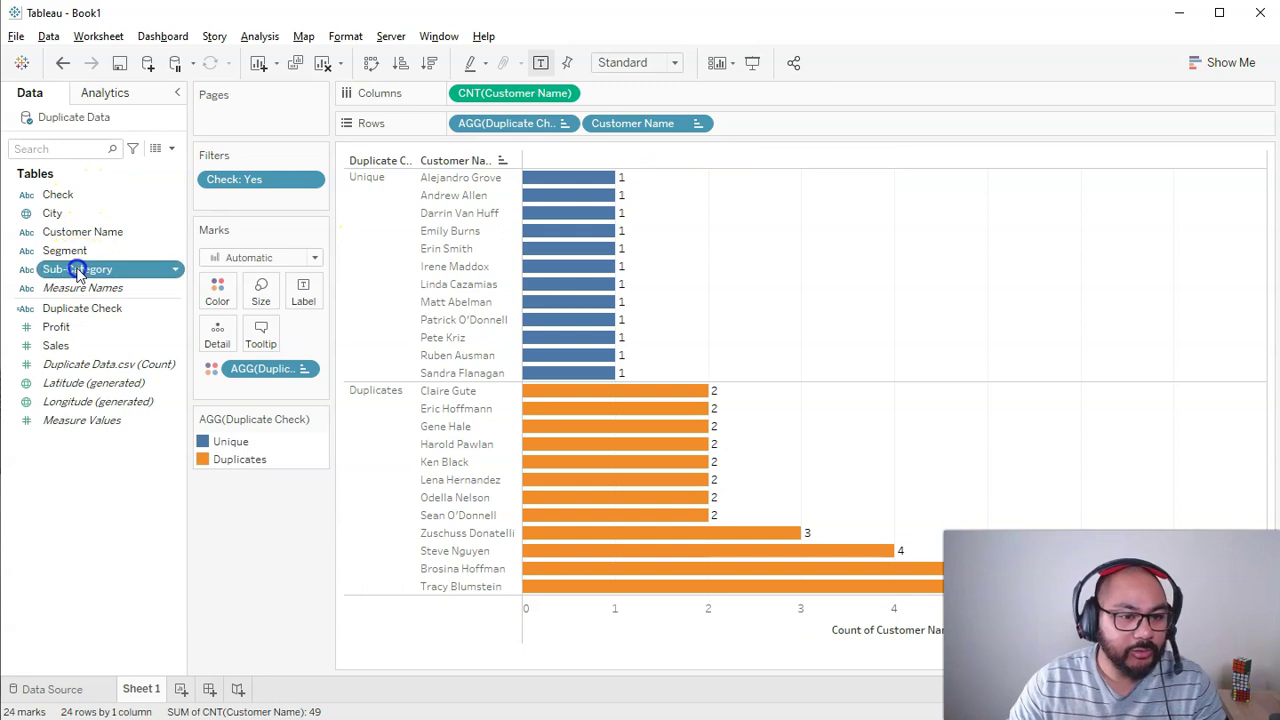
left_click(80, 274)
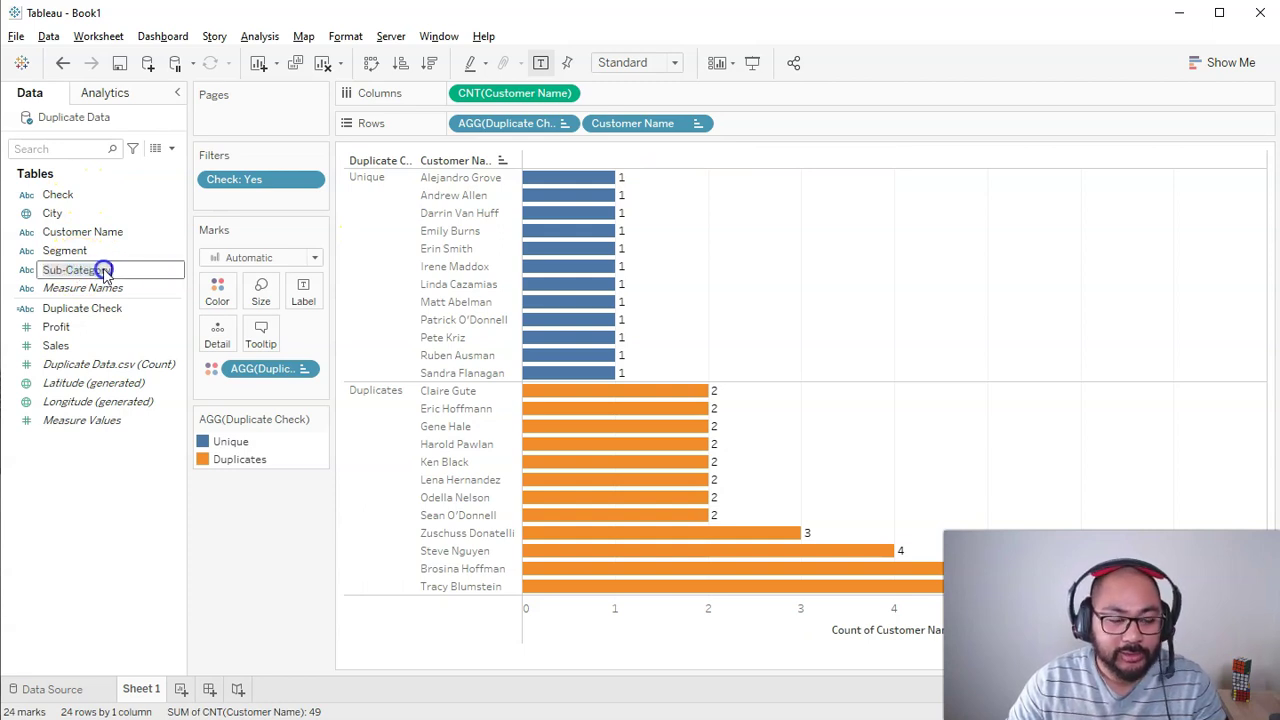
left_click(94, 288)
left_click_drag(100, 271, 212, 297)
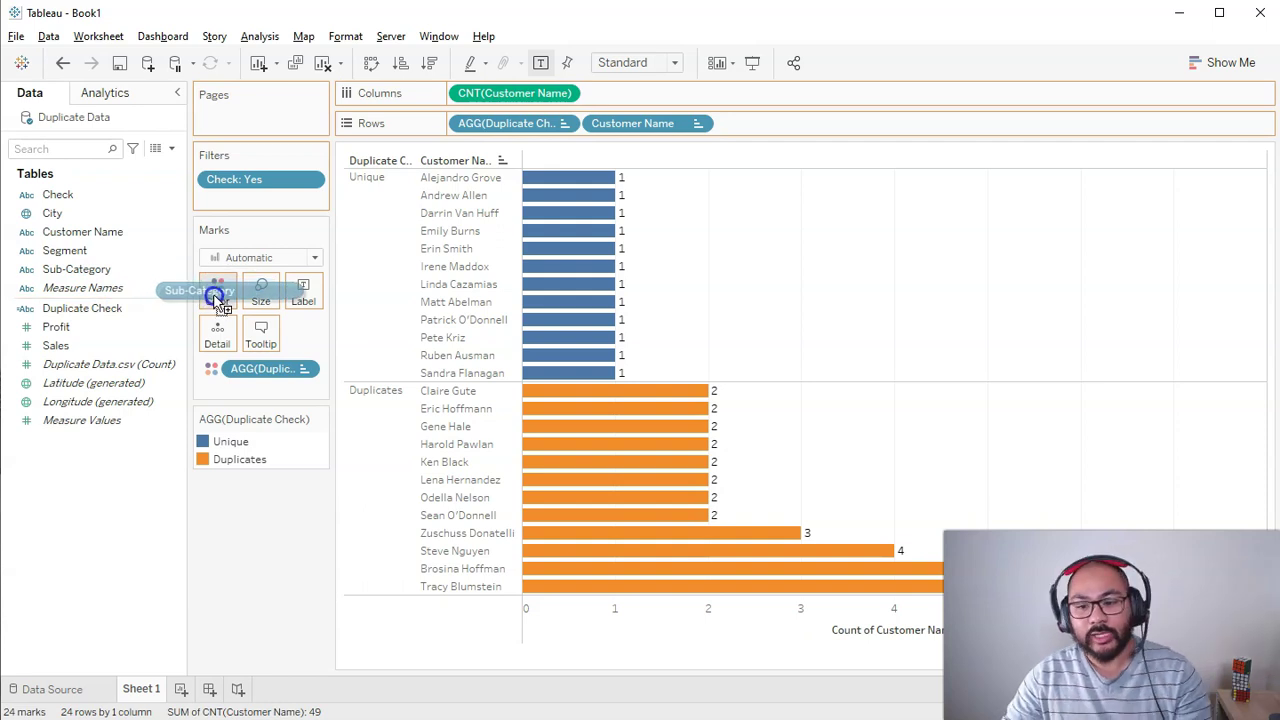
left_click_drag(215, 298, 213, 302)
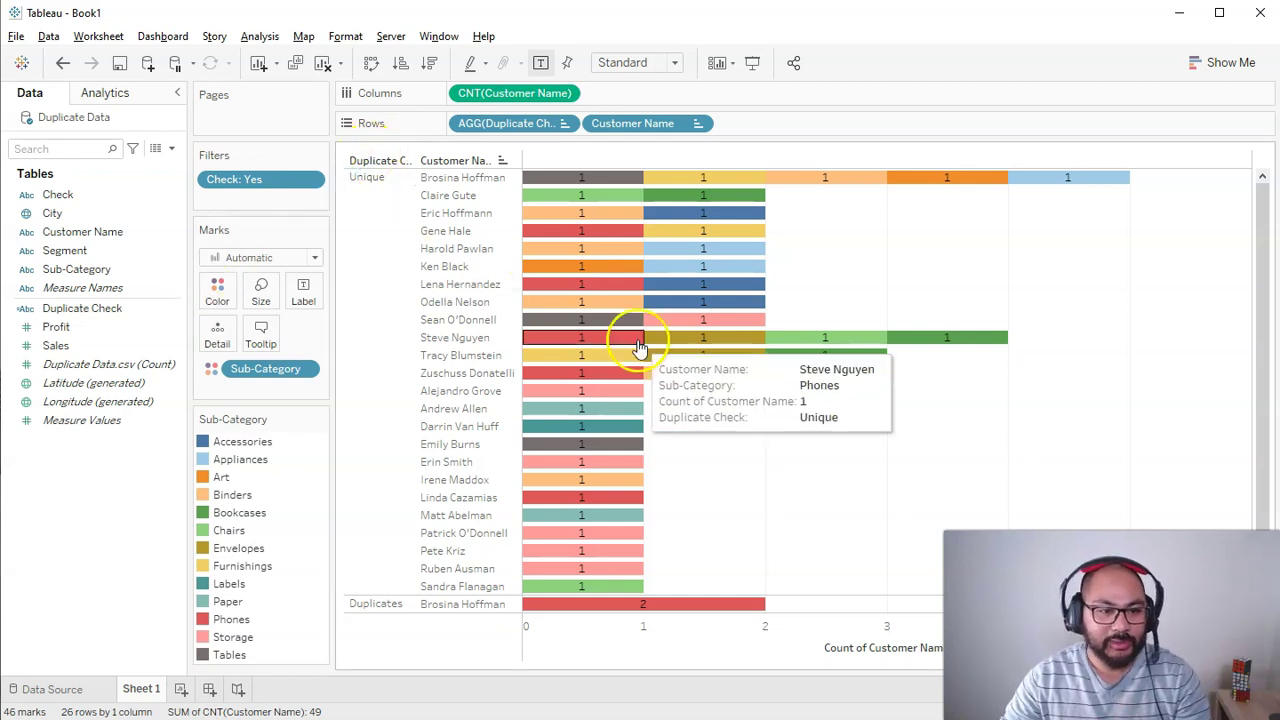
key("ctrl+z")
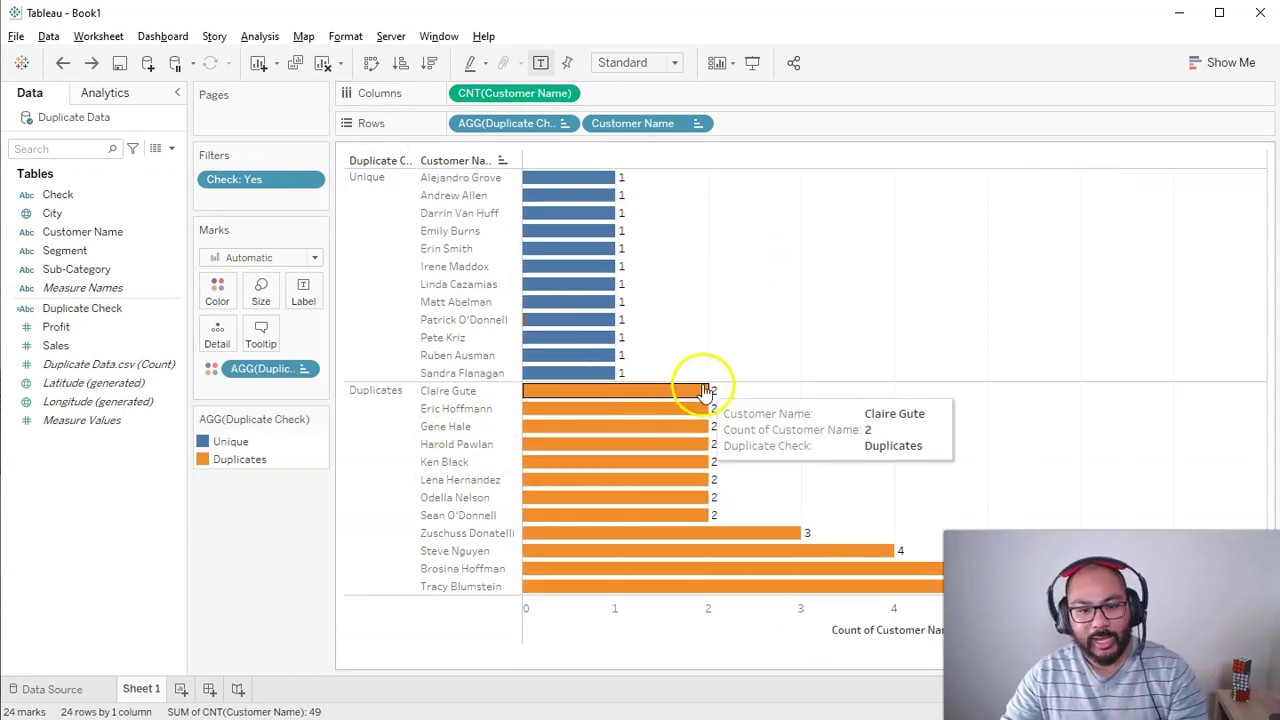
left_click(645, 395)
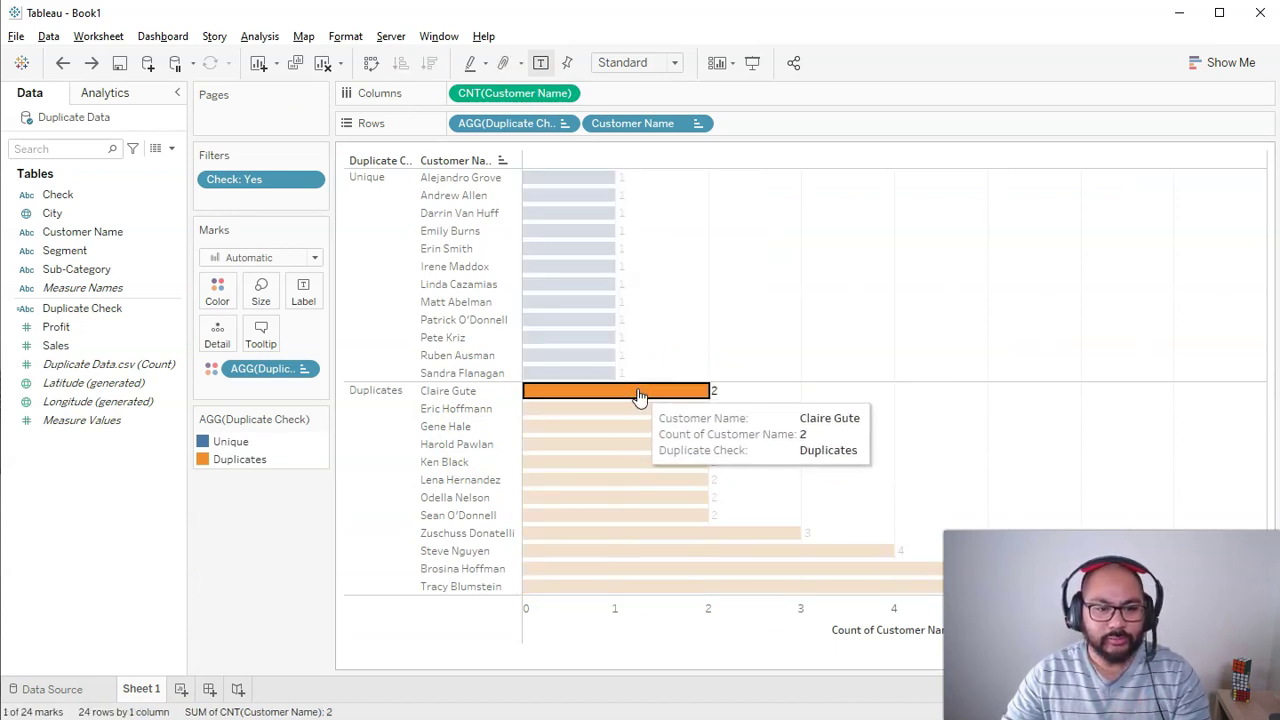
left_click(918, 395)
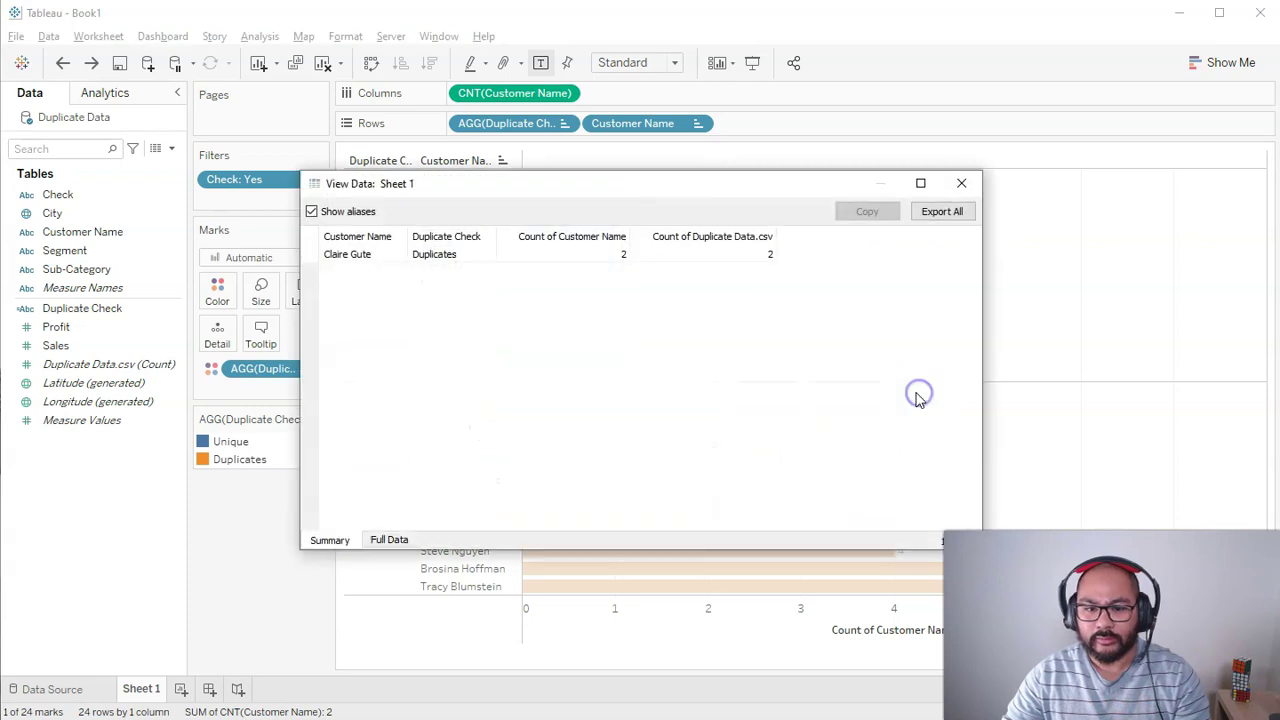
left_click(392, 538)
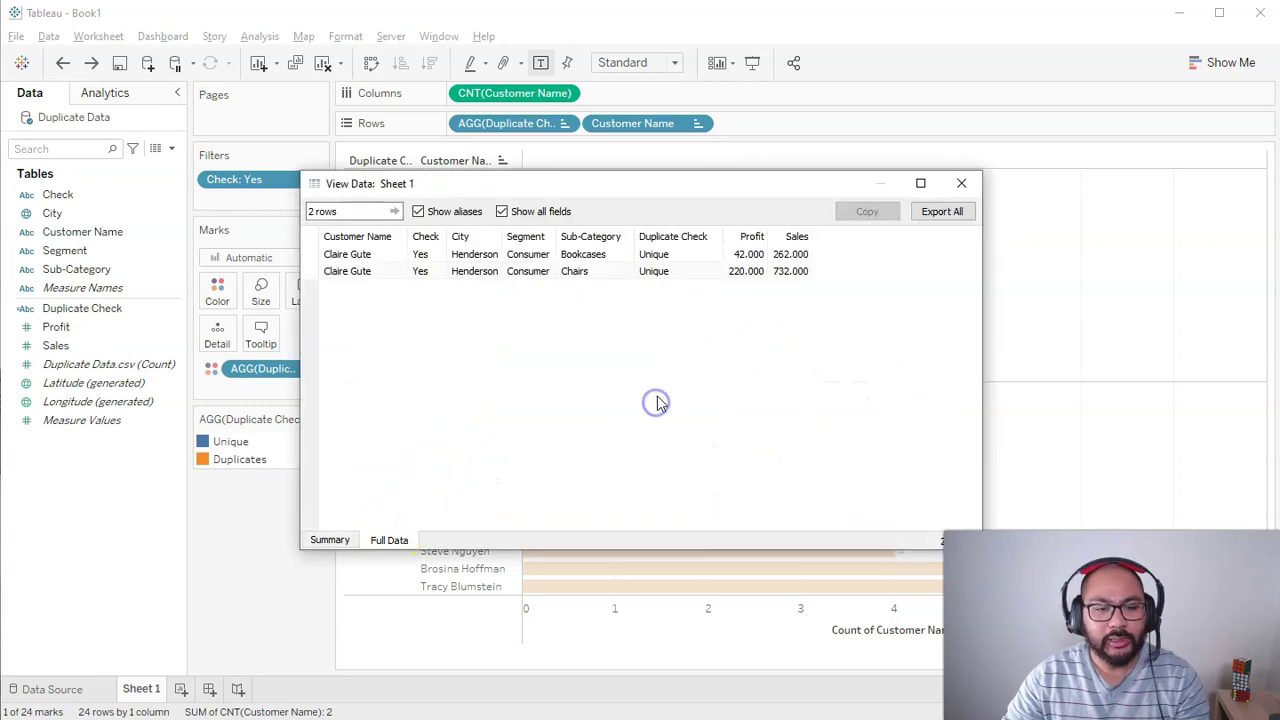
left_click(588, 255)
left_click(590, 272)
left_click_drag(590, 255, 598, 268)
left_click(961, 183)
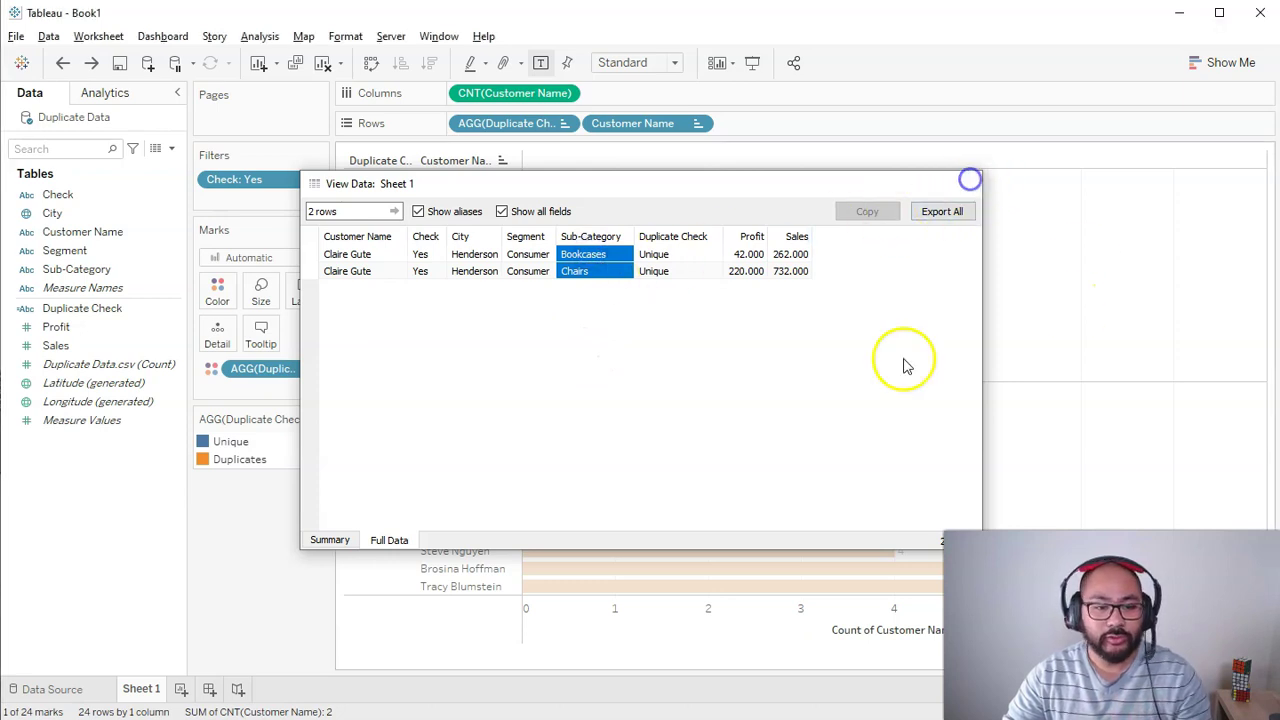
left_click(590, 391)
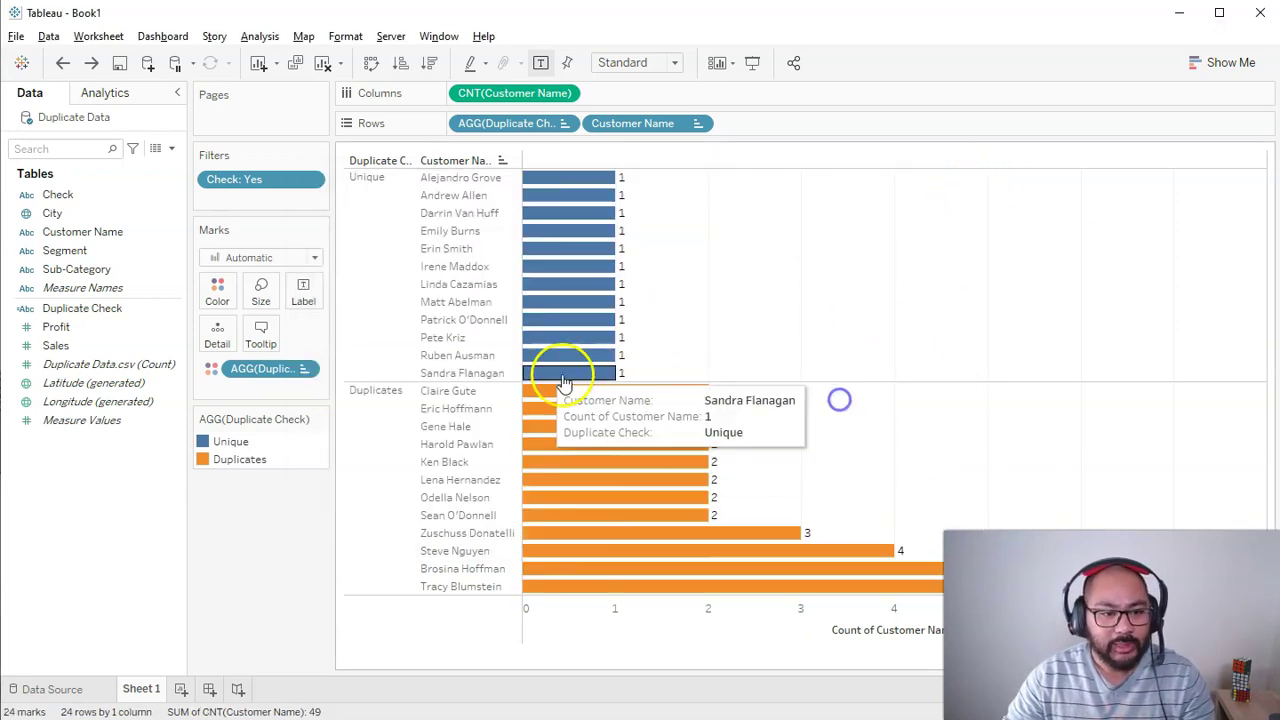
Step: Keep only one duplicate customer and split their bar by Sub-Category into Bookcases and Chairs
left_click(448, 391)
left_click(501, 421)
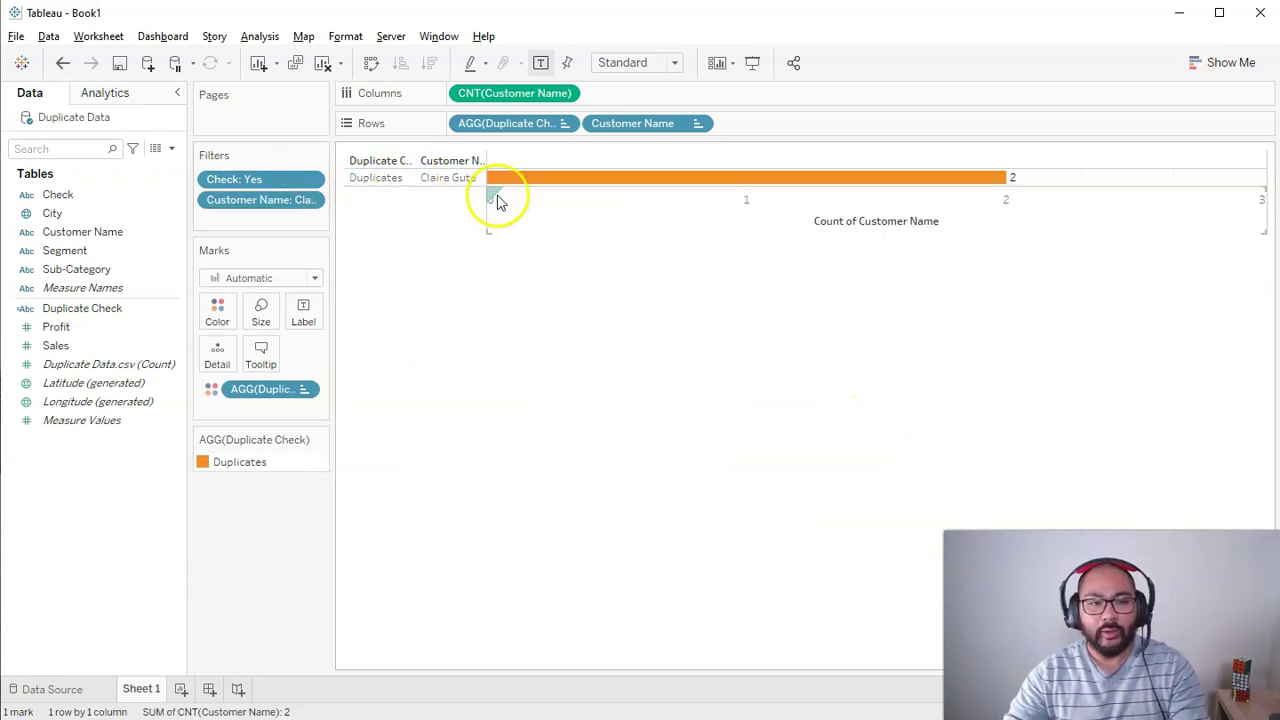
mouse_move(495, 187)
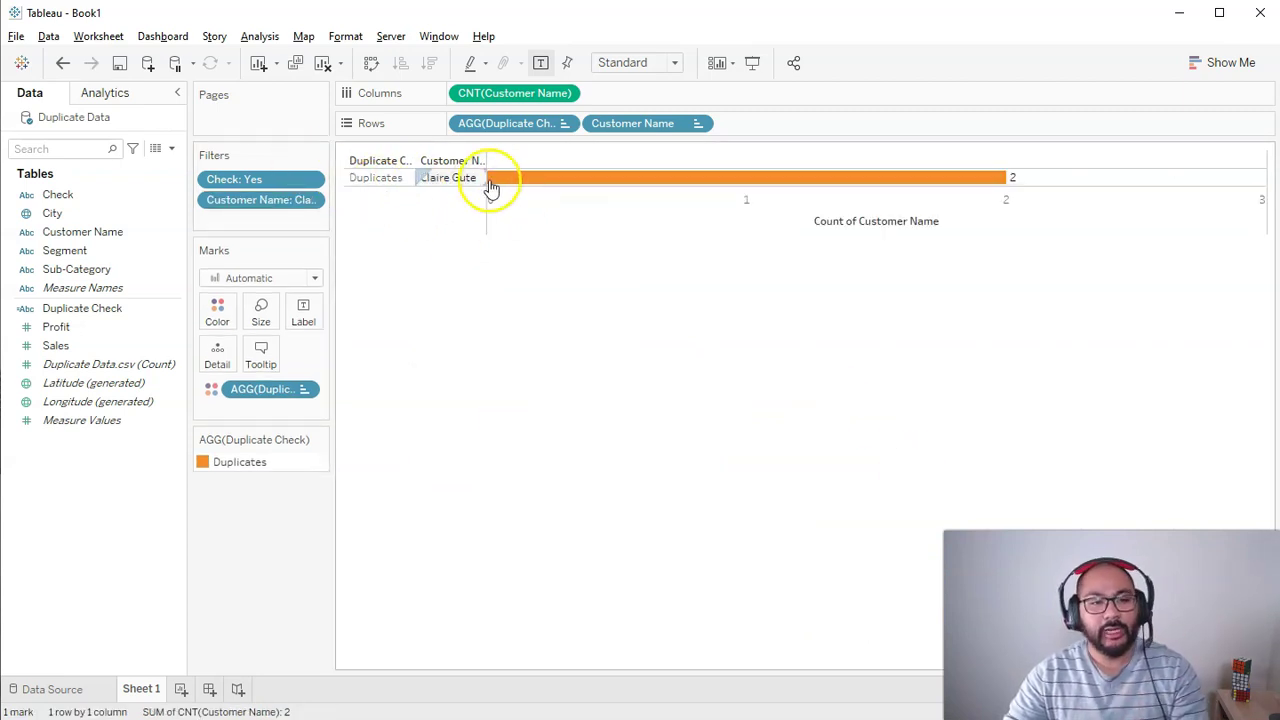
left_click(143, 310)
left_click_drag(80, 268, 210, 311)
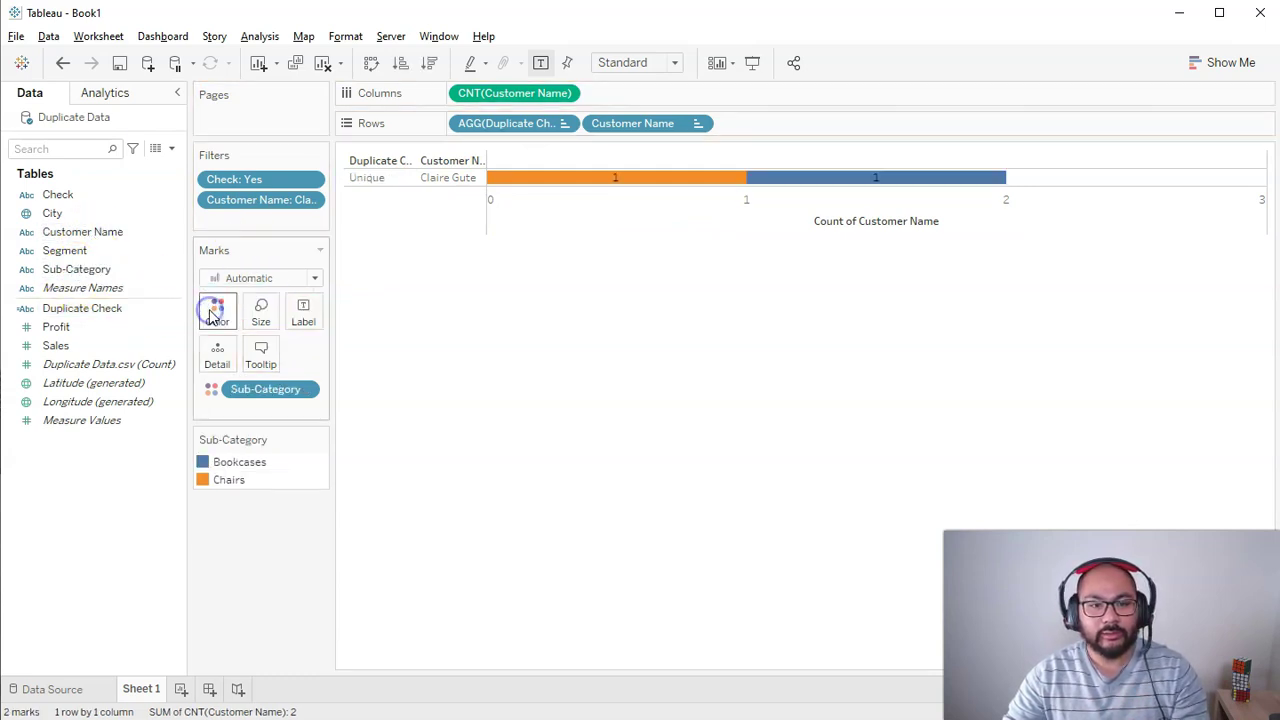
mouse_move(722, 180)
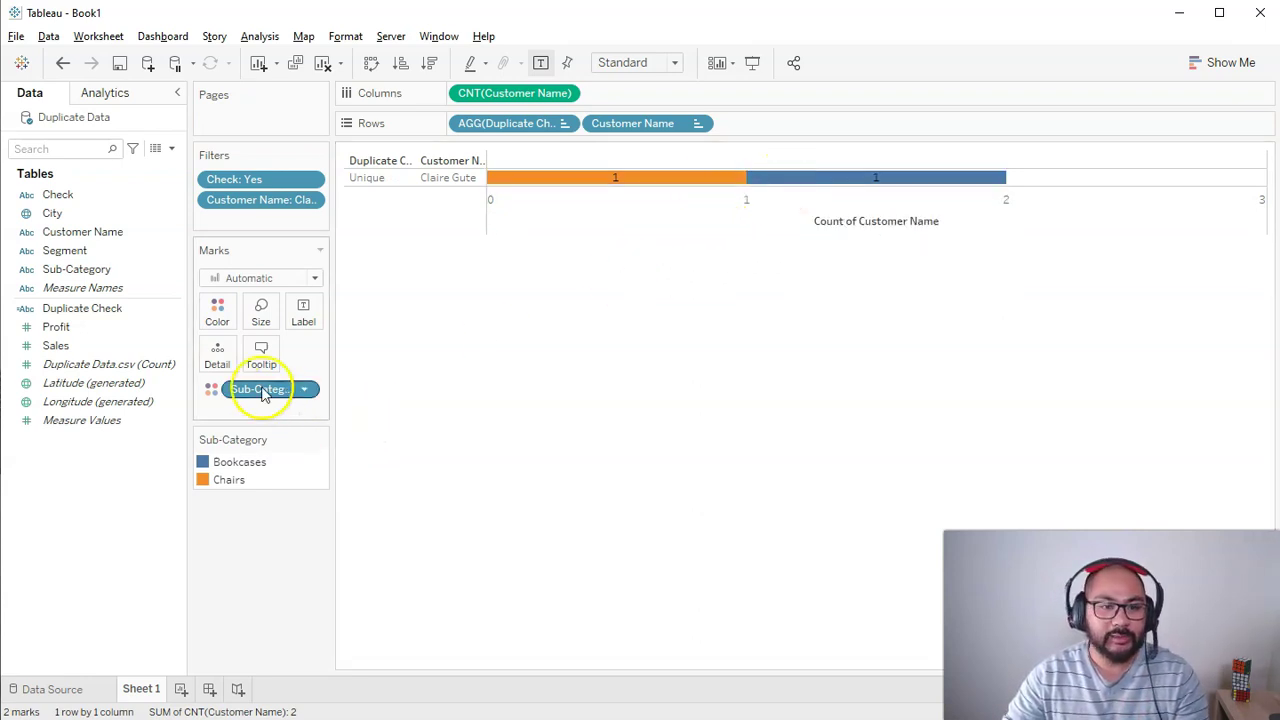
left_click_drag(263, 393, 780, 125)
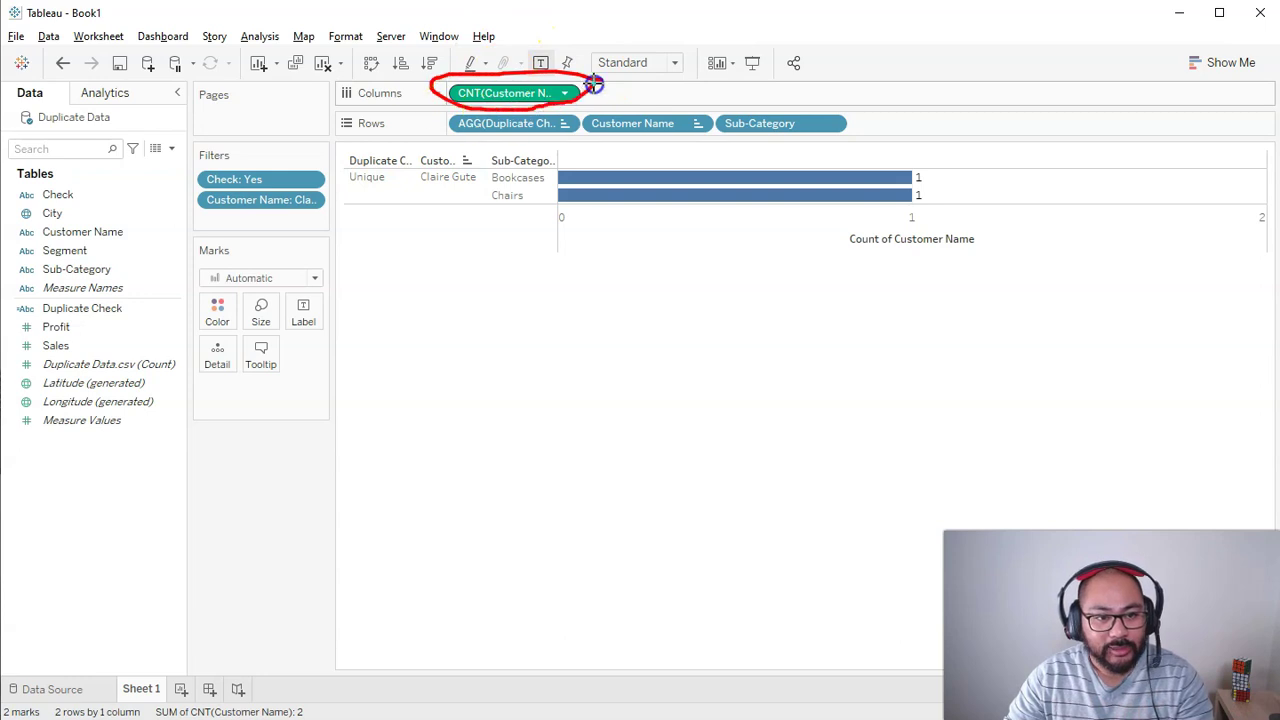
Step: Remove the single-customer filter and Sub-Category from Rows to show all 24 customers
left_click_drag(594, 80, 600, 84)
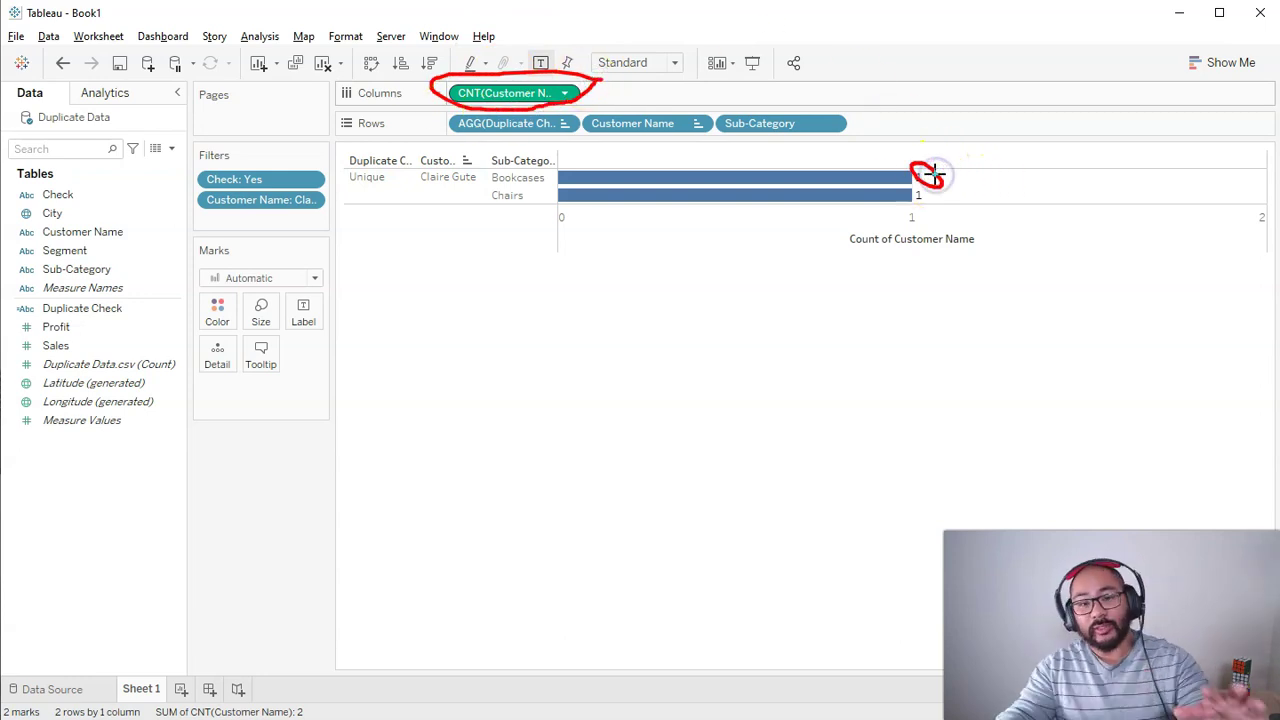
key("Escape")
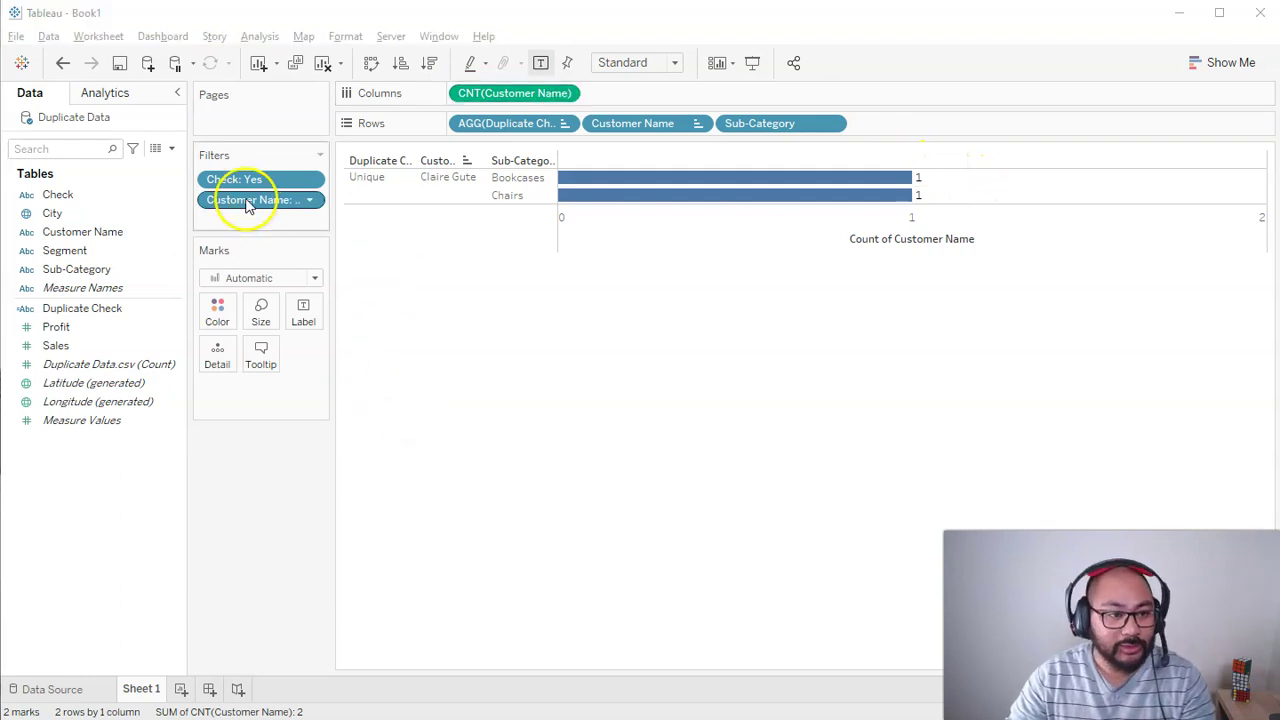
key("Escape")
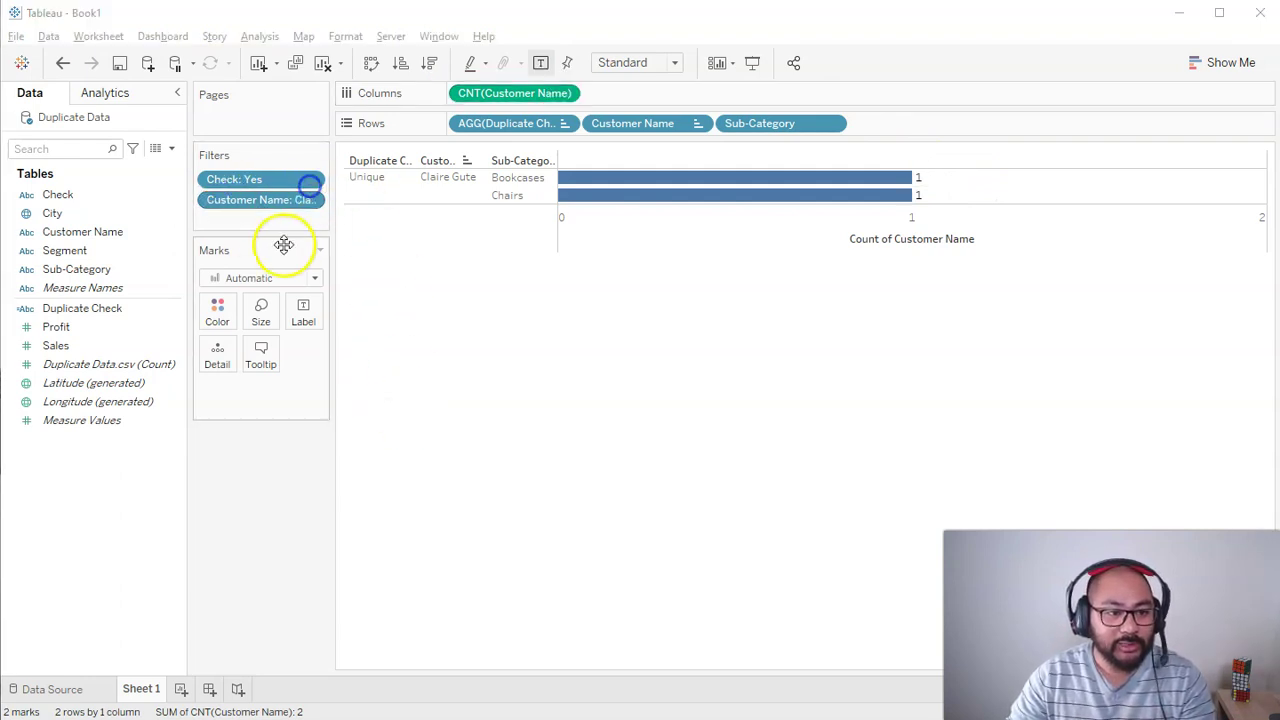
left_click_drag(263, 200, 273, 455)
left_click_drag(789, 123, 251, 491)
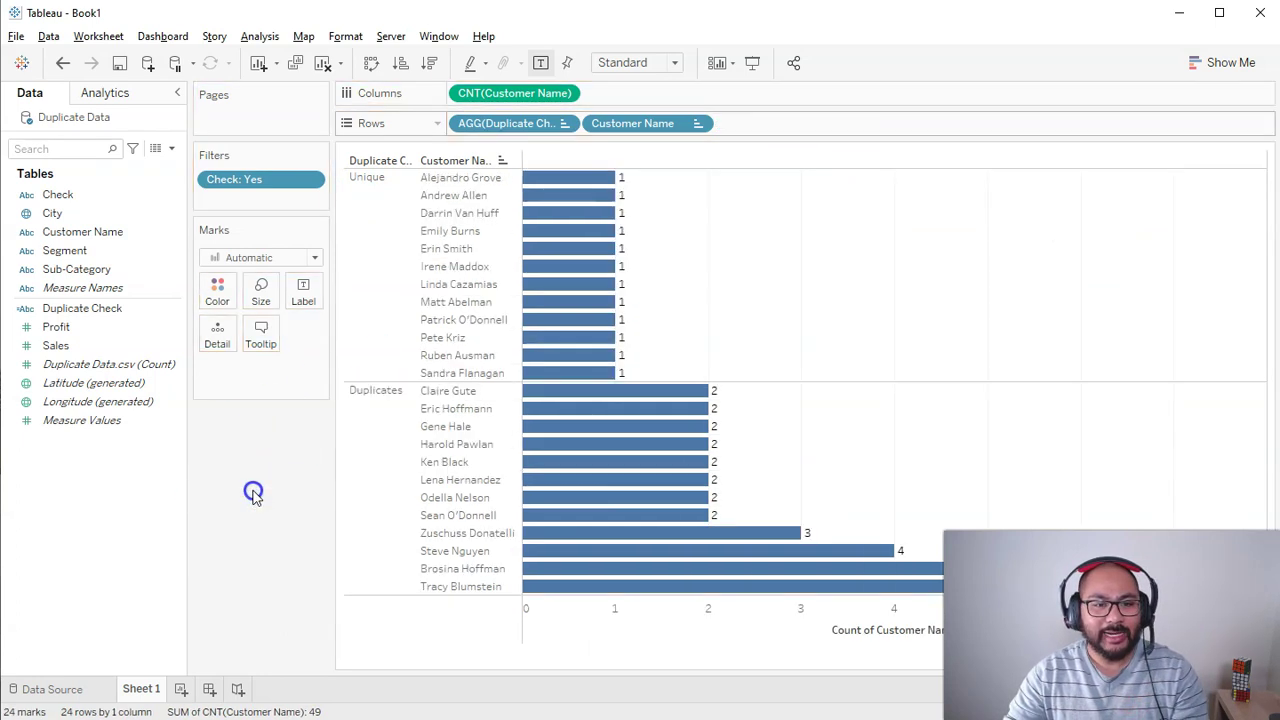
Step: Colour the Unique and Duplicates bars by Sub-Category
left_click(368, 210)
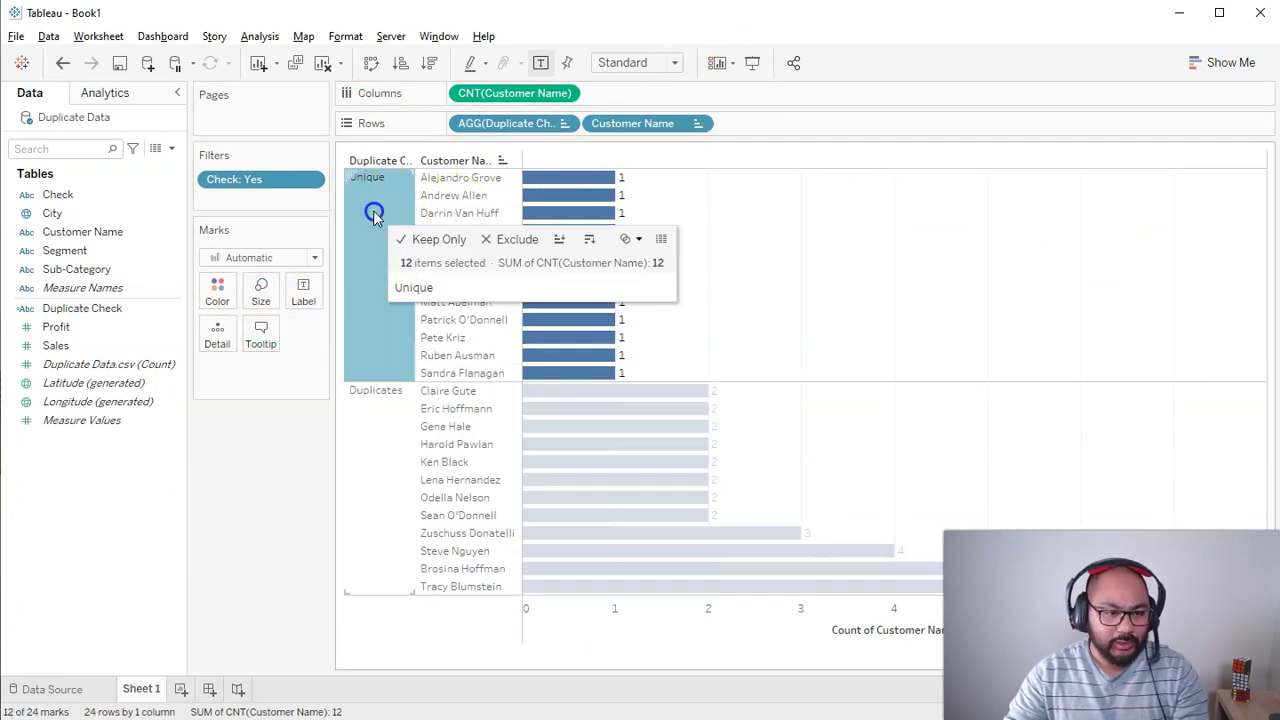
left_click(382, 437)
left_click(378, 218)
left_click(365, 278)
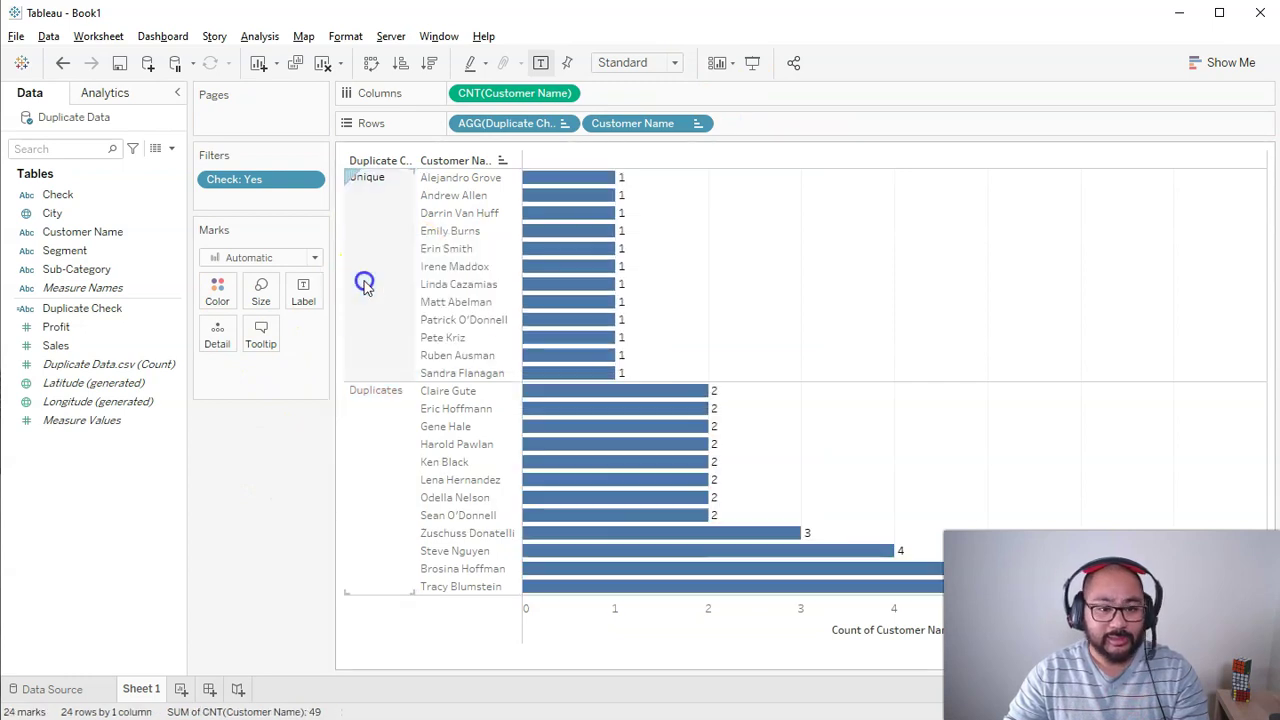
left_click_drag(70, 269, 214, 288)
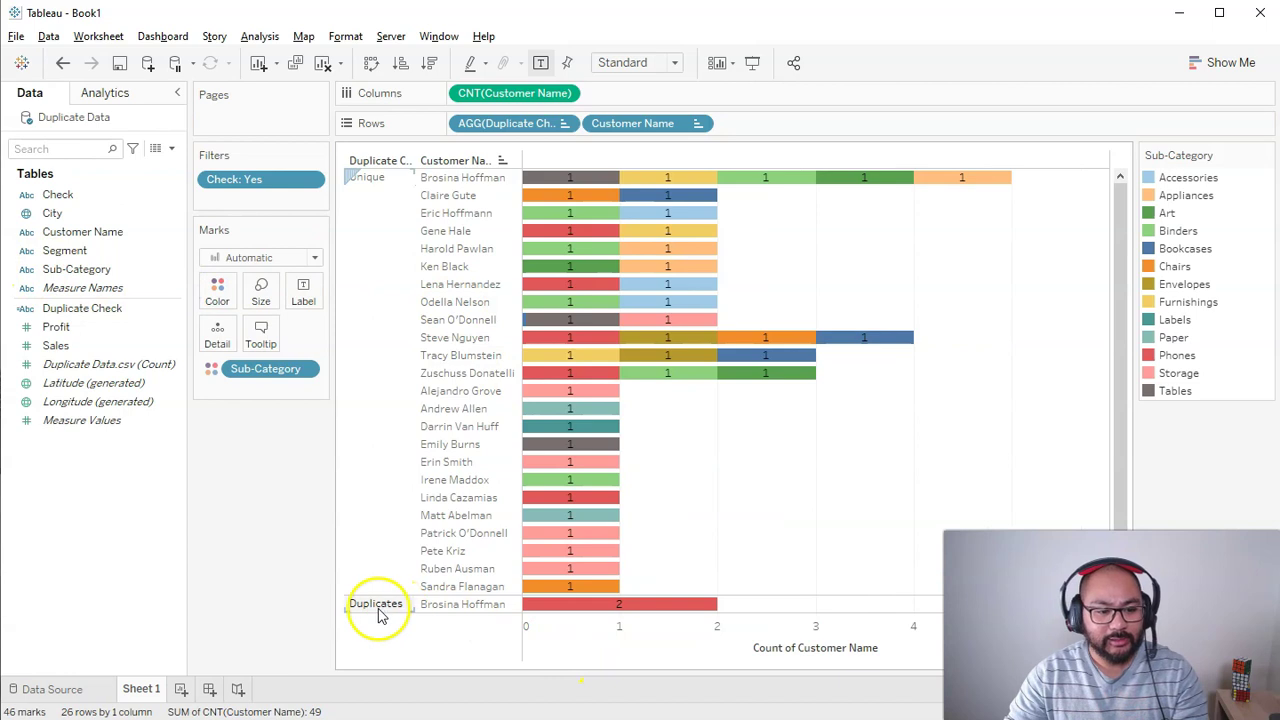
Step: Open View Data for the duplicated customer's red Duplicates bar
left_click(377, 605)
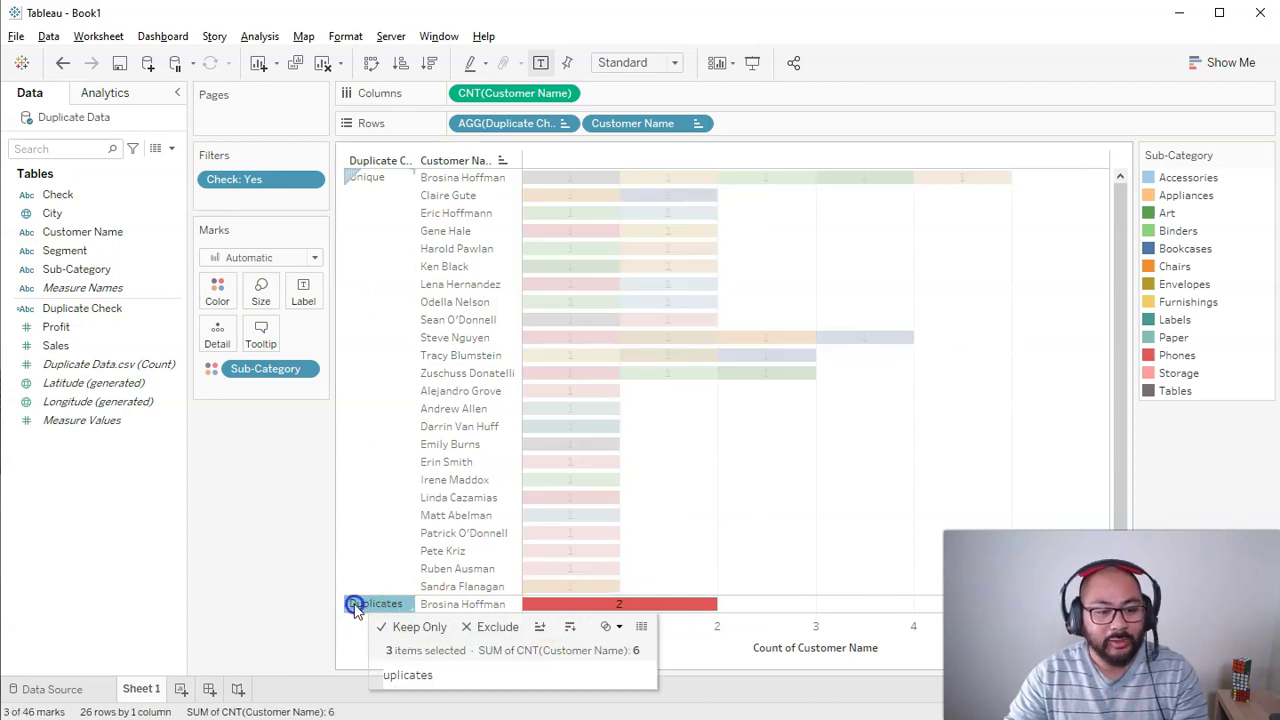
left_click(356, 604)
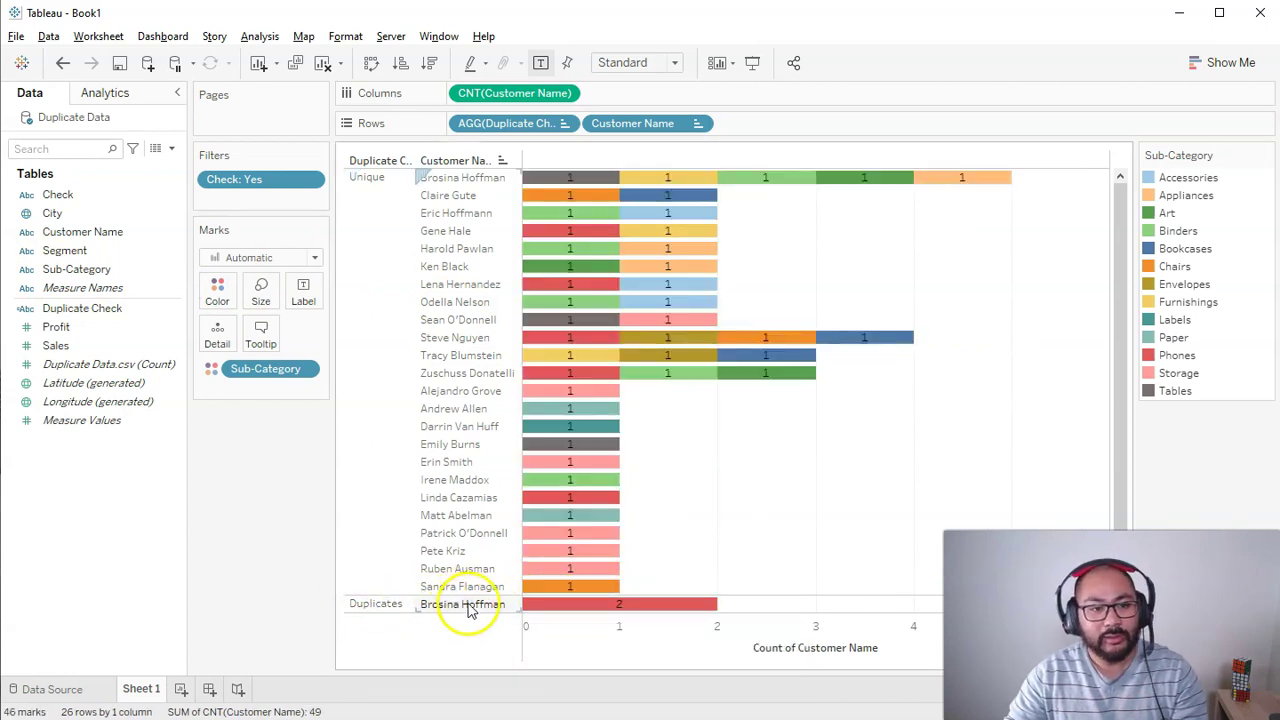
left_click(452, 606)
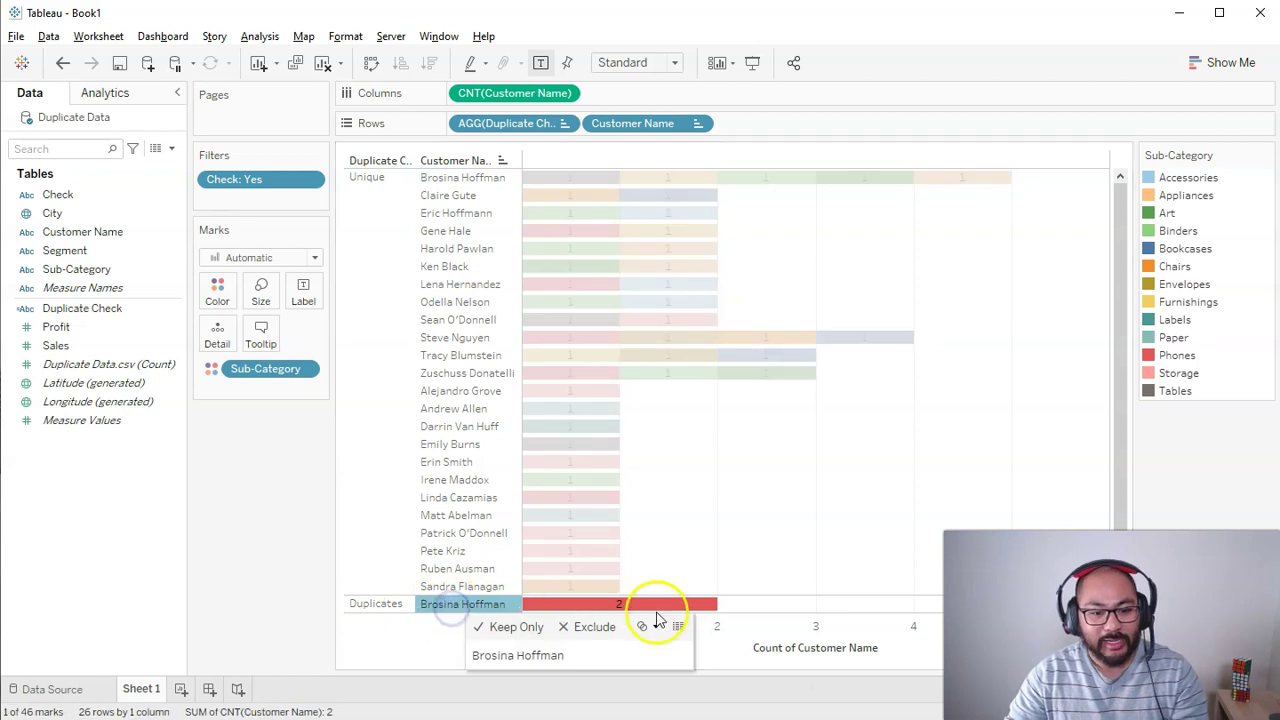
left_click(649, 607)
left_click(910, 600)
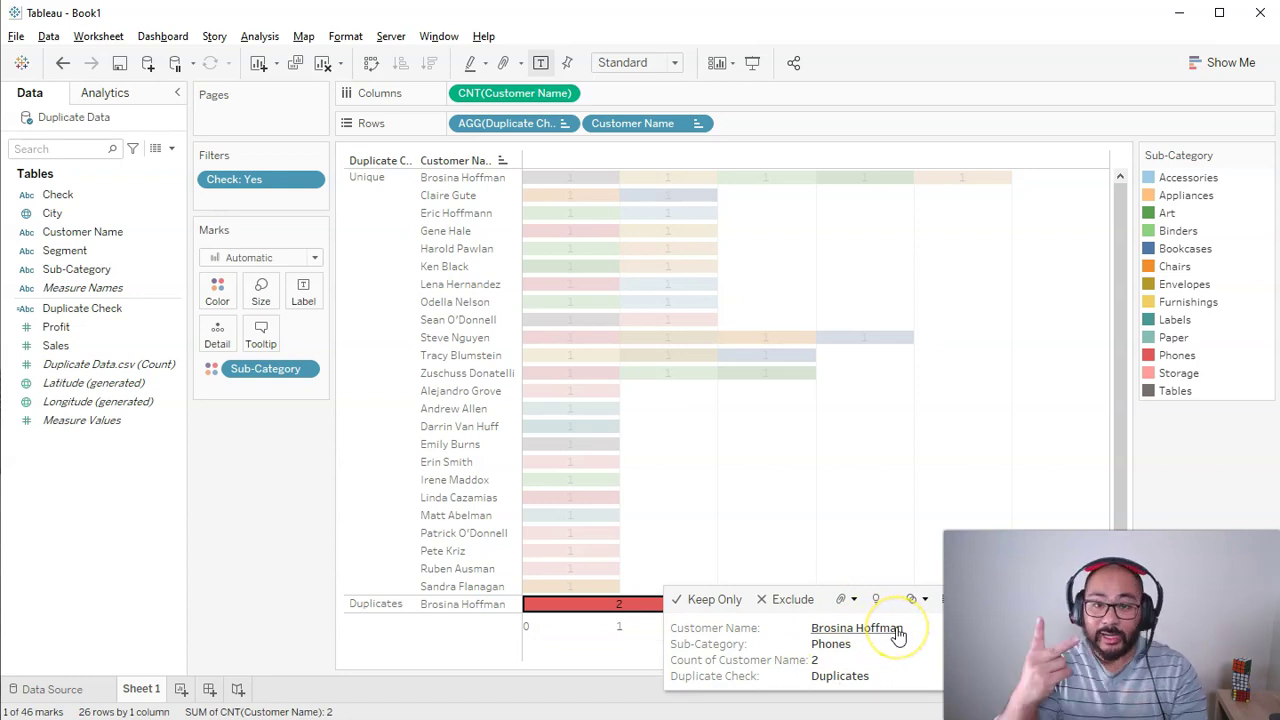
left_click(912, 599)
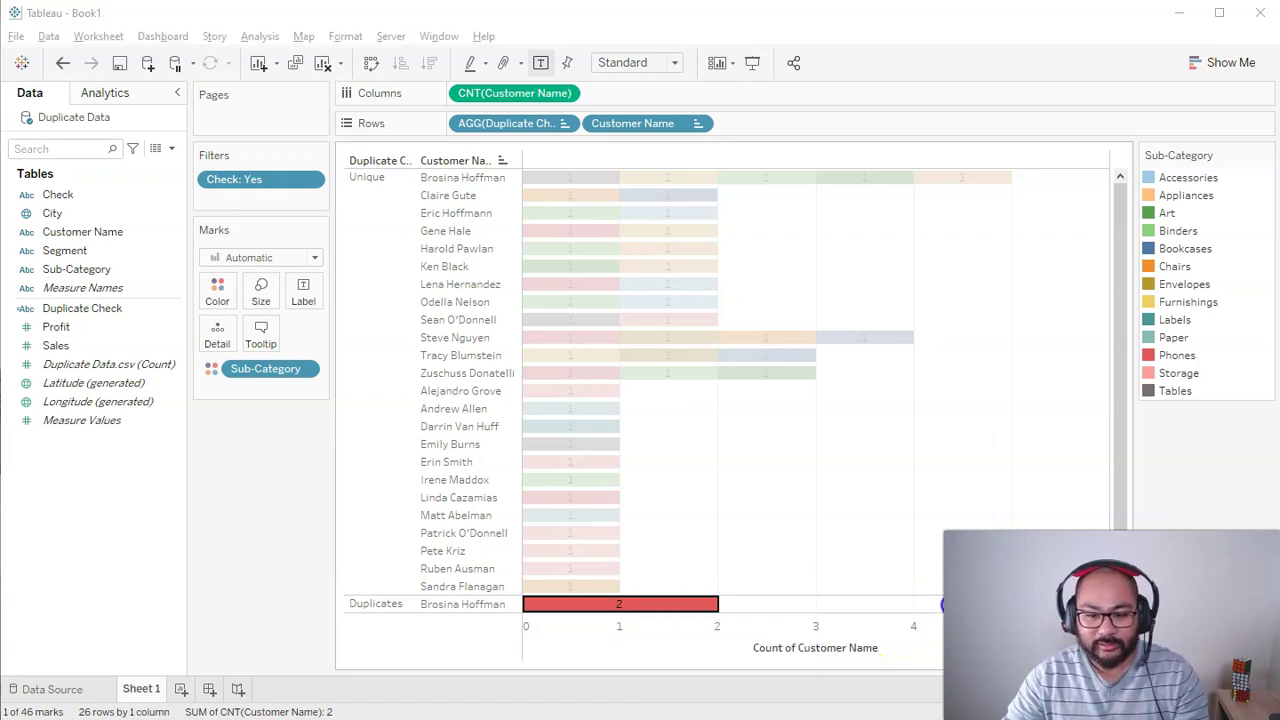
Step: In Full Data, select the two Phones rows' name, city and Duplicate Check cells, then switch to Excel
left_click(389, 540)
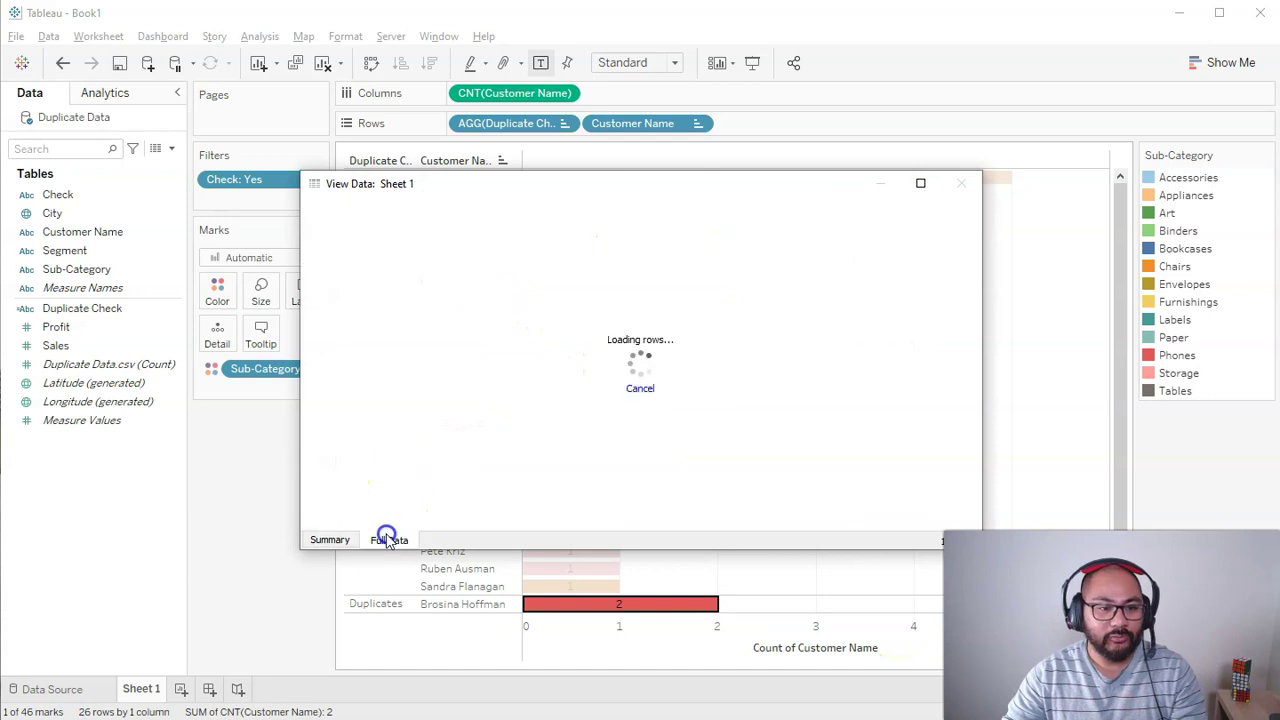
left_click(660, 255)
left_click(657, 271, "ctrl")
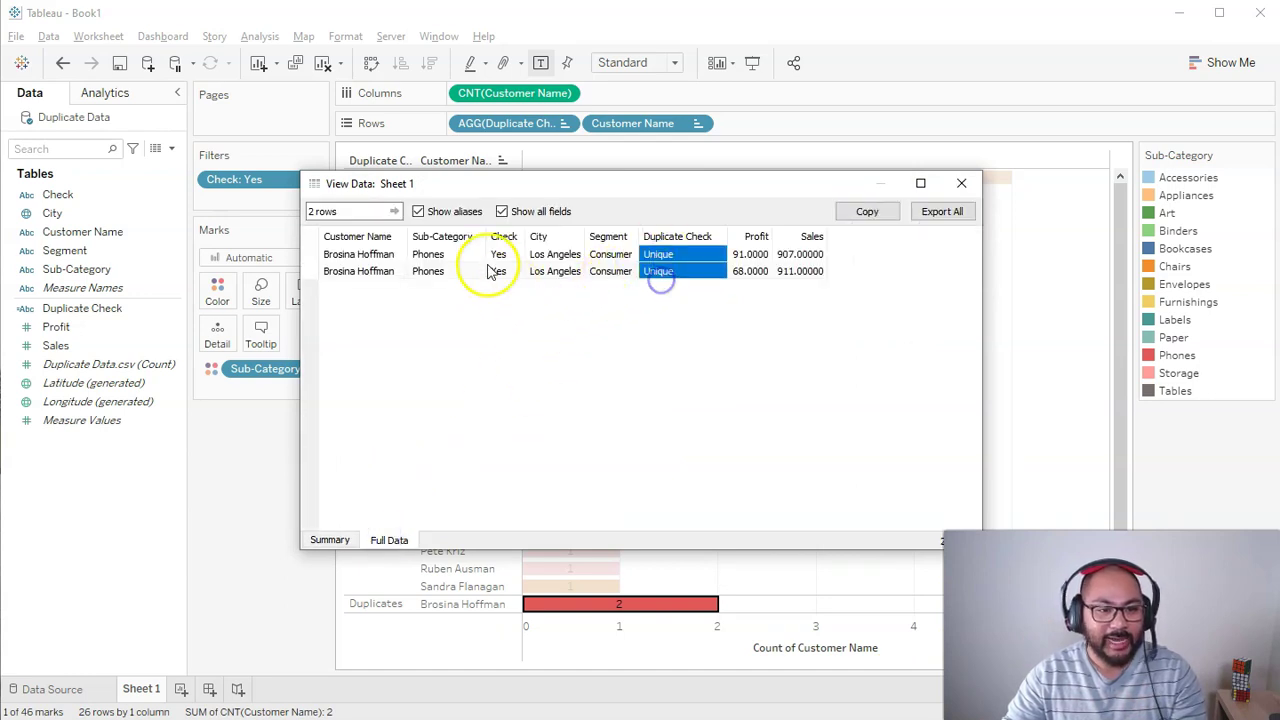
left_click(471, 257, "ctrl")
left_click(467, 272, "ctrl")
left_click(550, 271)
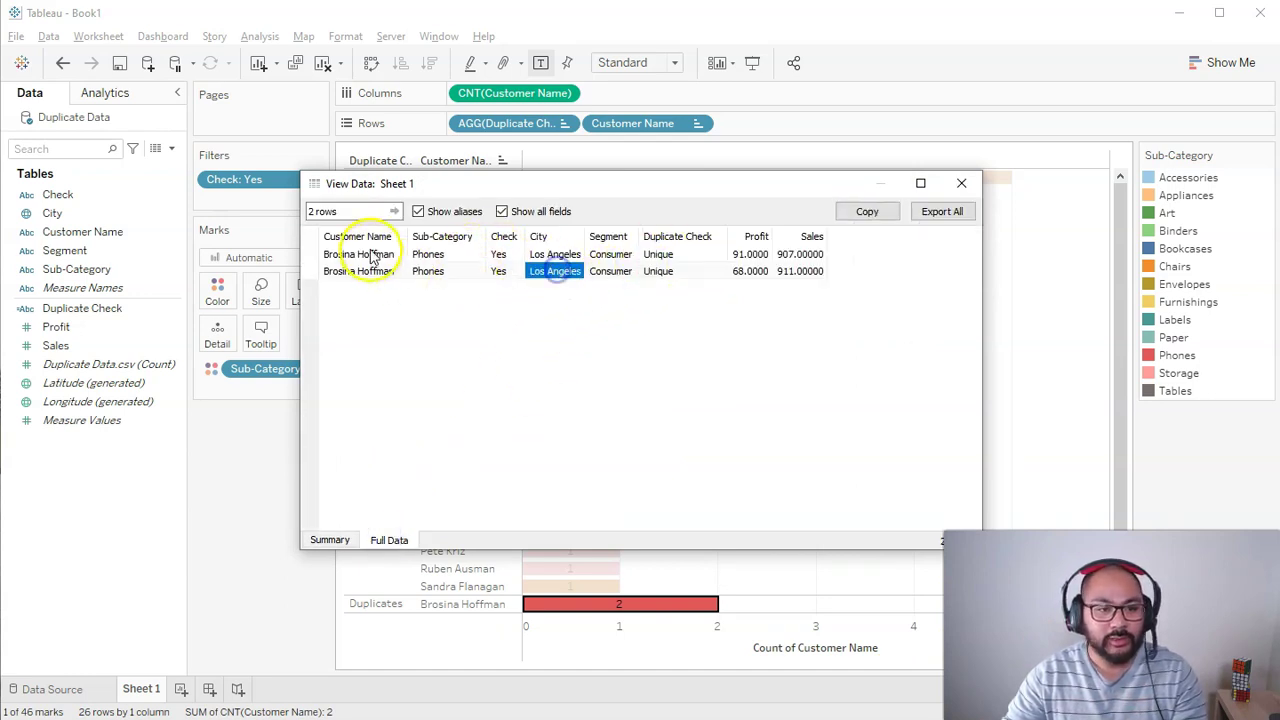
left_click_drag(371, 256, 366, 275)
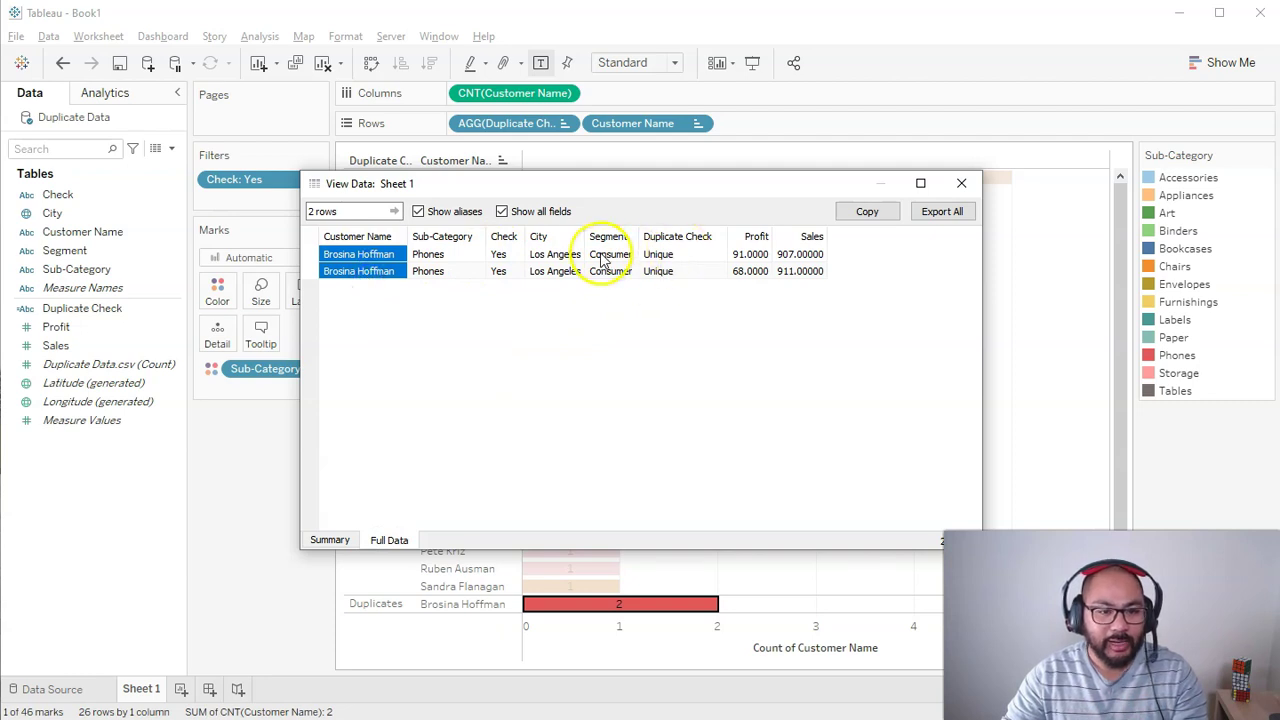
left_click(455, 258, "ctrl")
left_click(446, 272, "ctrl")
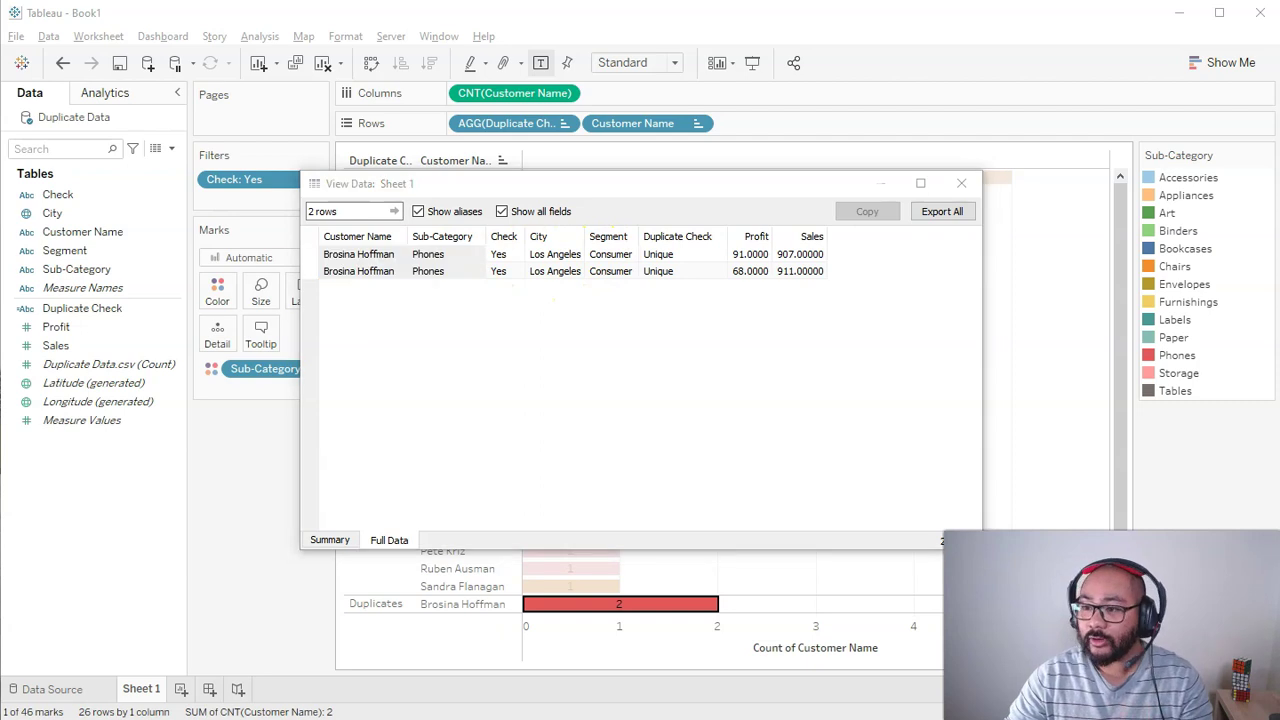
key("alt+Tab")
left_click_drag(1147, 170, 1097, 144)
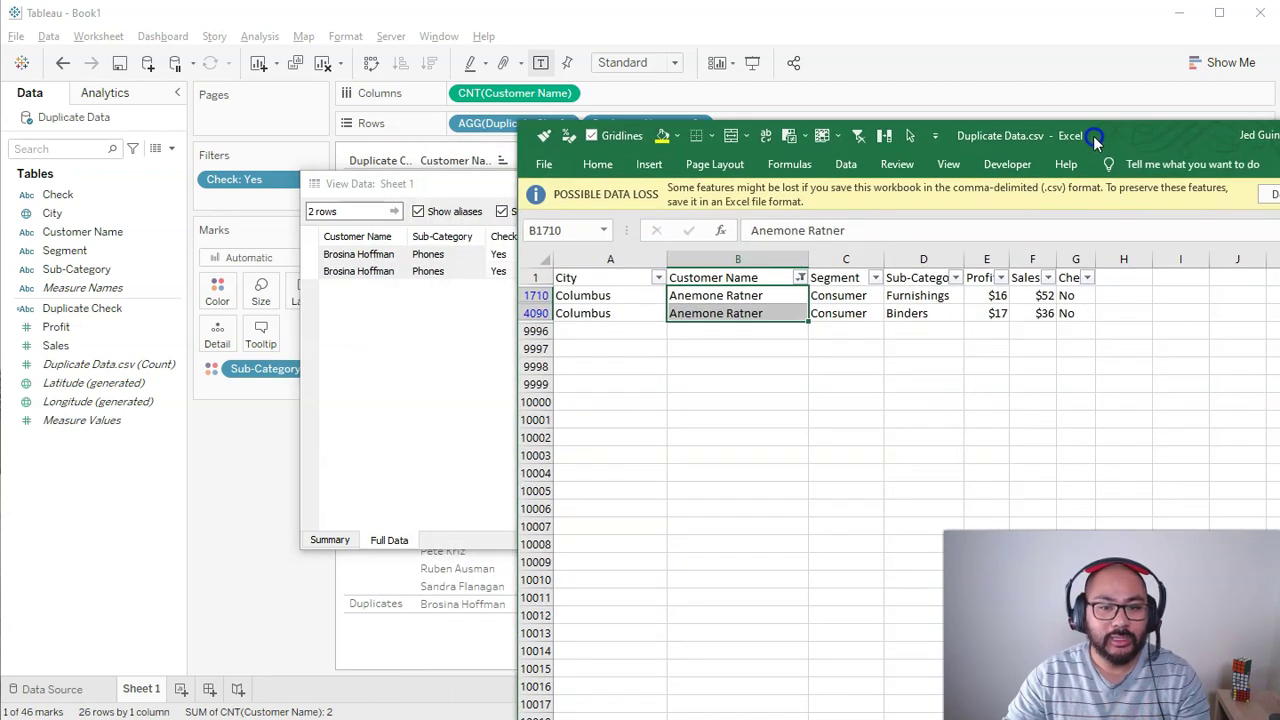
Step: Clear the existing filters and filter the Check column to Yes
left_click(858, 135)
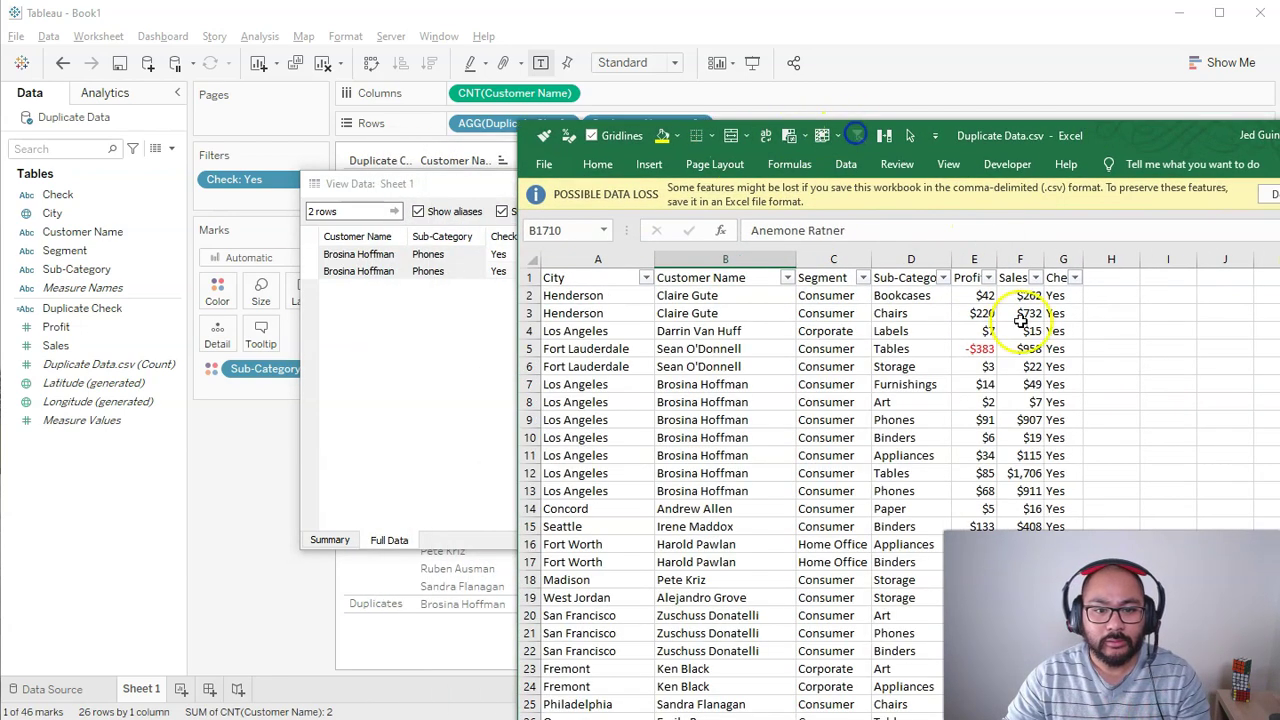
left_click(812, 370)
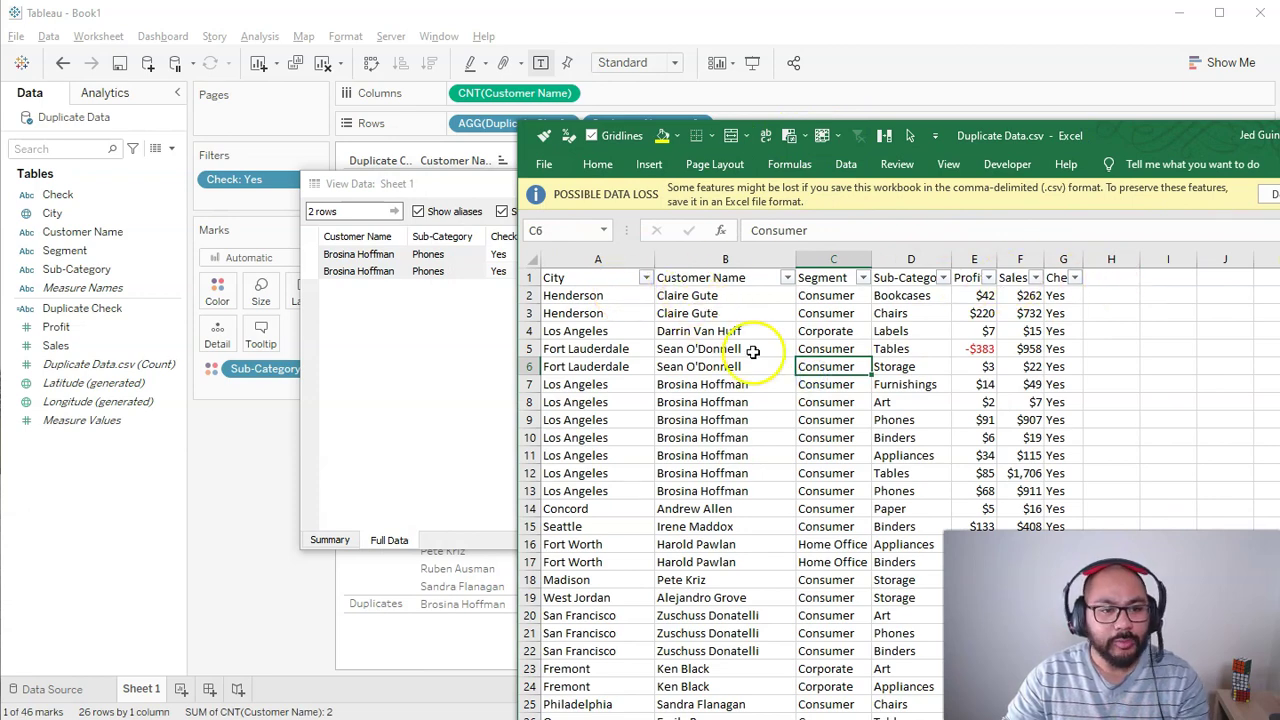
left_click_drag(996, 136, 1028, 96)
left_click(1104, 234)
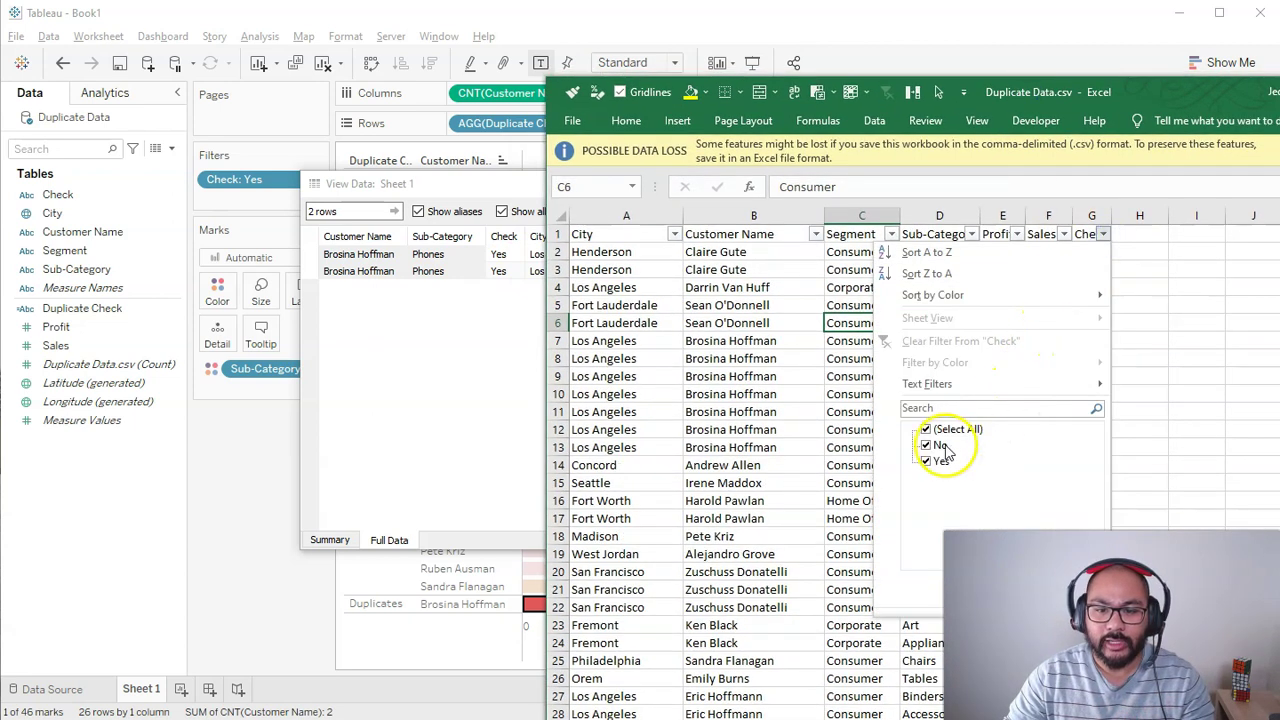
key("Return")
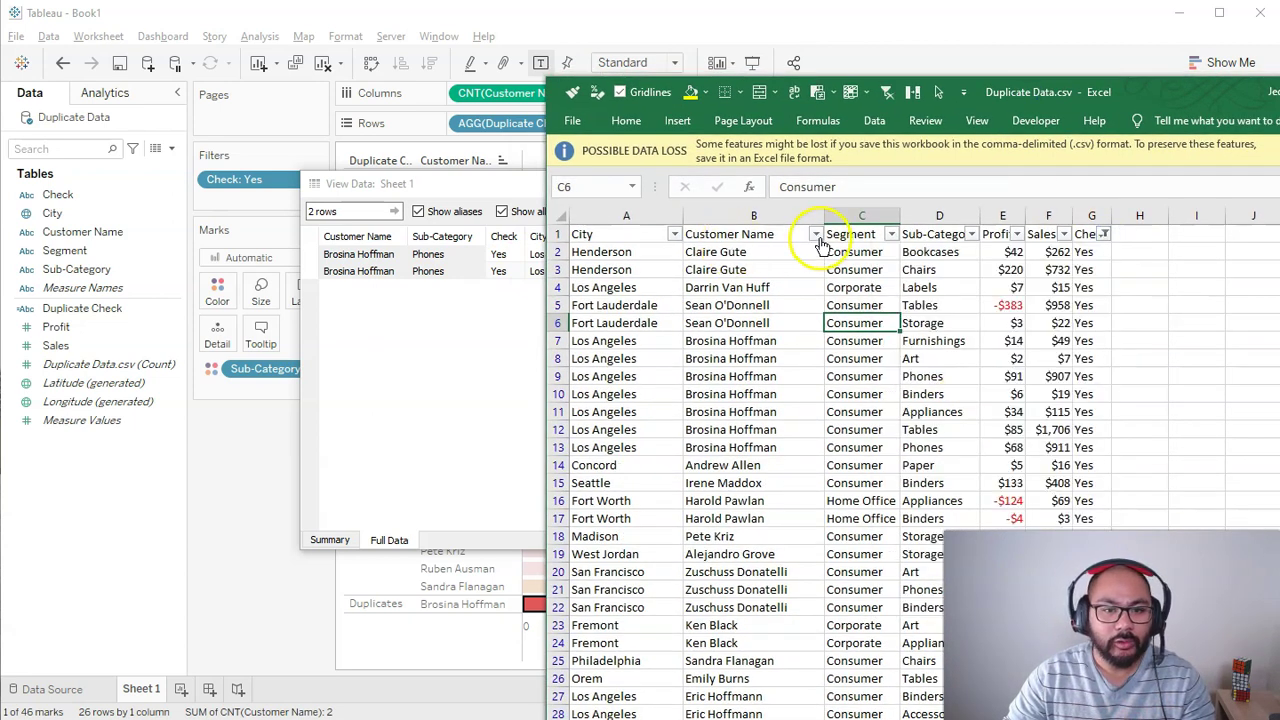
Step: Filter Customer Name to the duplicated customer by searching her name
left_click(816, 235)
left_click(720, 428)
left_click(661, 411)
type("brosi")
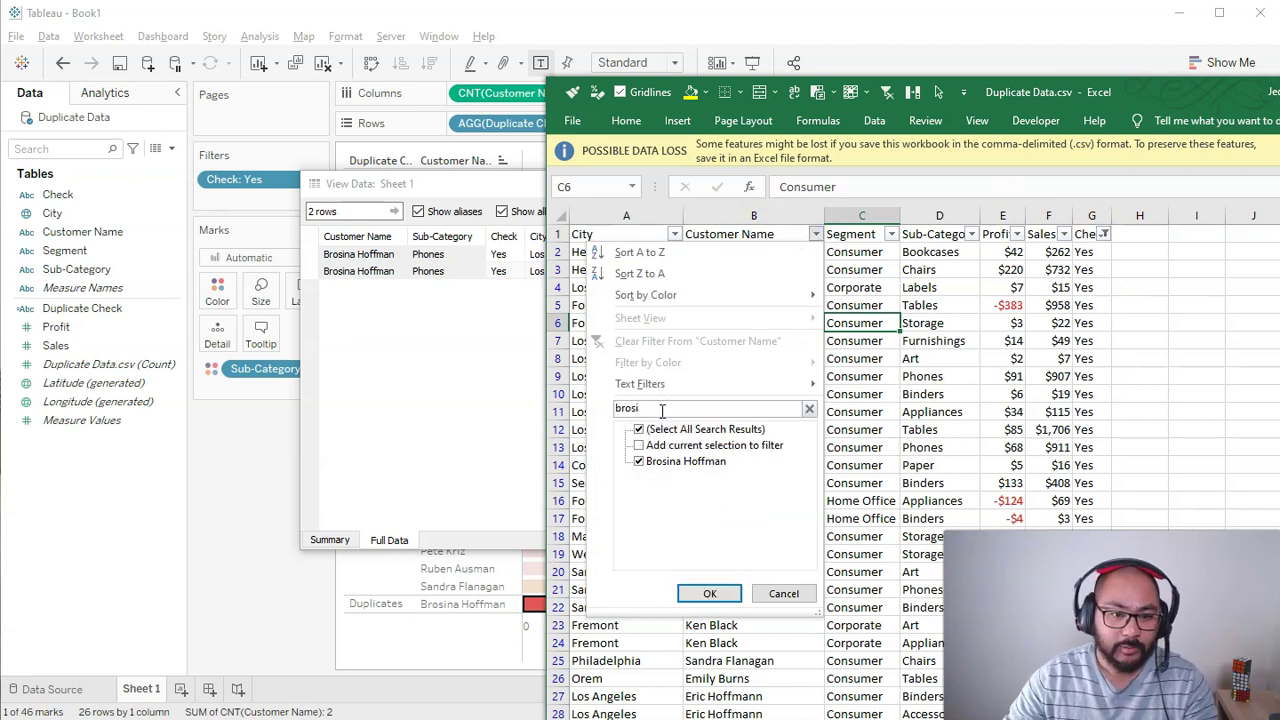
left_click(706, 593)
Step: Select rows 9 and 13, the customer's two Phones rows, and move Excel aside
left_click(940, 281)
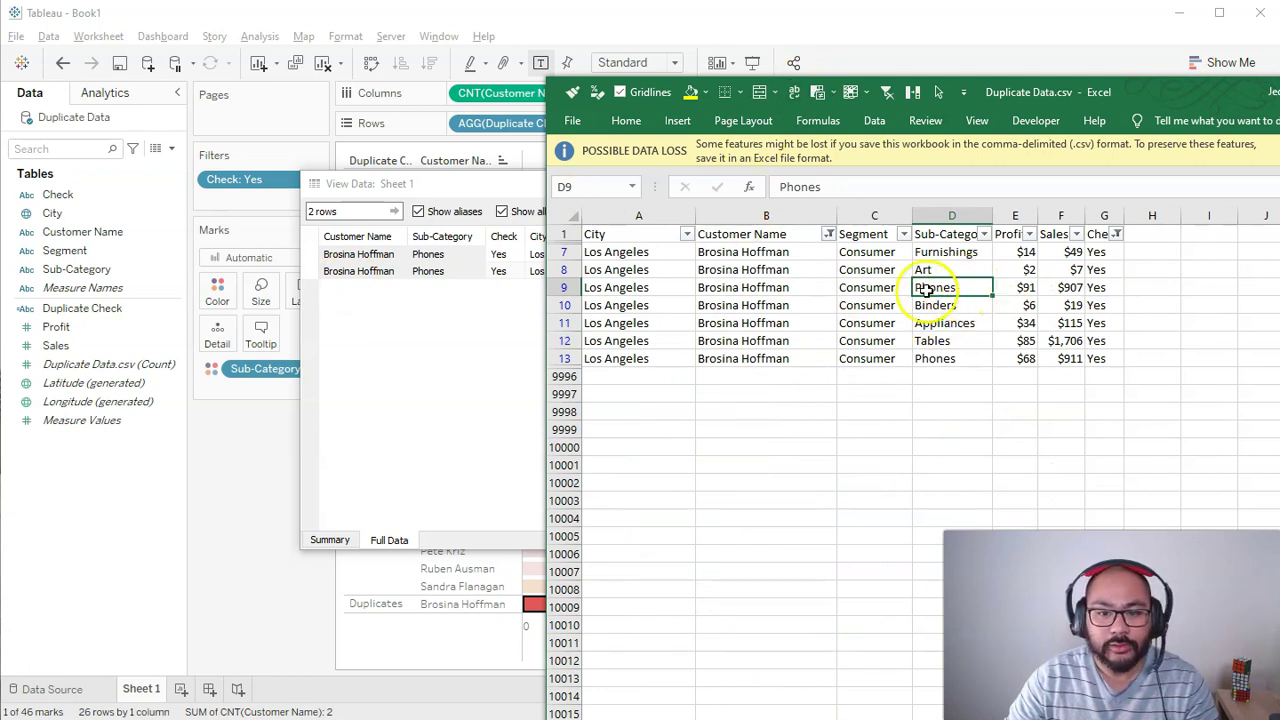
key("shift+space")
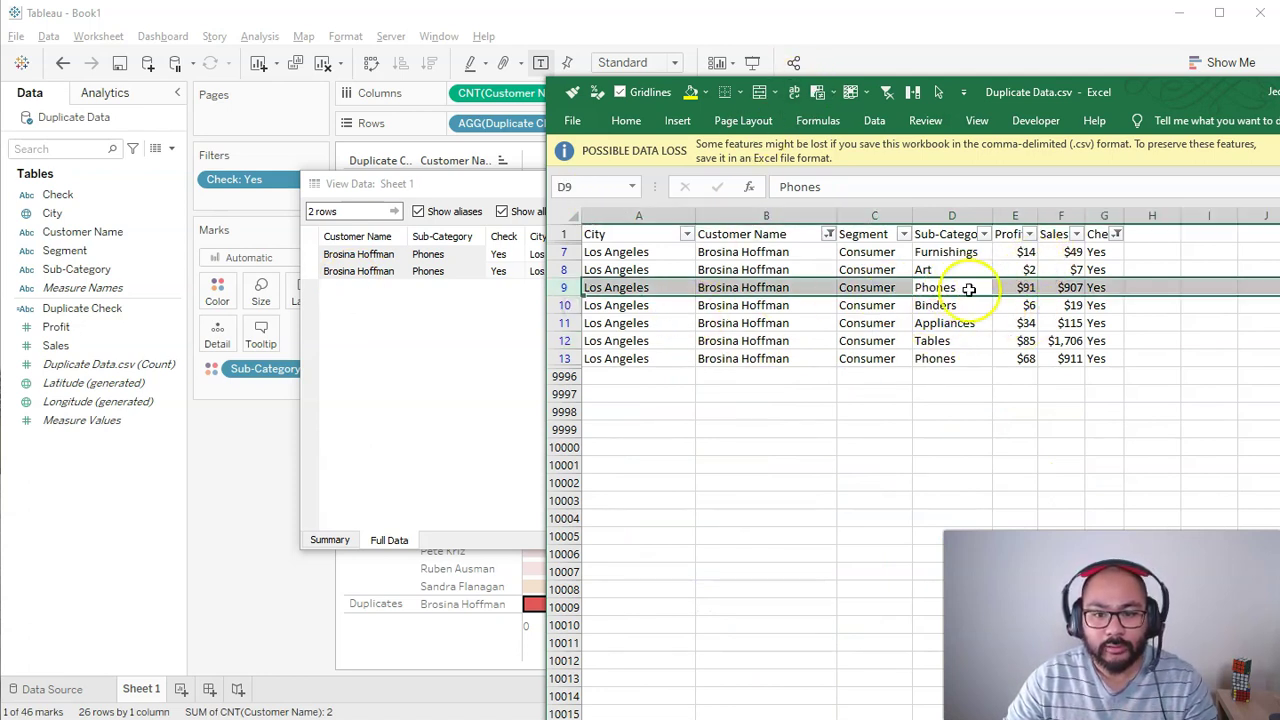
left_click(564, 358, "ctrl")
key("super")
key("super")
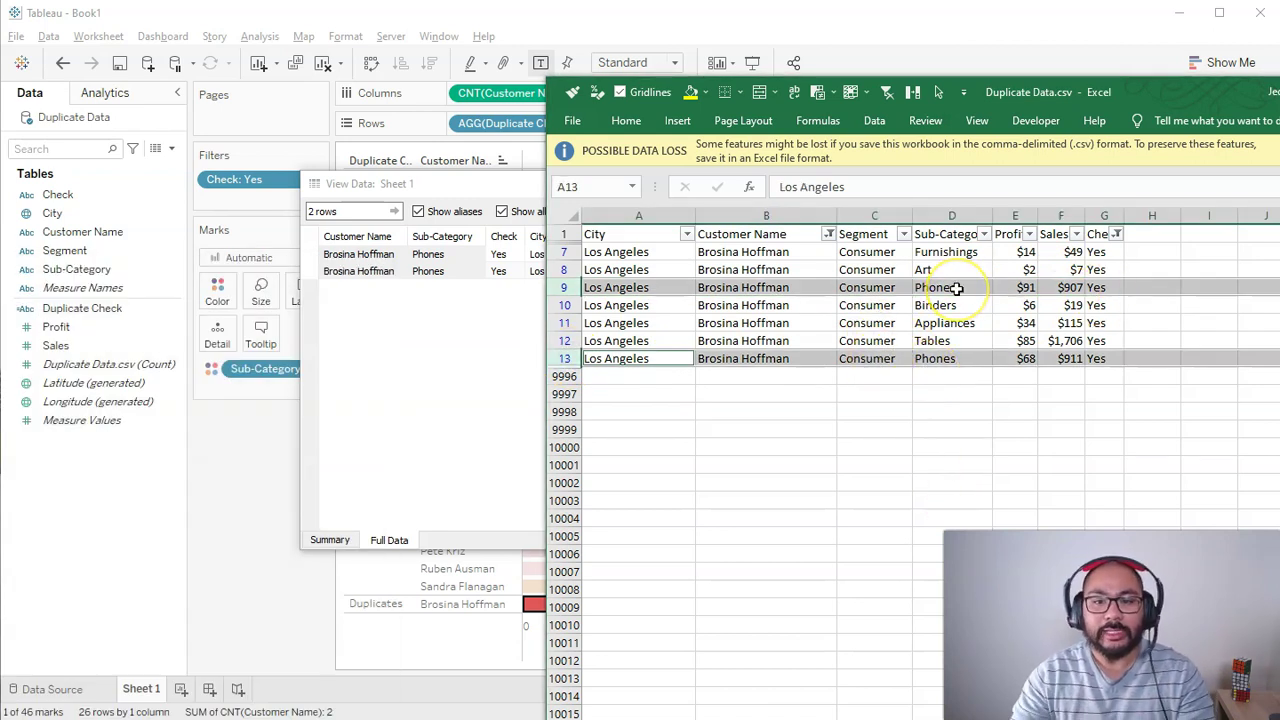
left_click_drag(1075, 98, 1279, 160)
left_click(964, 181)
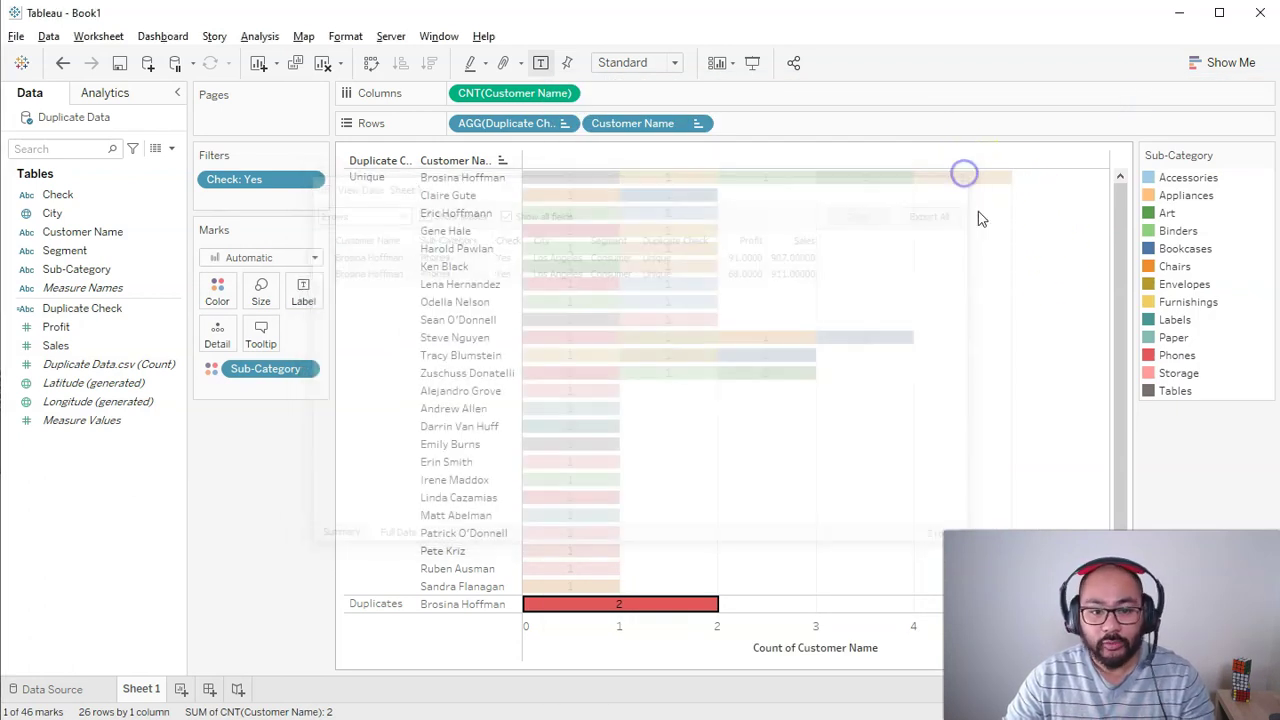
Step: Deselect the marks and add Sub-Category to Rows beside Customer Name, giving 46 rows
left_click(861, 446)
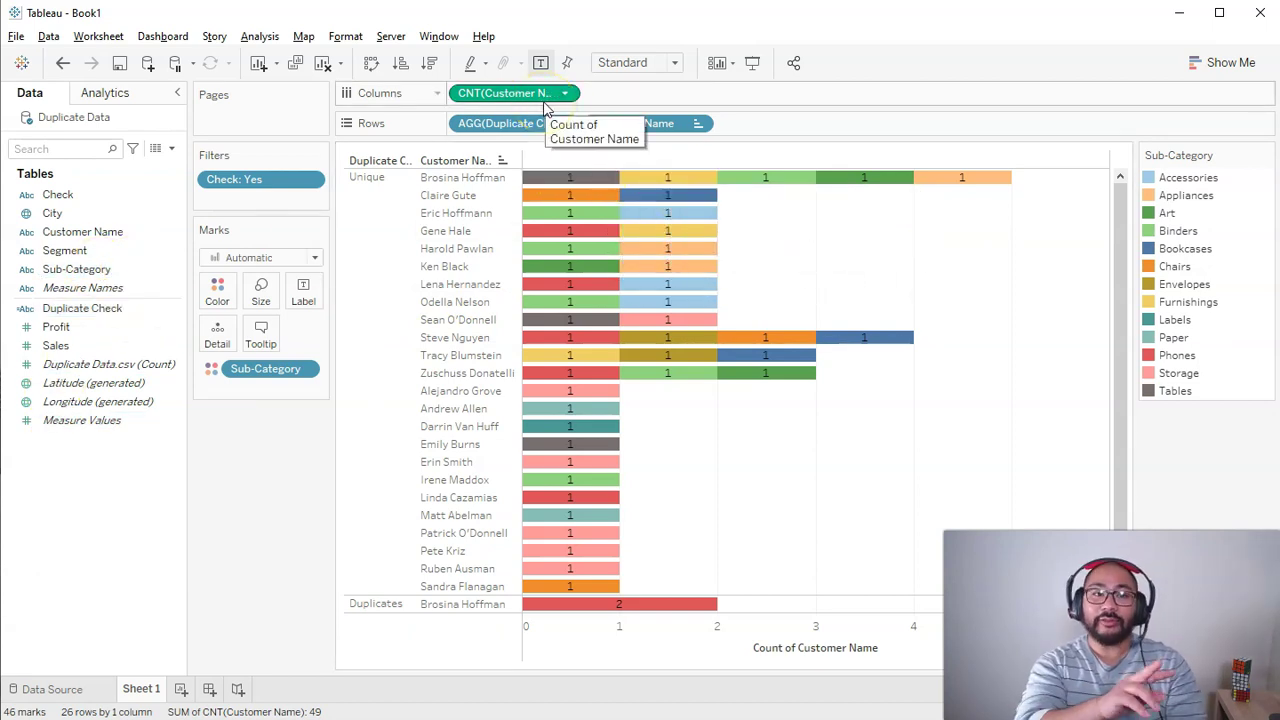
left_click(97, 308)
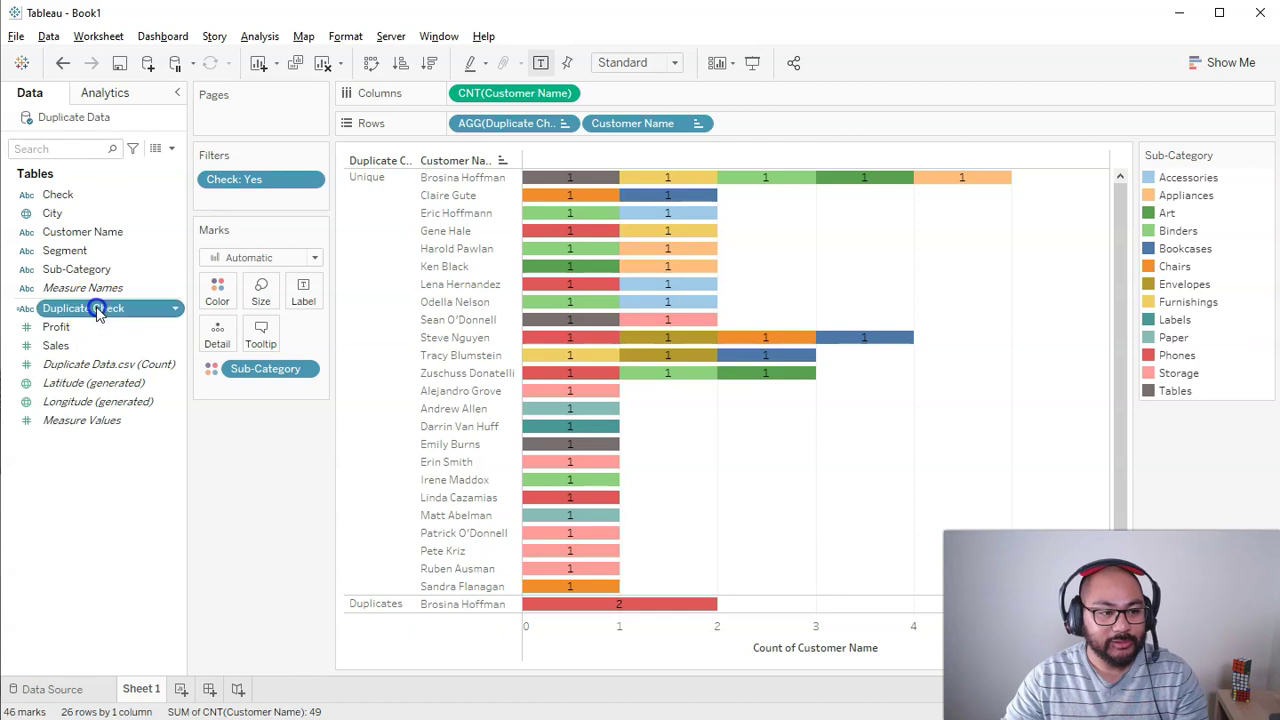
left_click_drag(84, 256, 780, 124)
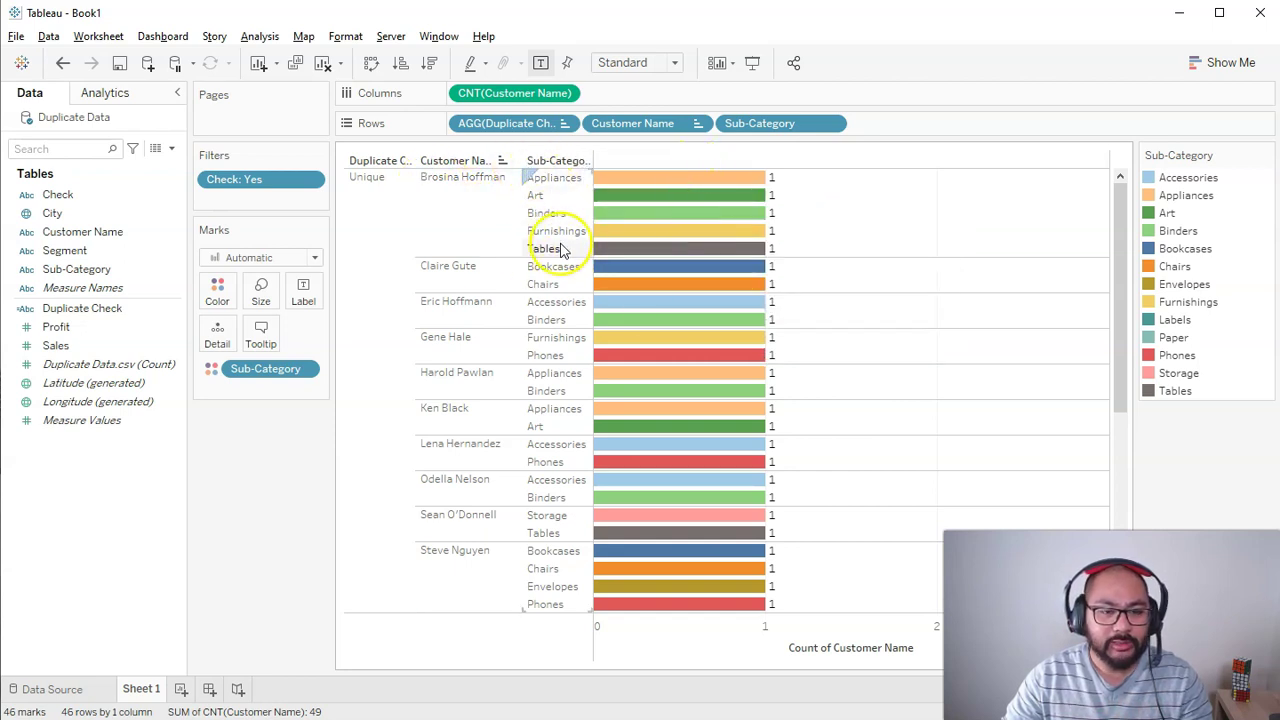
scroll(748, 445, "down", 5)
scroll(748, 450, "down", 1)
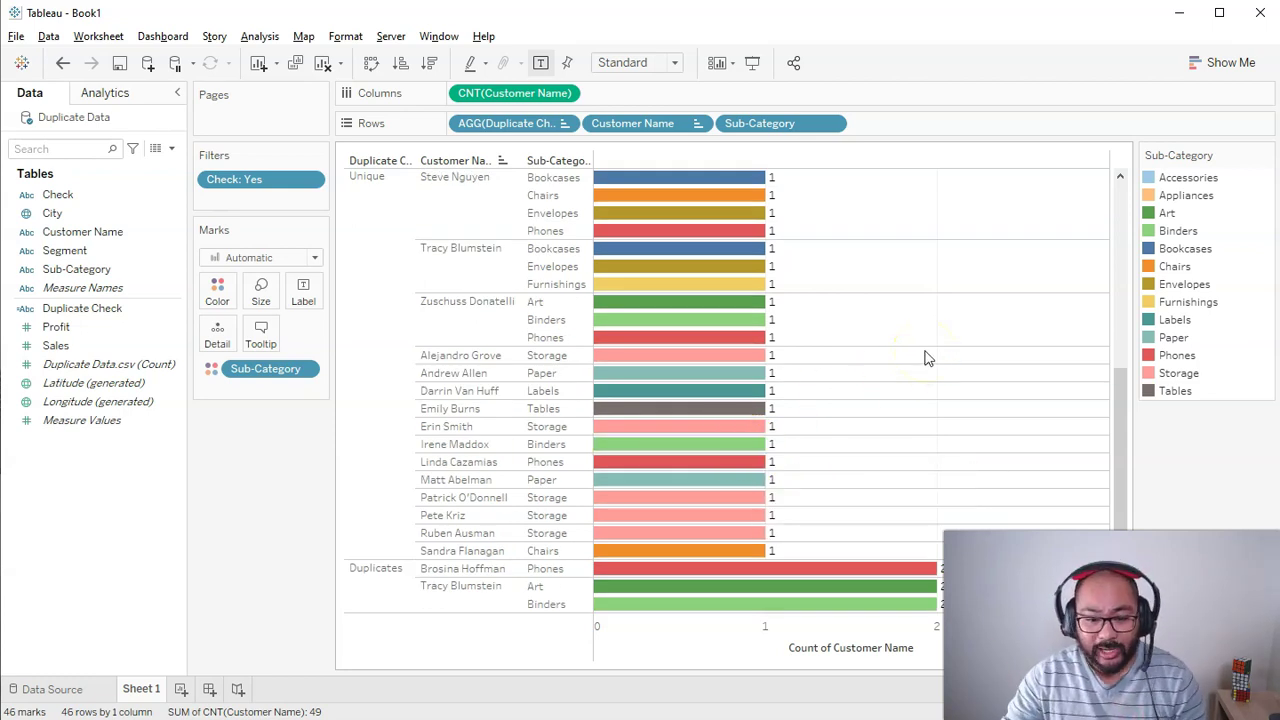
left_click(466, 572)
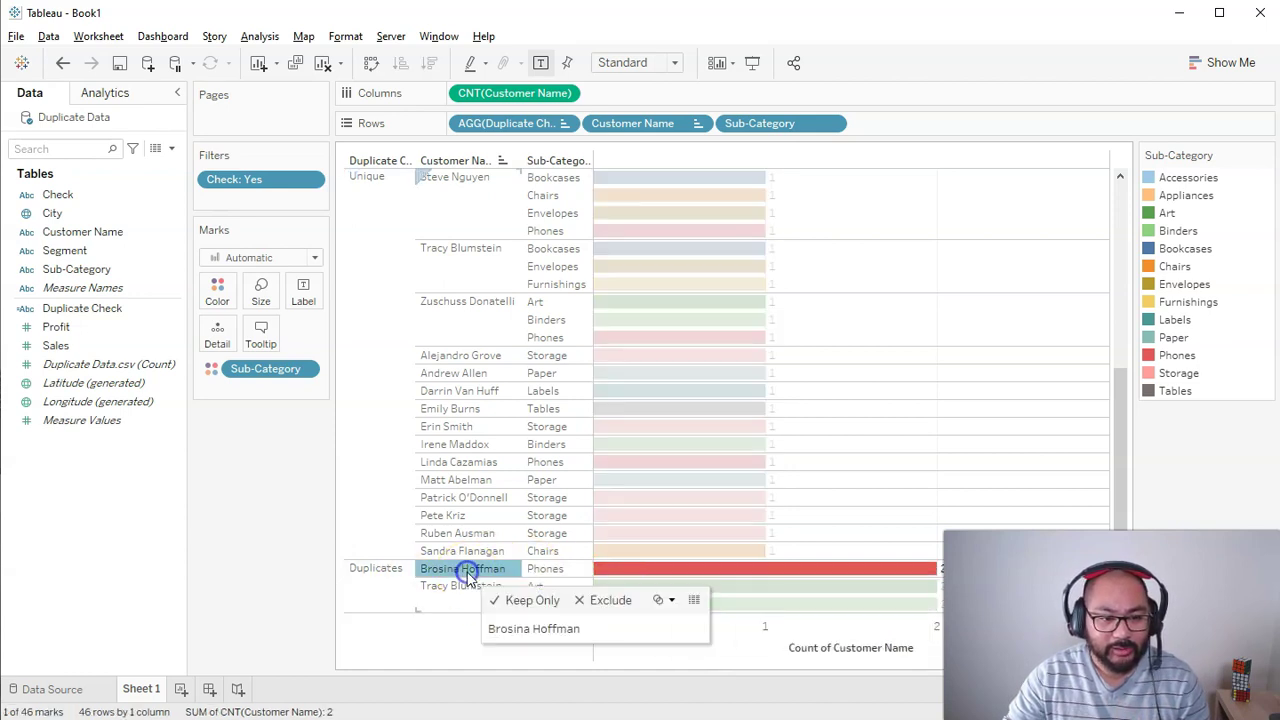
left_click(510, 600)
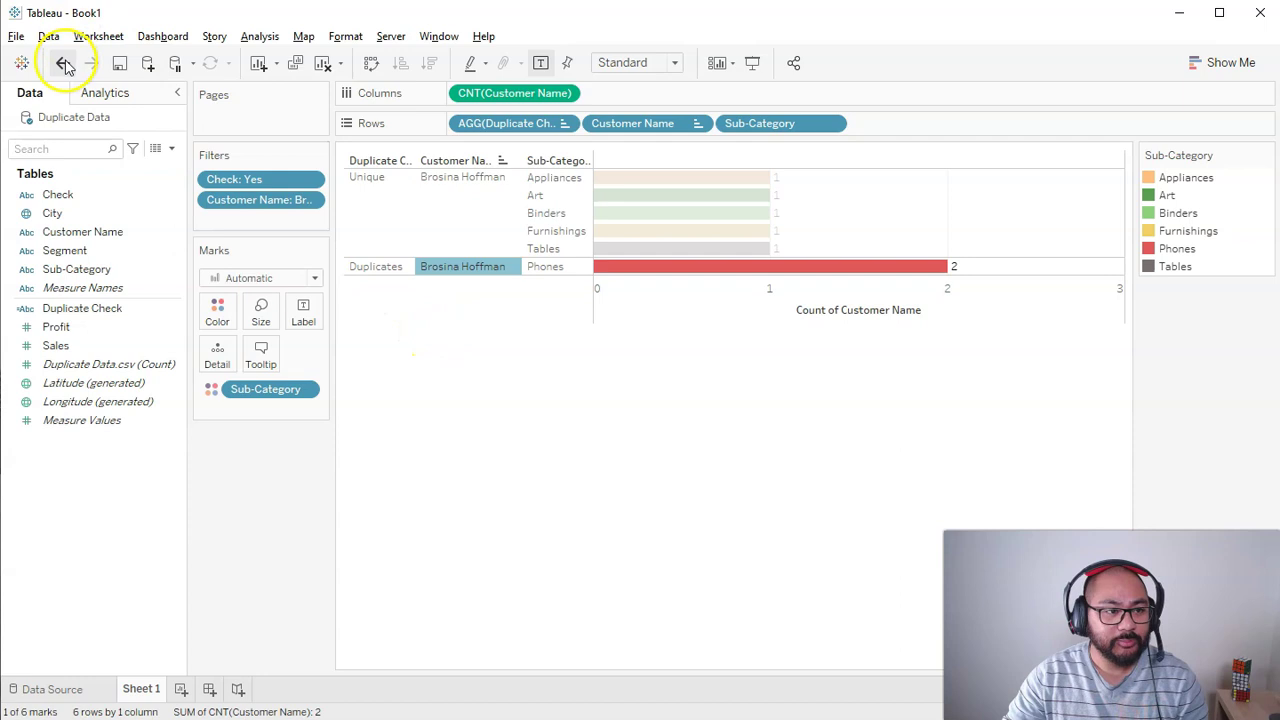
left_click(62, 62)
left_click(466, 588)
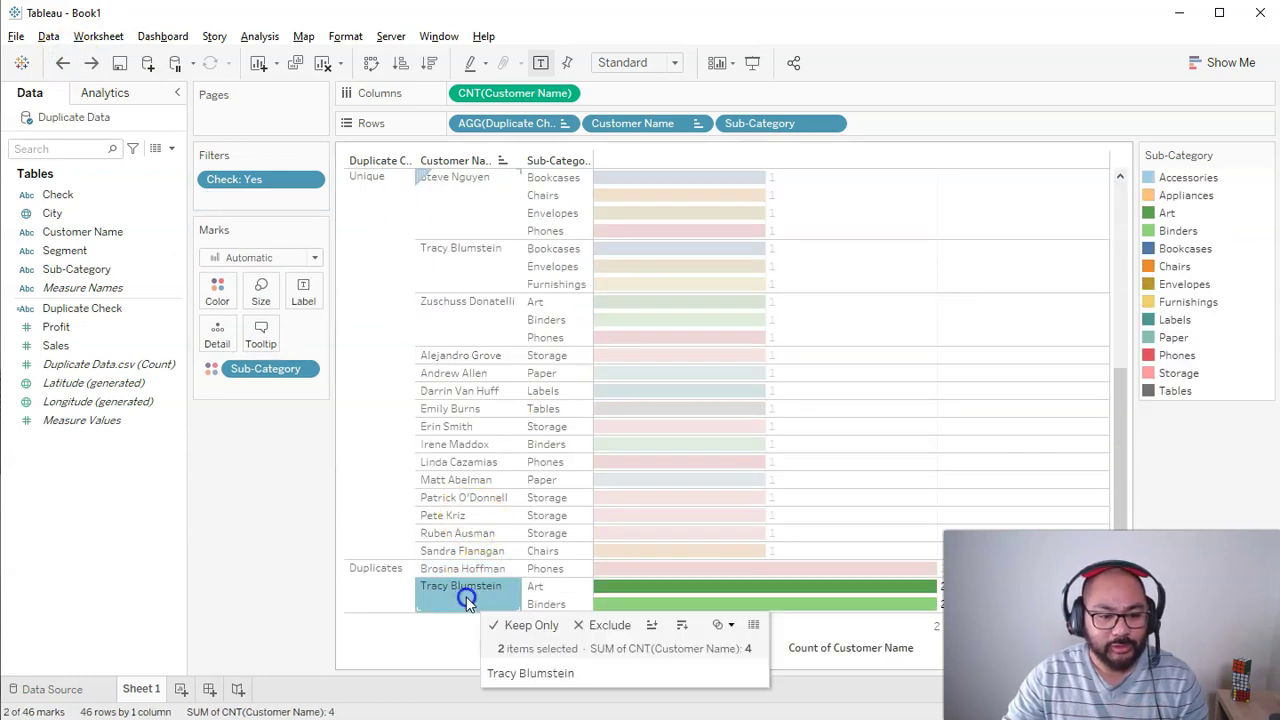
left_click(508, 618)
left_click(1020, 229)
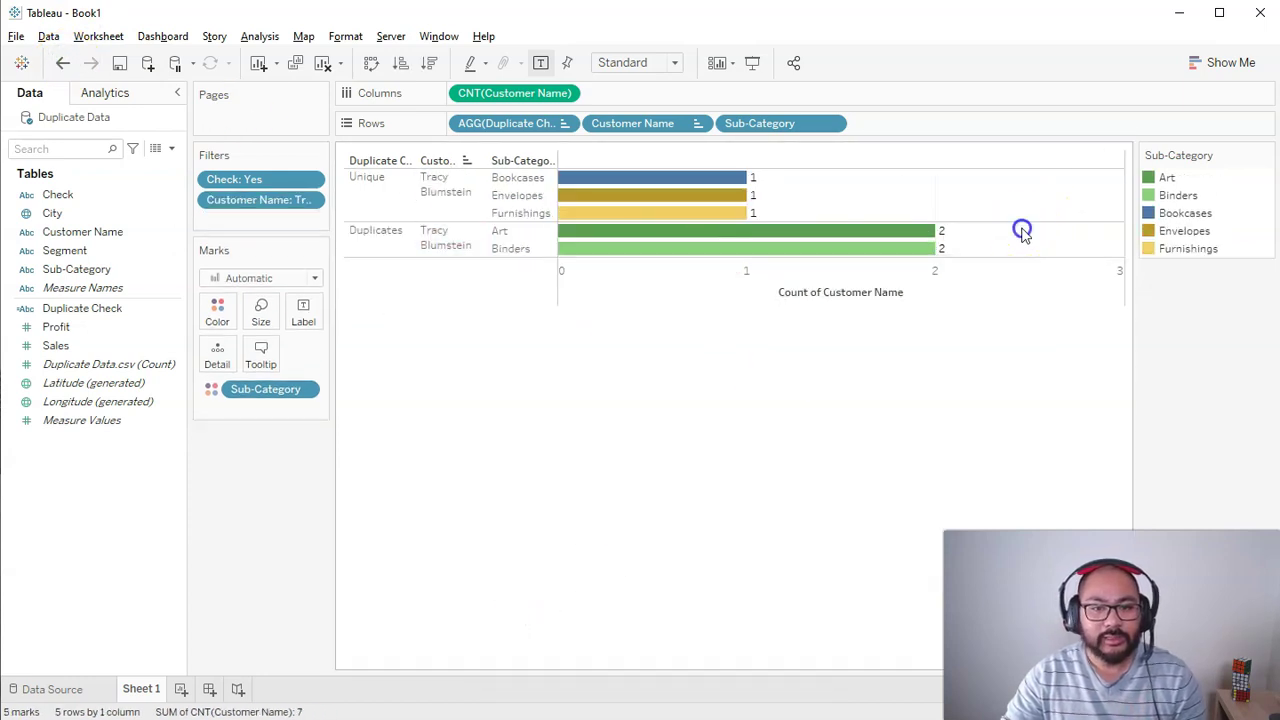
left_click_drag(866, 231, 860, 237)
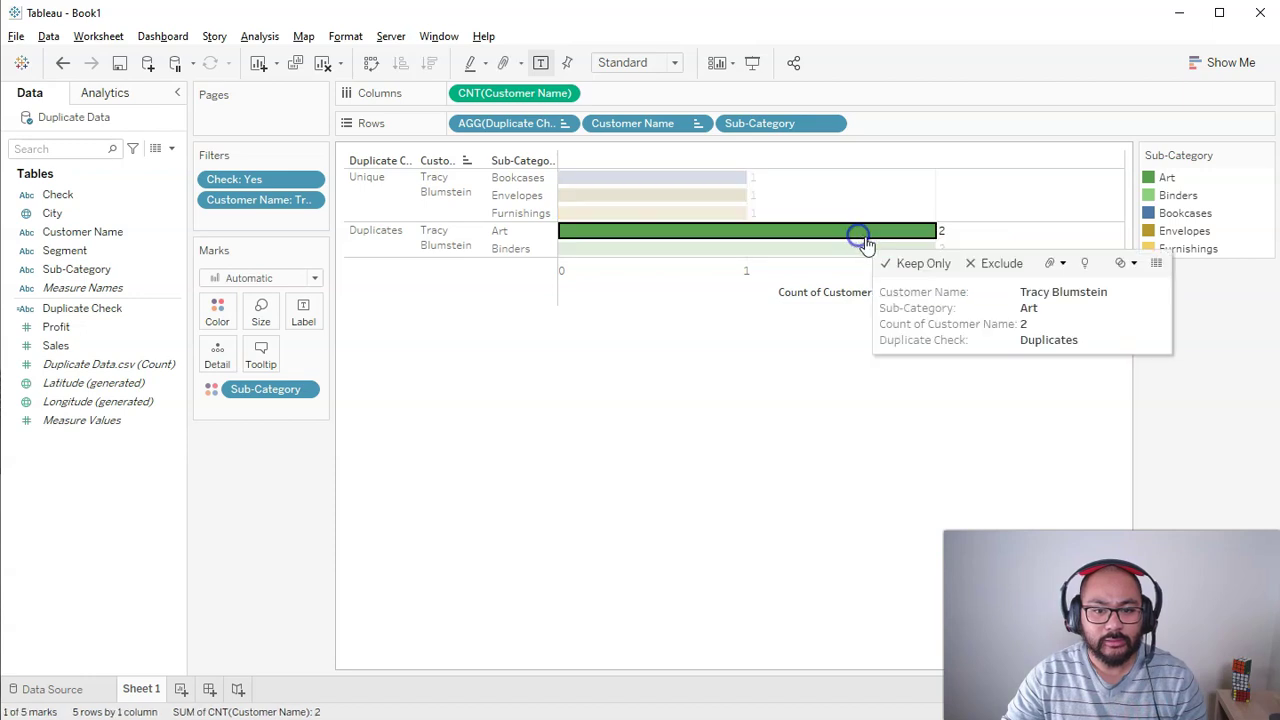
left_click(1147, 268)
left_click(390, 539)
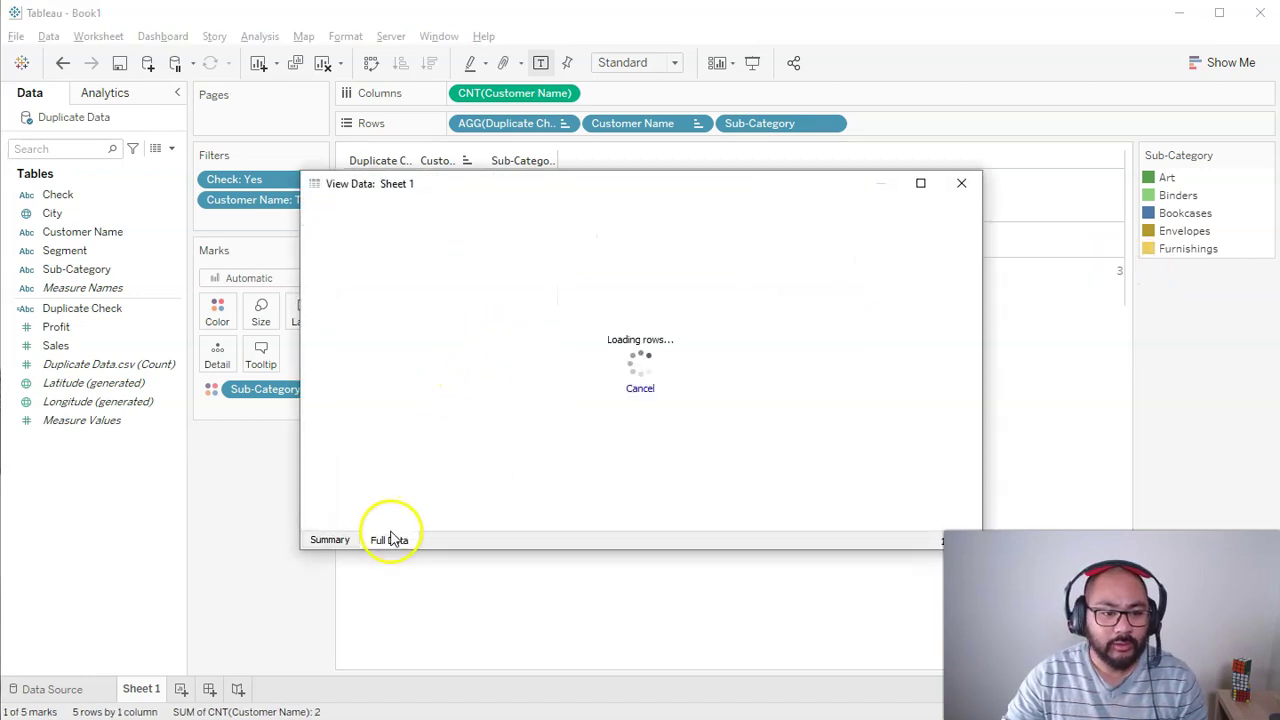
left_click(962, 186)
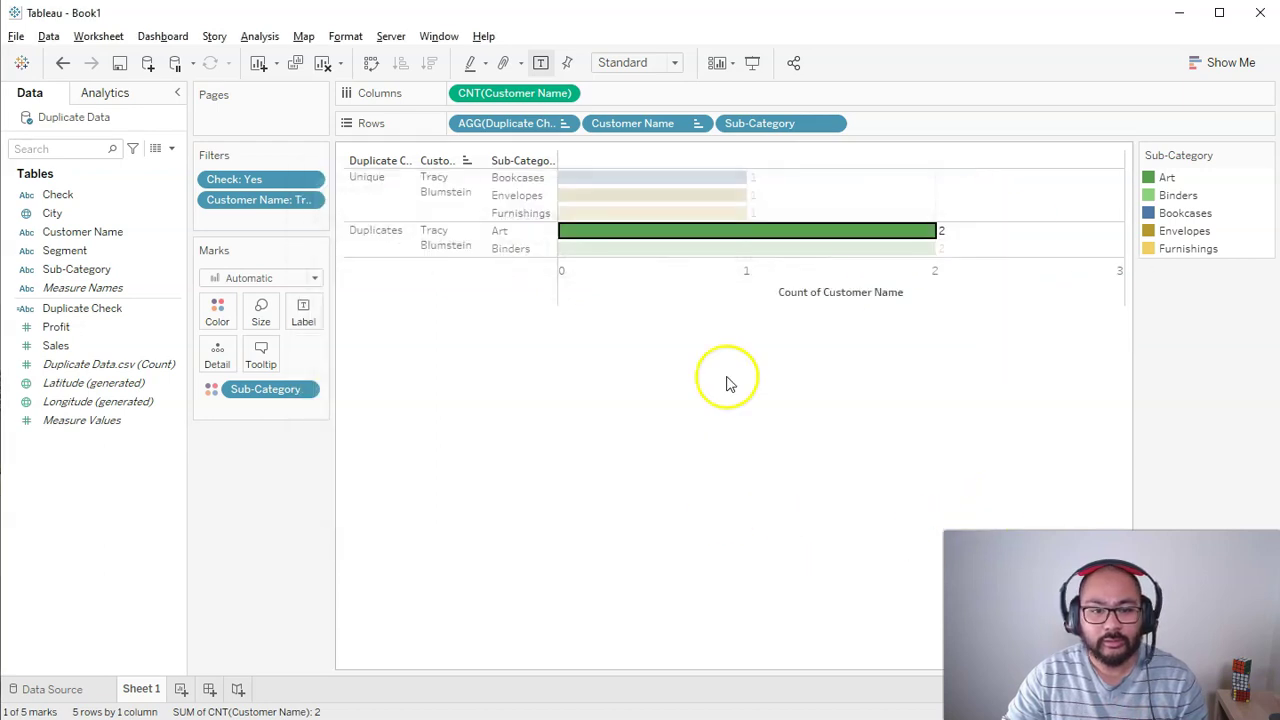
left_click(762, 250)
mouse_move(980, 249)
left_click(1049, 249)
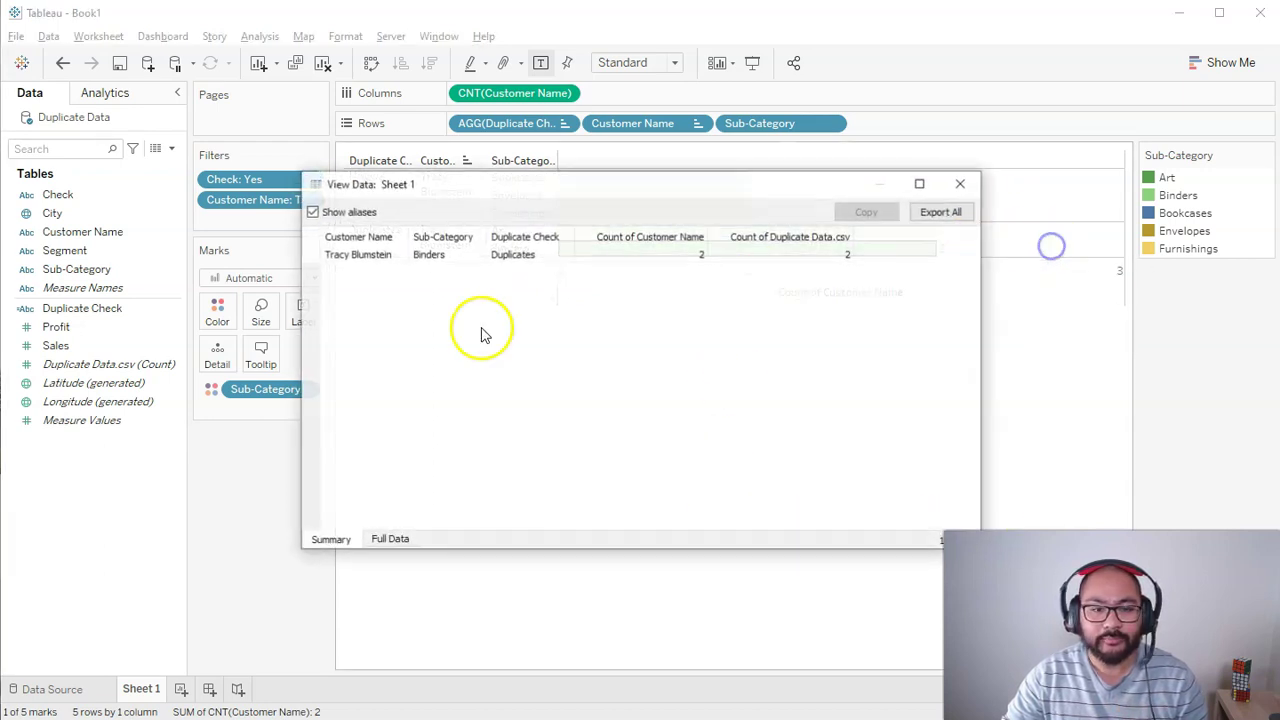
left_click(389, 539)
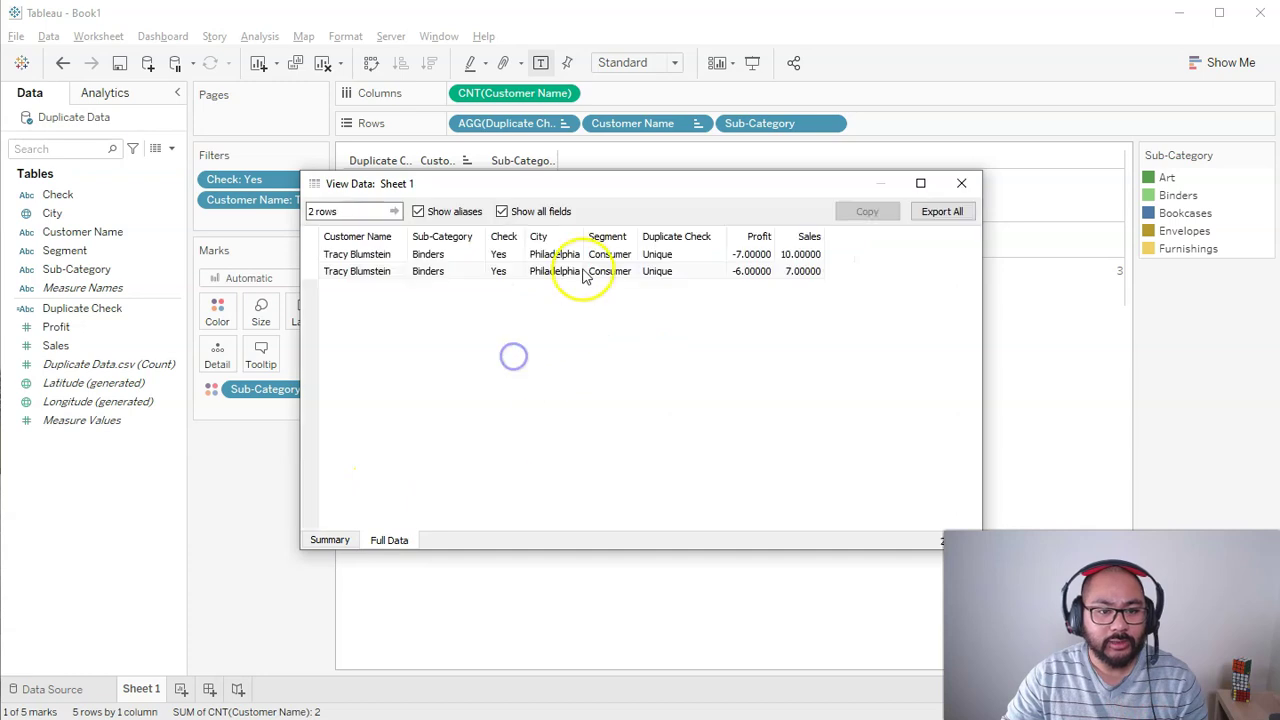
left_click(961, 183)
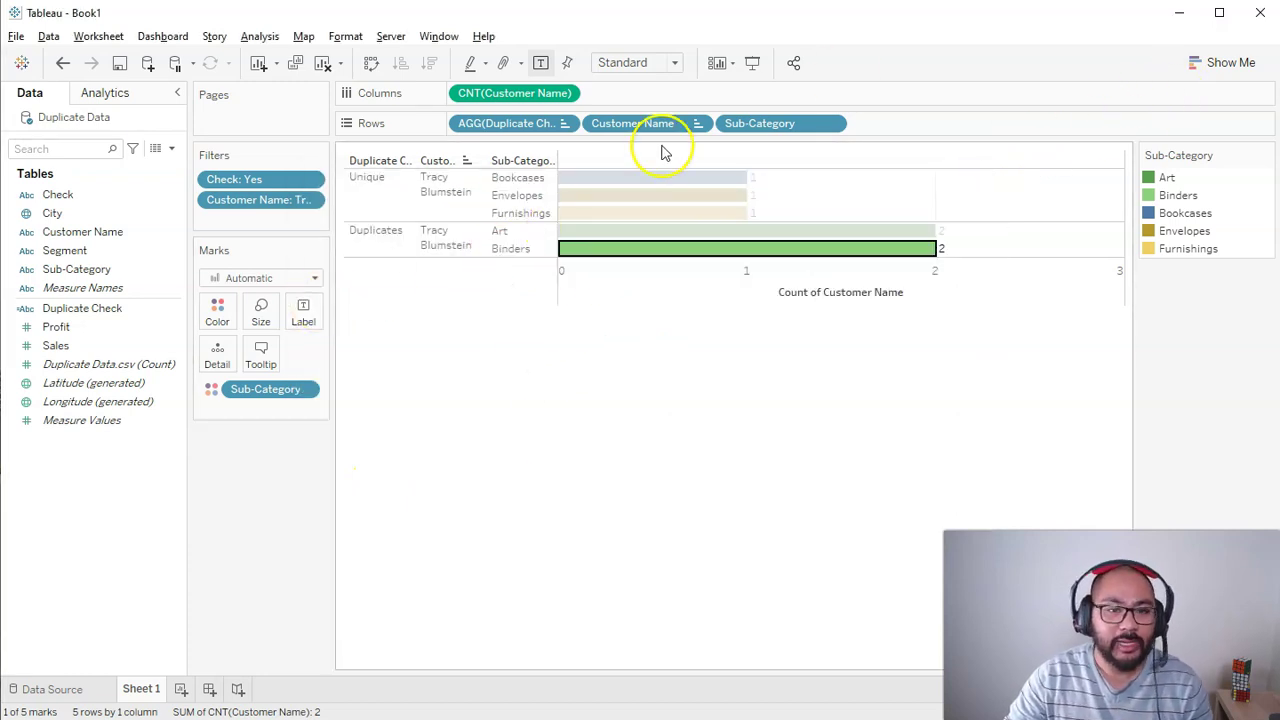
left_click(62, 62)
scroll(563, 457, "down", 5)
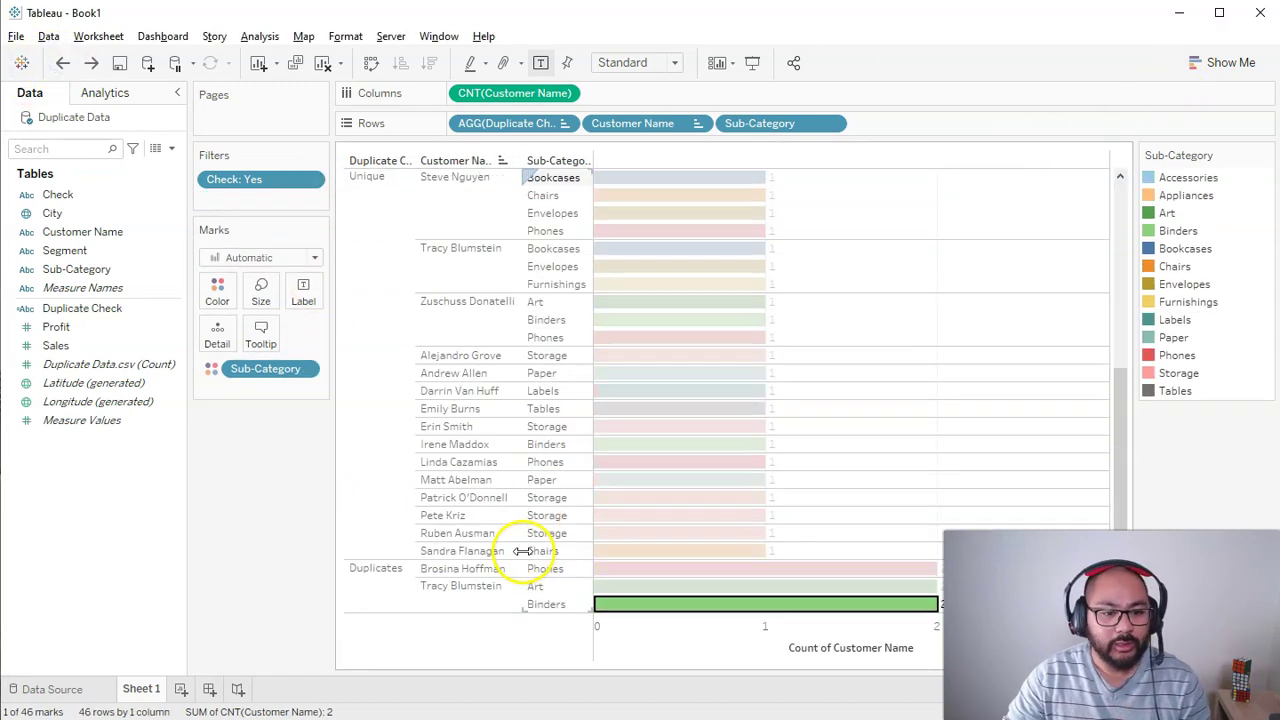
left_click(470, 570)
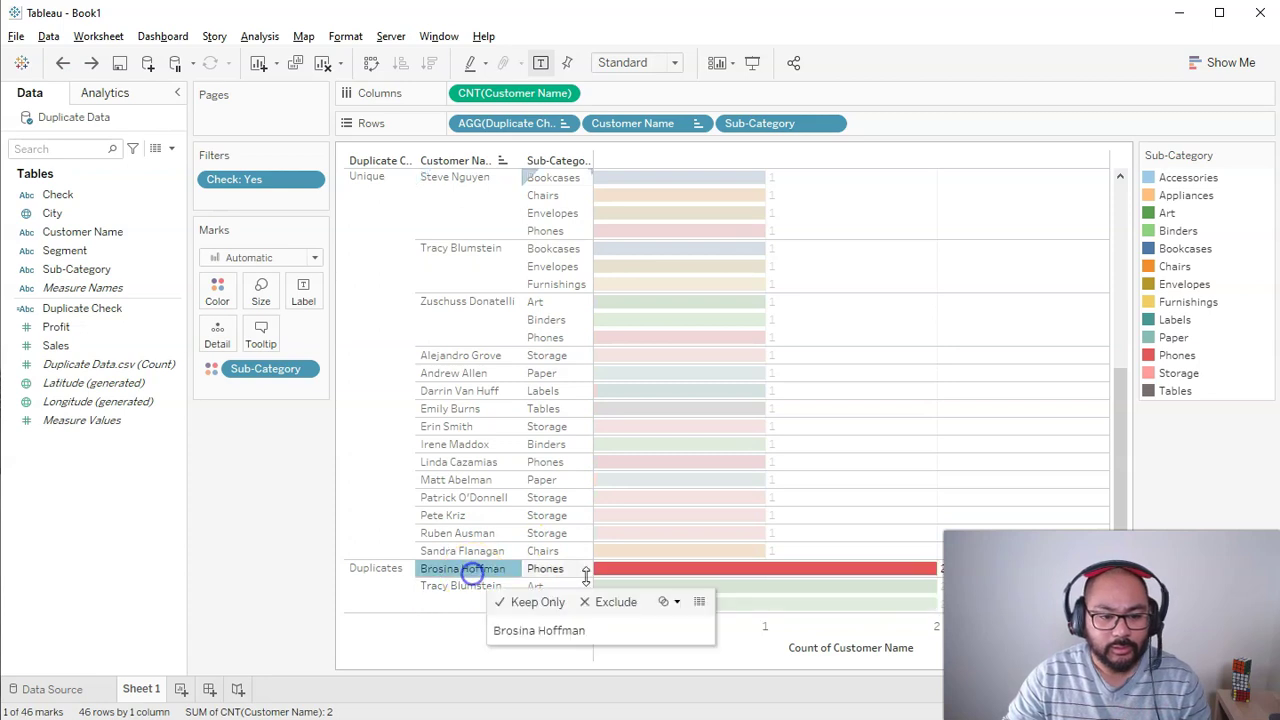
left_click(745, 570)
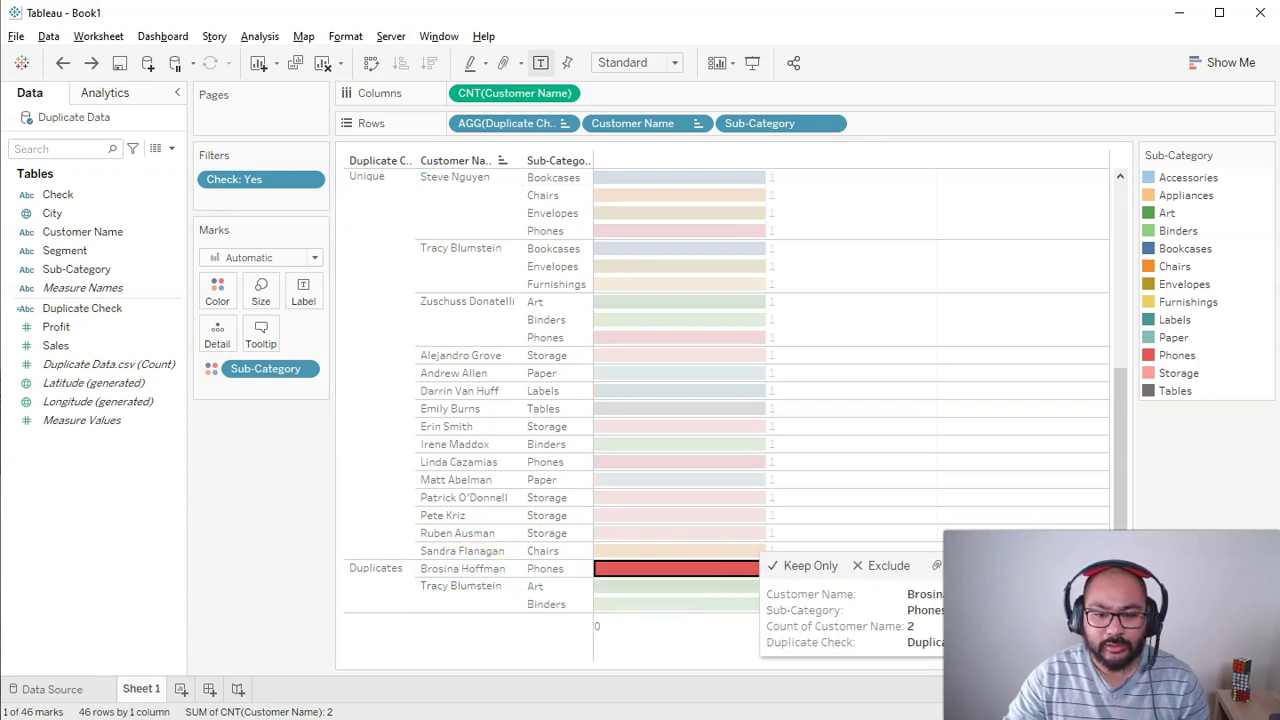
left_click(937, 565)
left_click(392, 538)
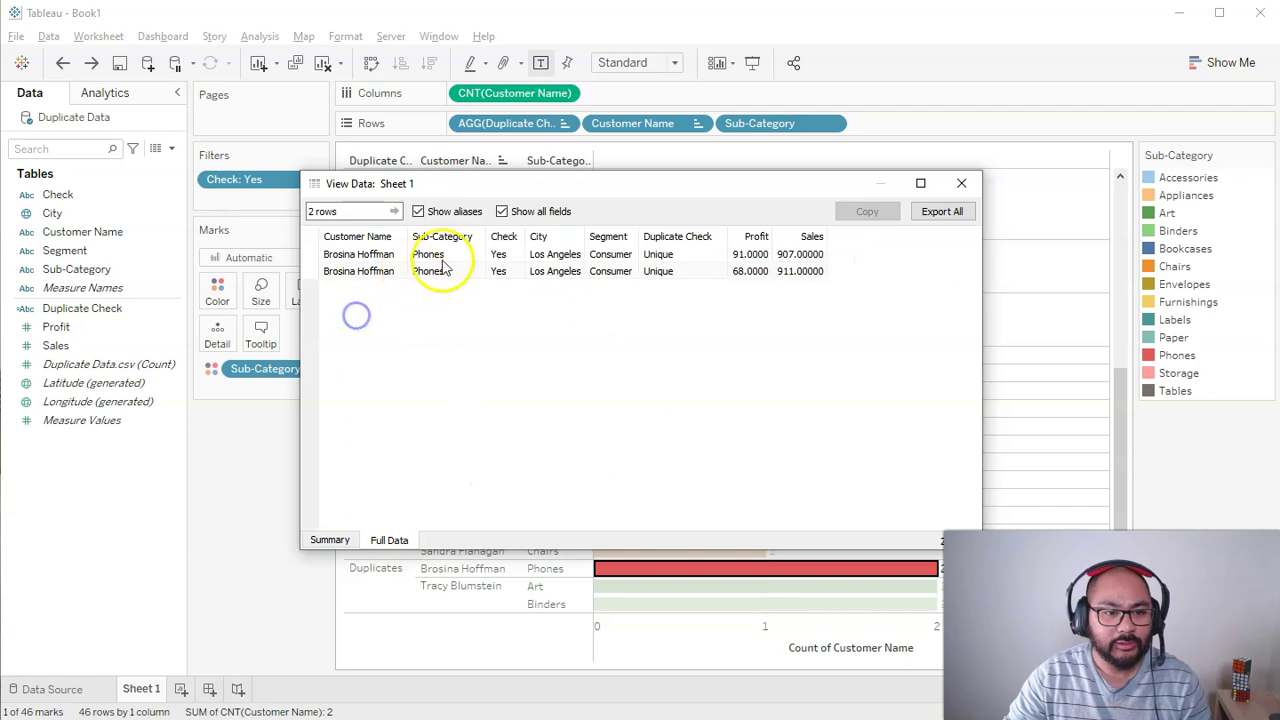
left_click(961, 183)
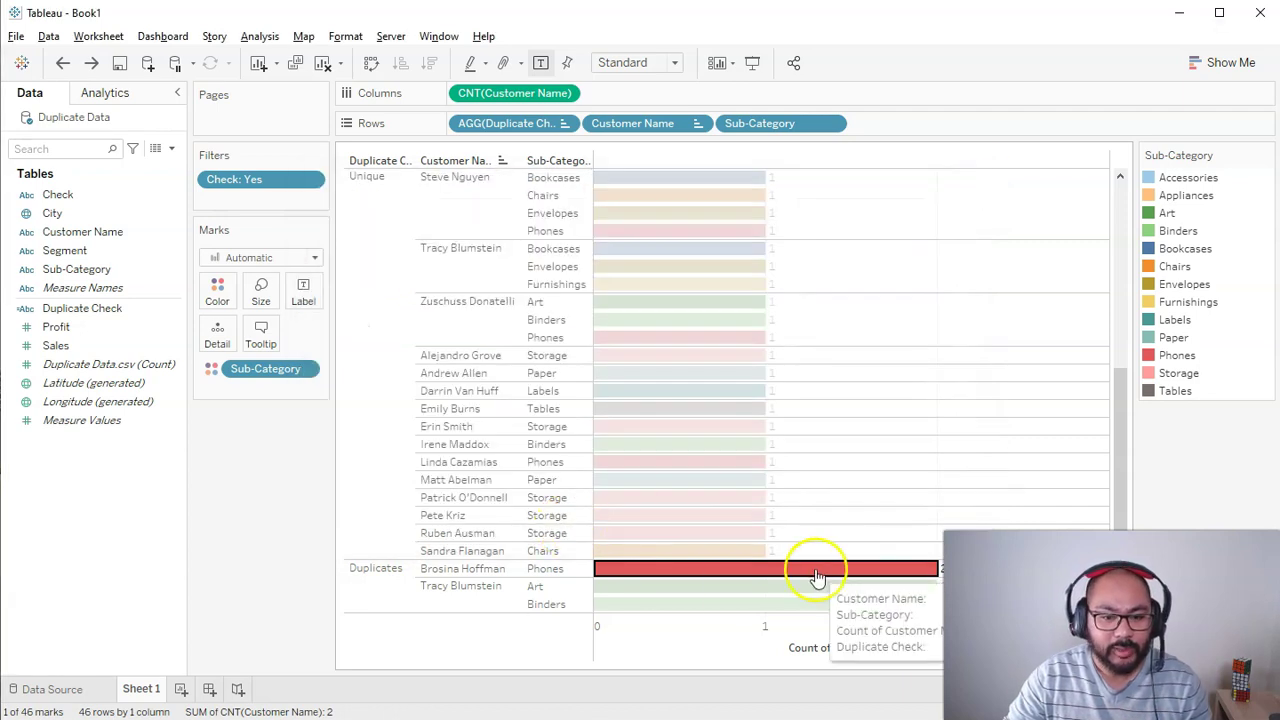
left_click(818, 578)
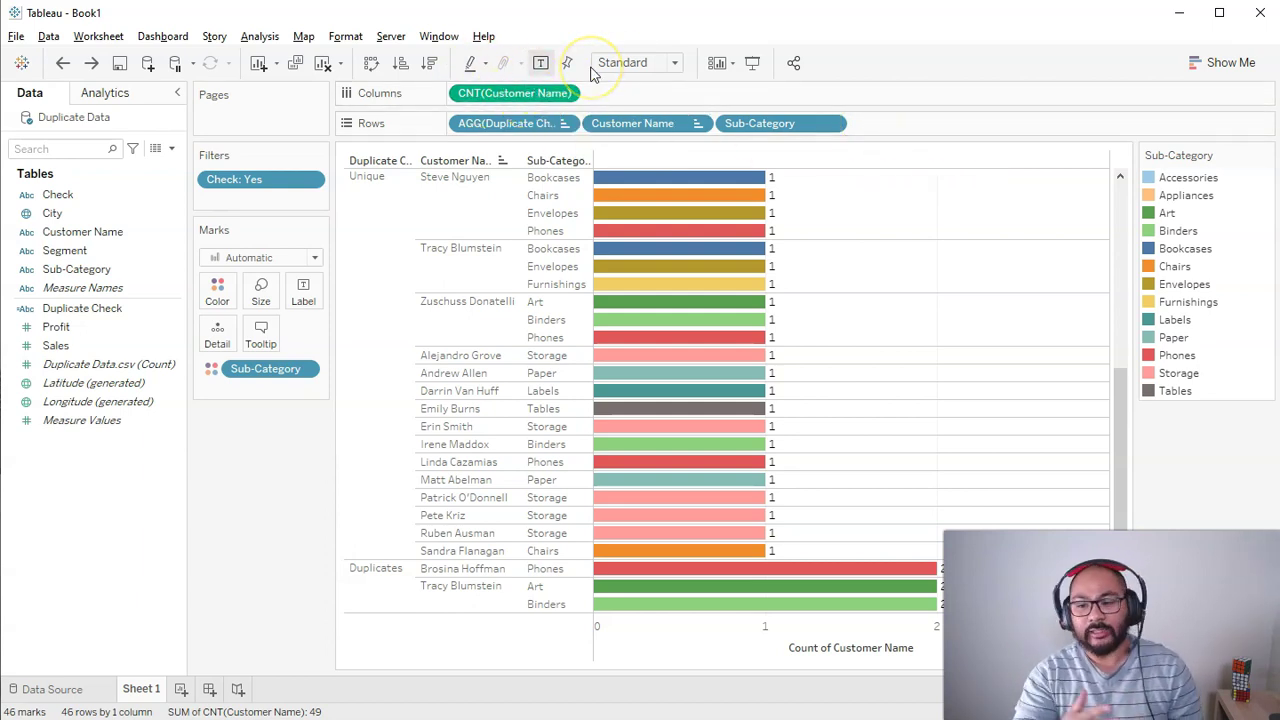
Step: Drop the Check: Yes filter so Sheet 1 covers all 6002 customer–Sub-Category rows
left_click(832, 310)
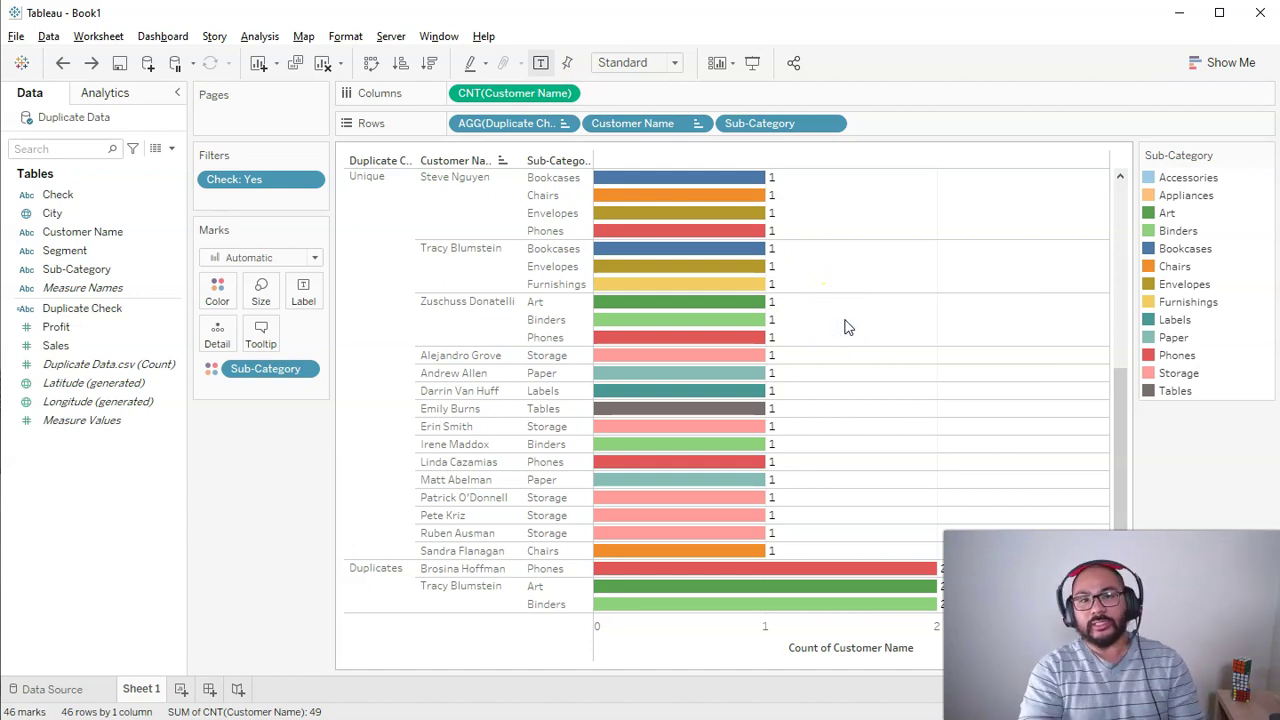
mouse_move(265, 369)
left_mouse_down()
mouse_move(282, 178)
mouse_move(247, 161)
left_mouse_up()
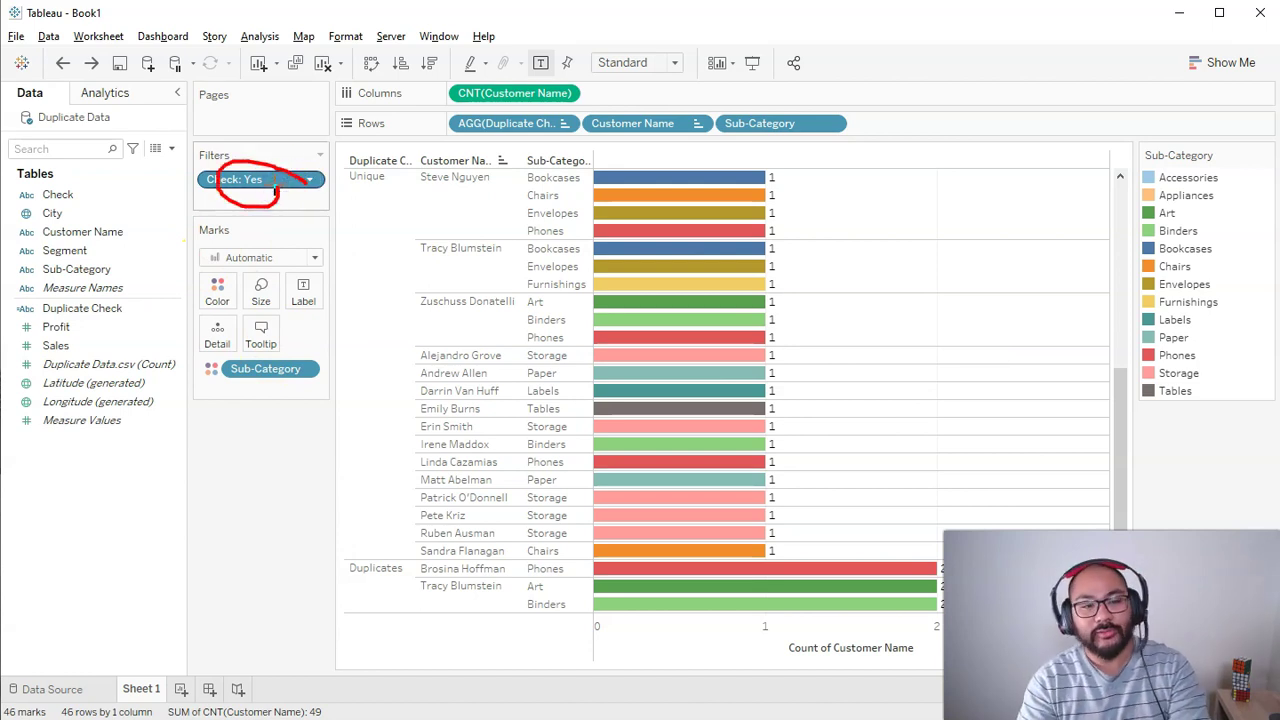
left_click_drag(276, 190, 270, 450)
left_click_drag(1119, 195, 1120, 192)
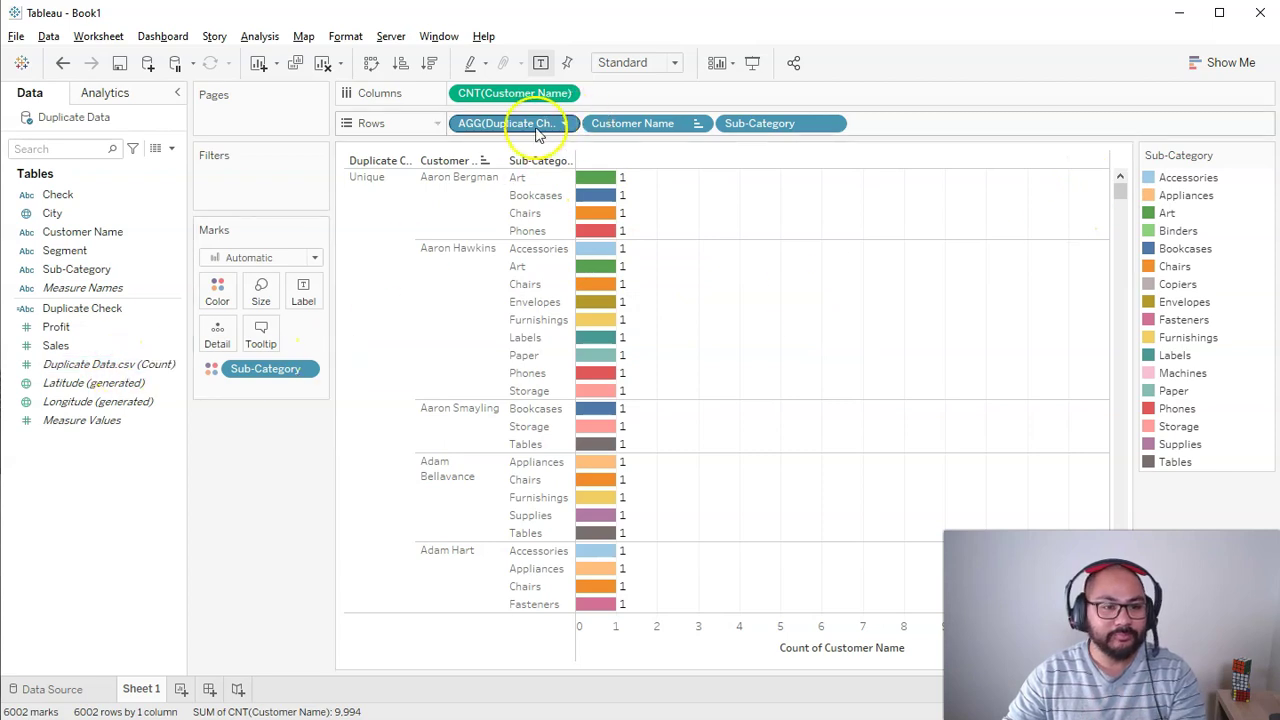
left_click(60, 345)
Step: Put Duplicate Check on Color; Duplicates pairs show counts of 2 to 4 rows
left_click(86, 308)
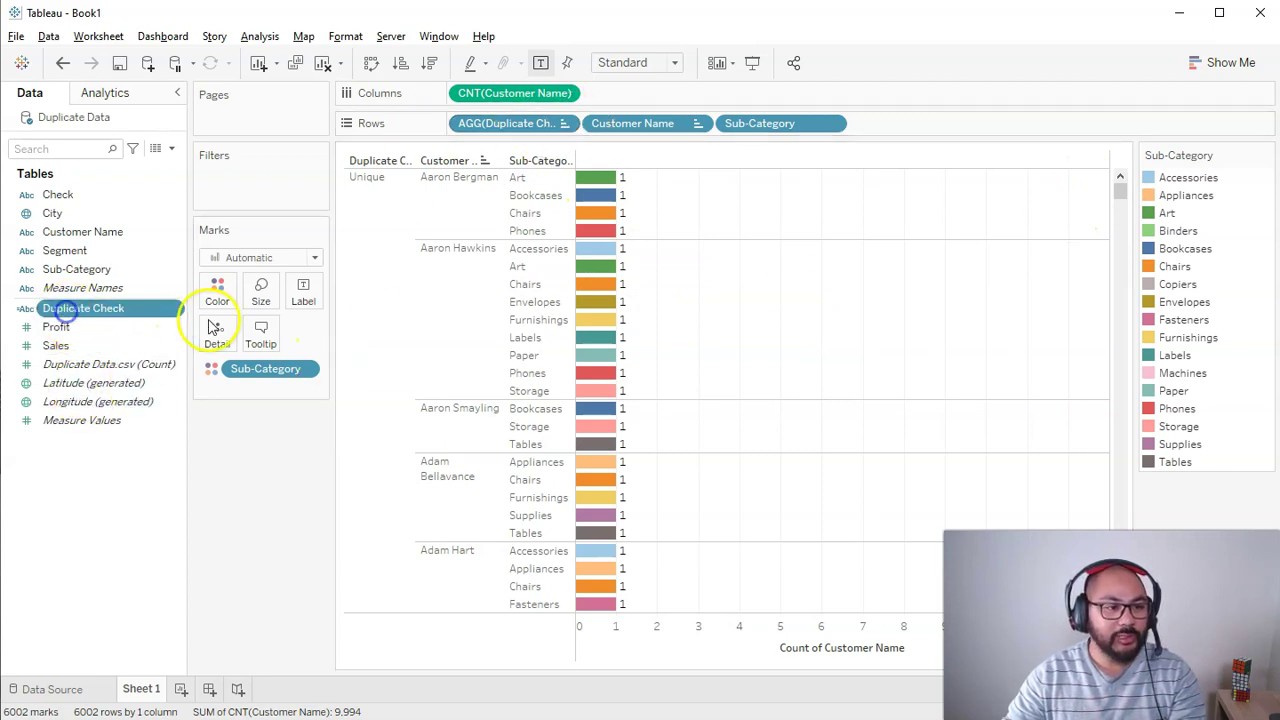
left_click_drag(80, 312, 217, 290)
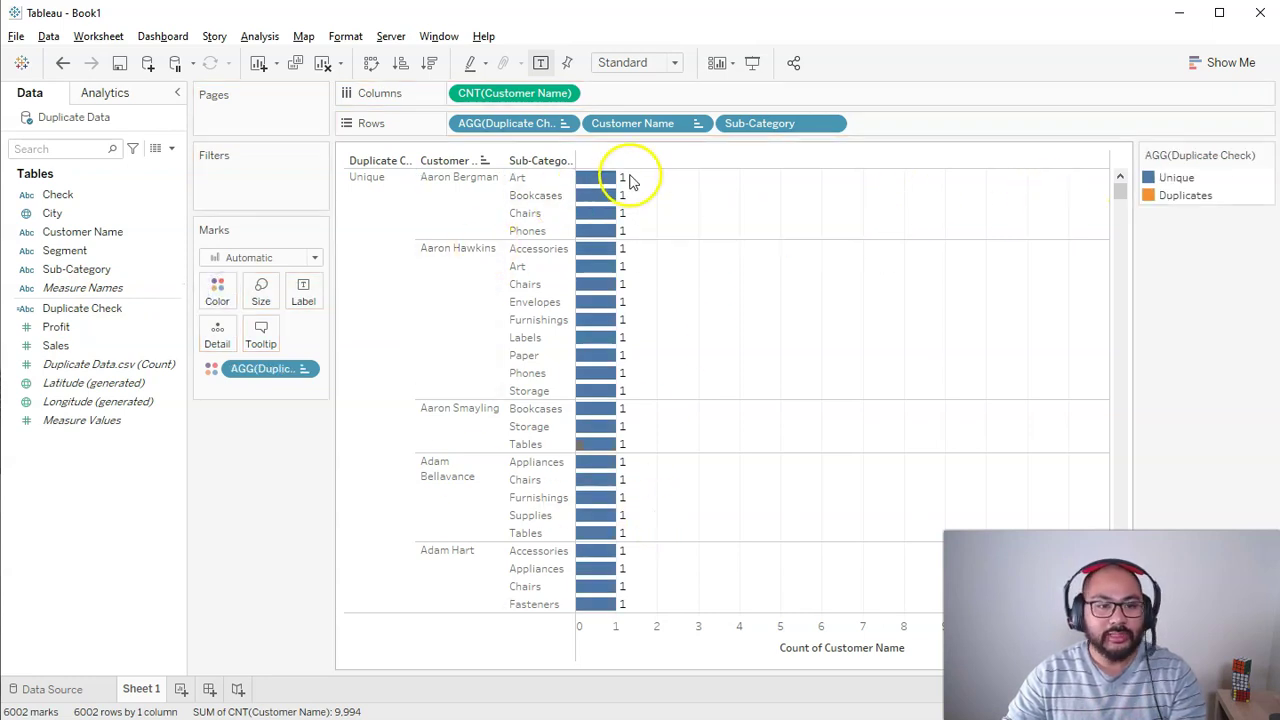
left_click_drag(1117, 185, 1118, 205)
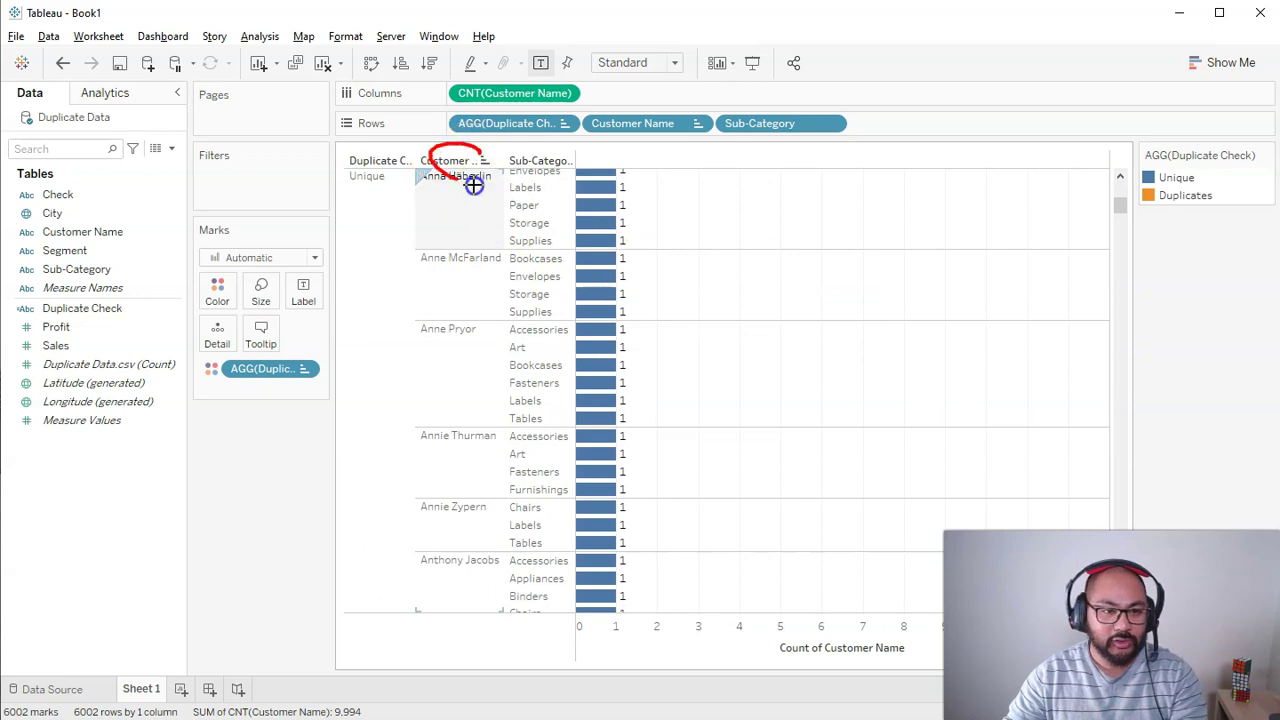
left_click_drag(1117, 206, 1108, 476)
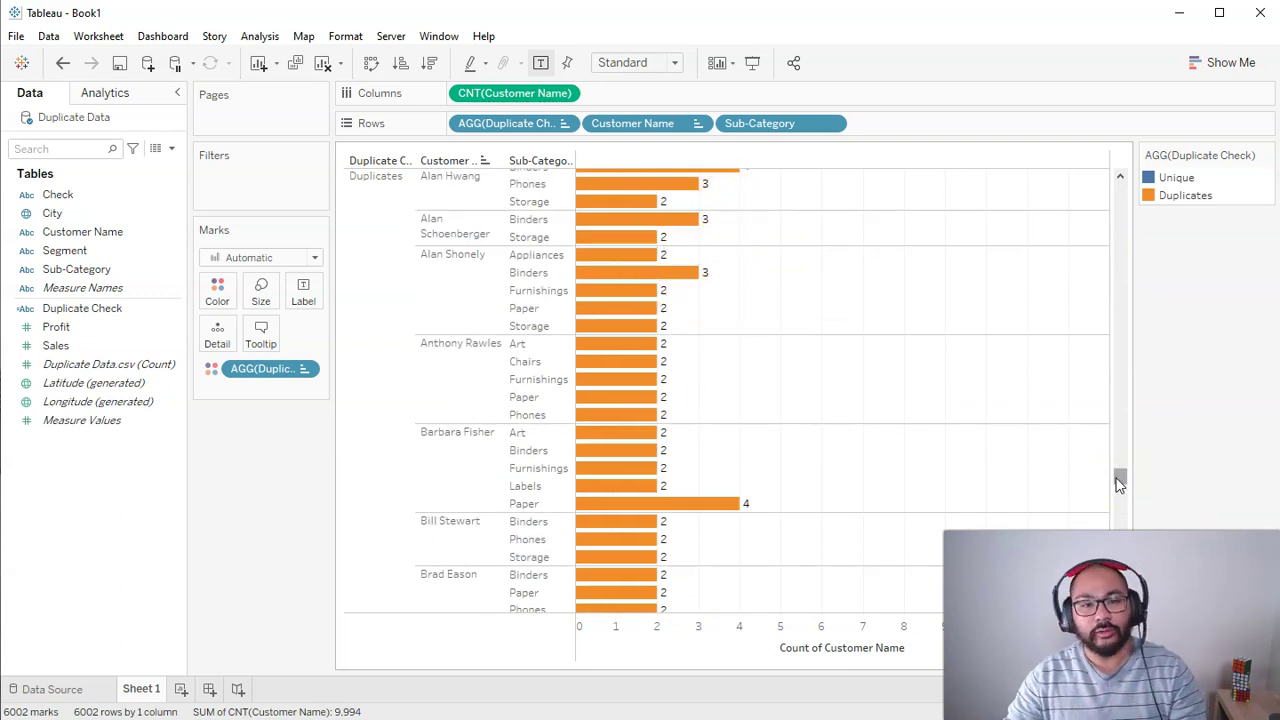
left_click_drag(1120, 480, 1120, 467)
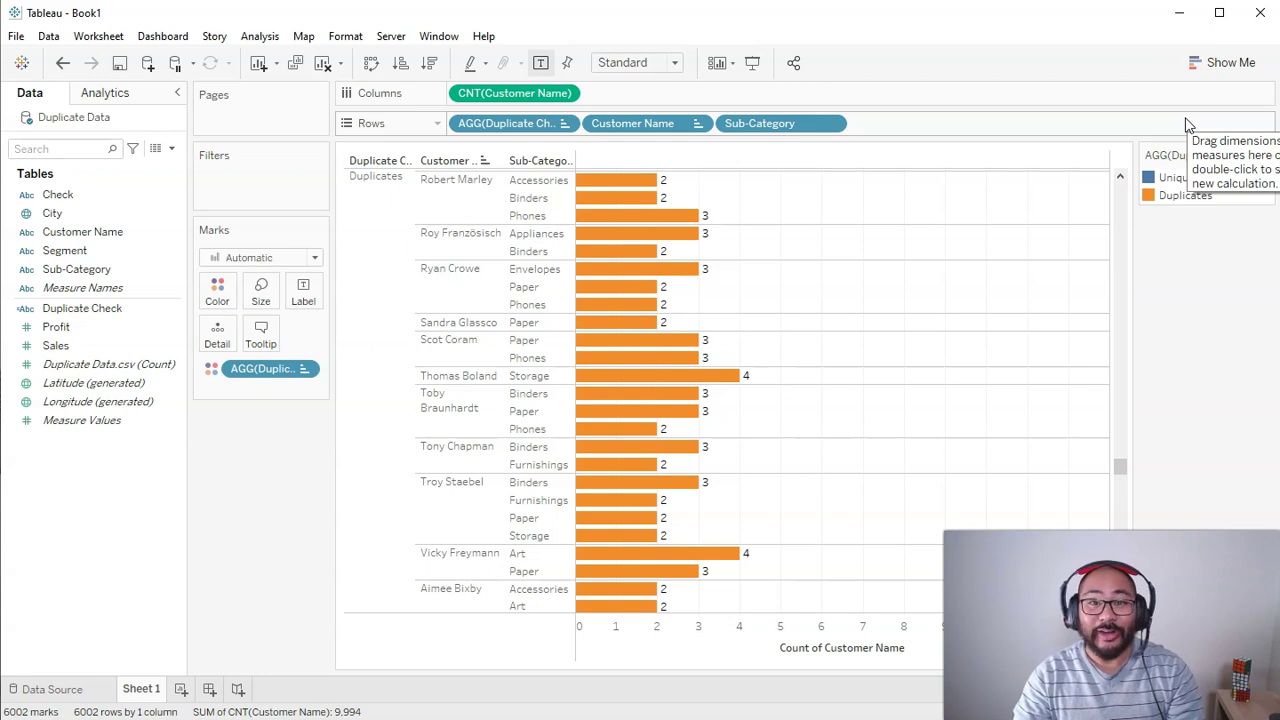
Step: Create Sheet 2 and filter it to a Duplicate Data.csv count of at least 2
left_click(181, 690)
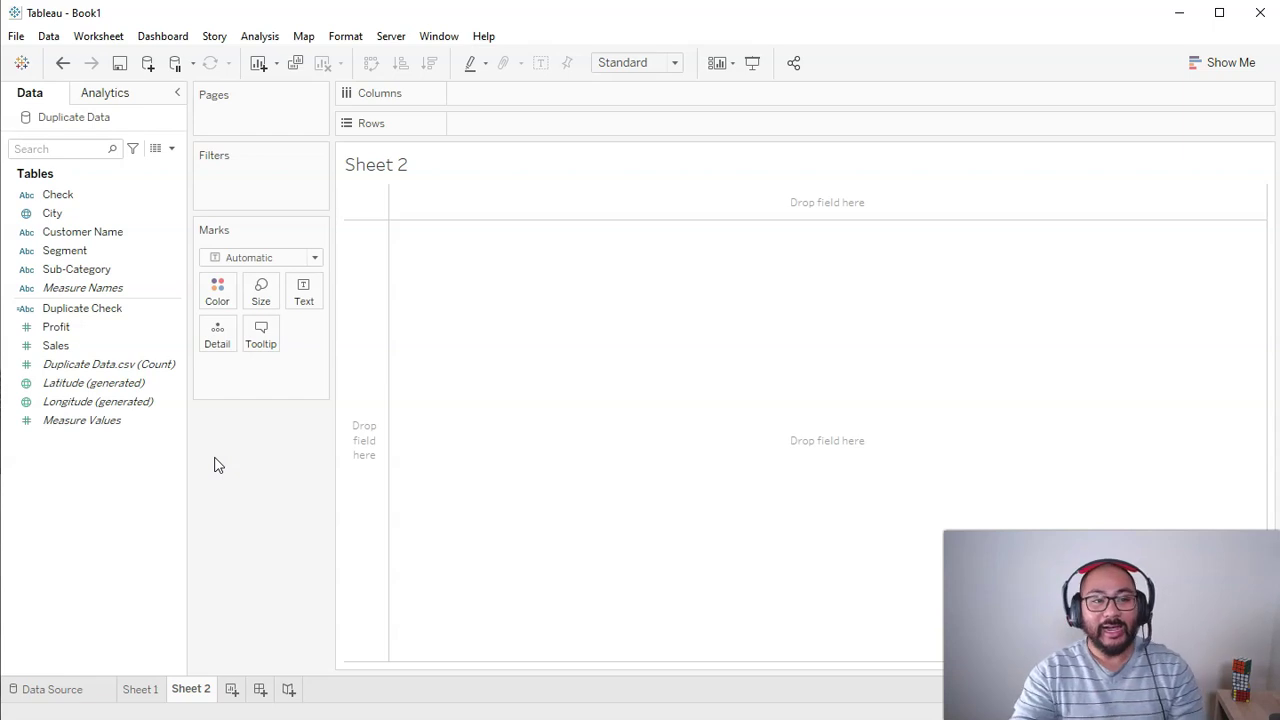
left_click(100, 383)
left_click(88, 364)
left_click(150, 345, "ctrl")
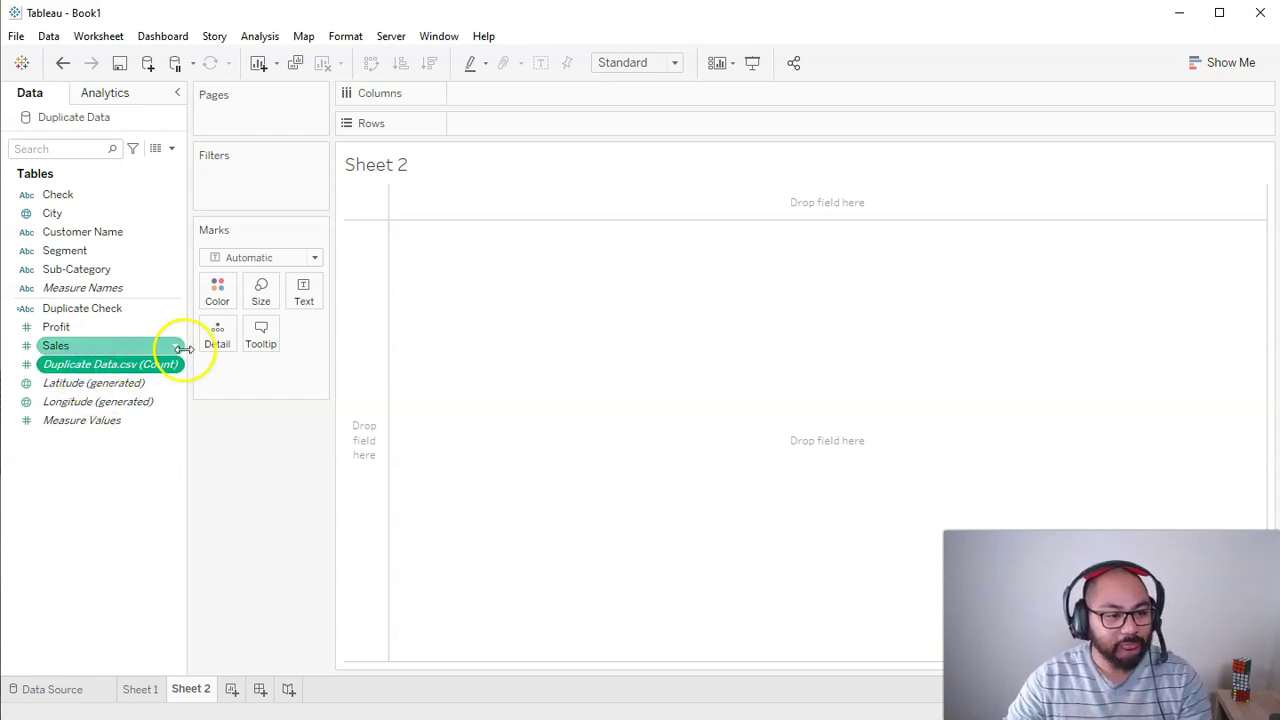
left_click_drag(183, 348, 209, 343)
left_click(129, 363)
left_click_drag(103, 363, 273, 175)
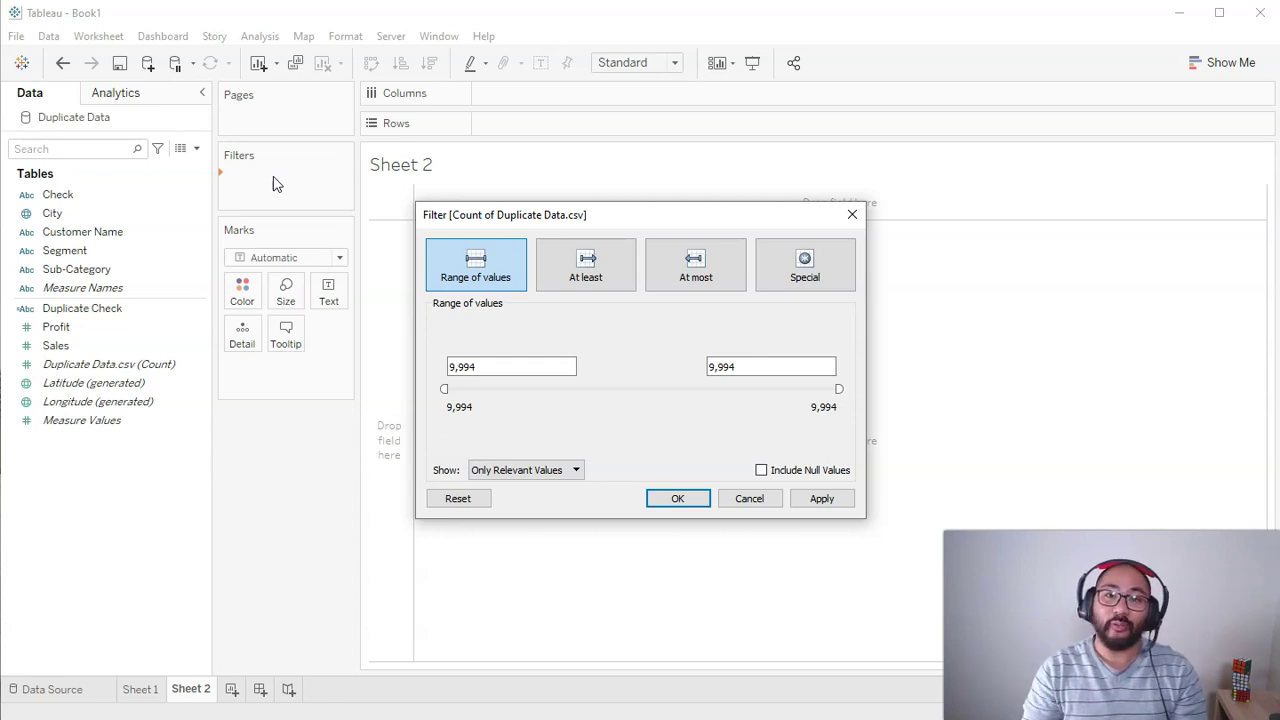
left_click(586, 266)
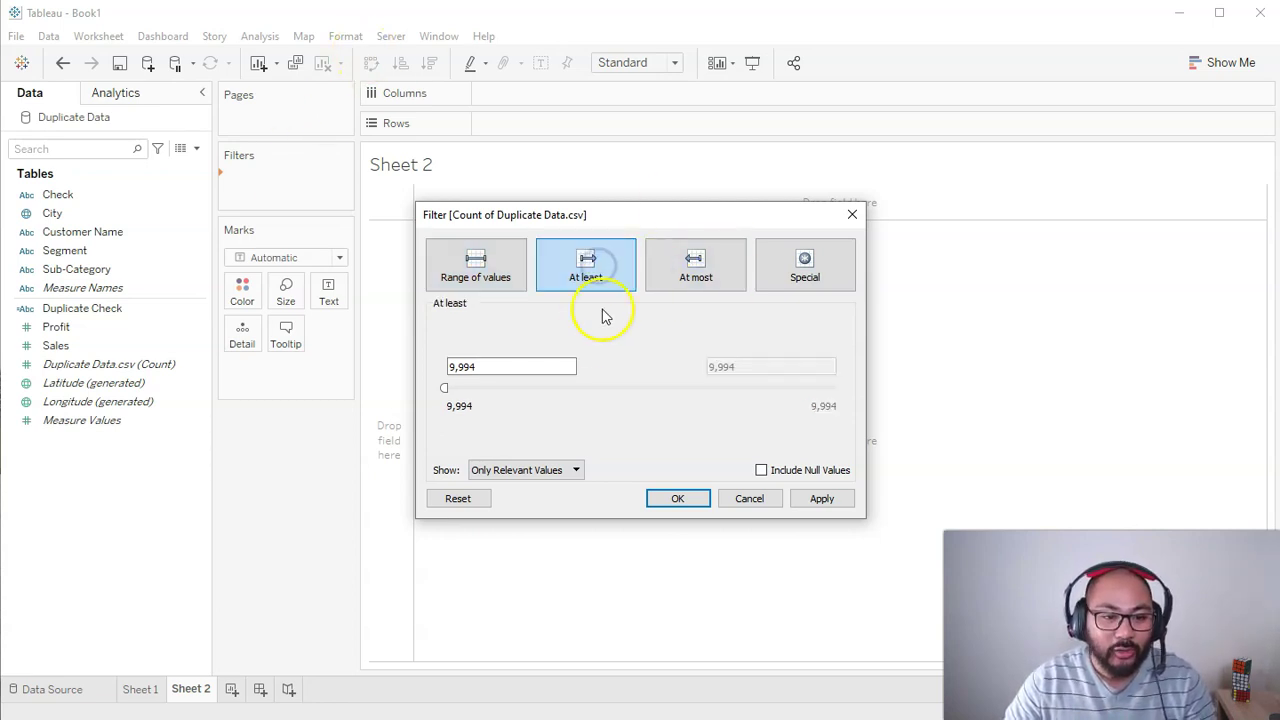
double_click(491, 366)
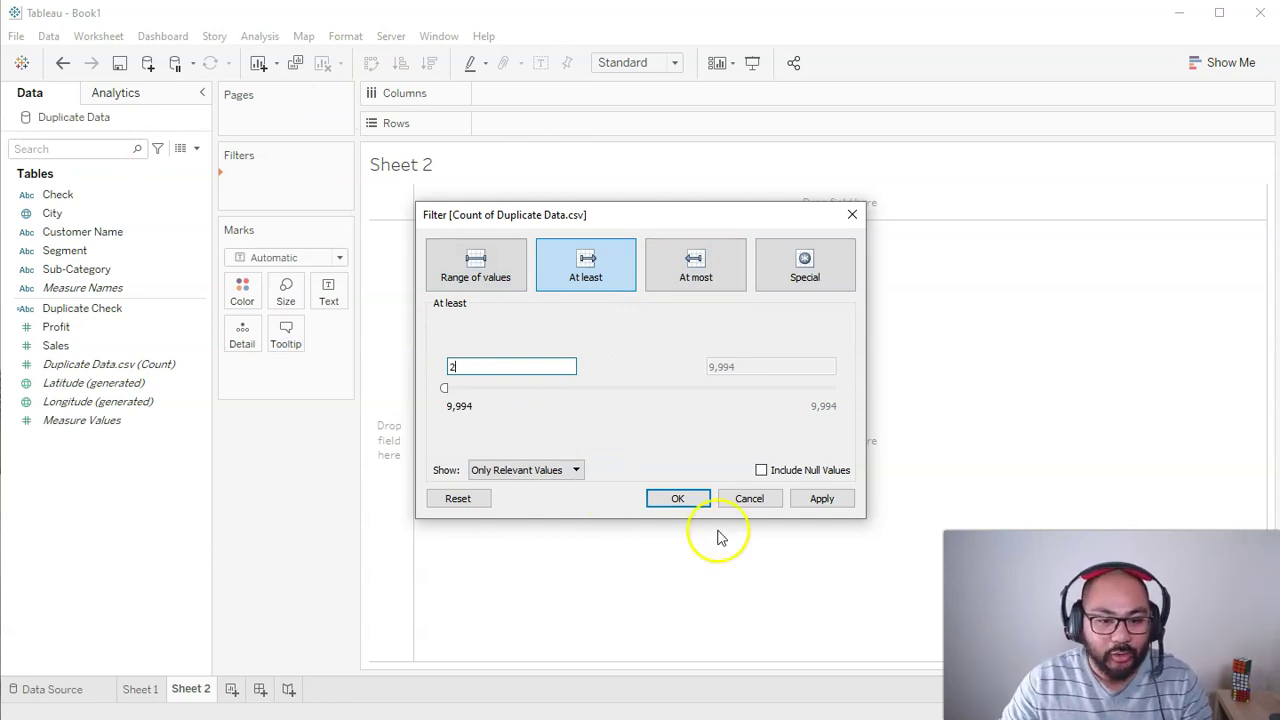
left_click(683, 500)
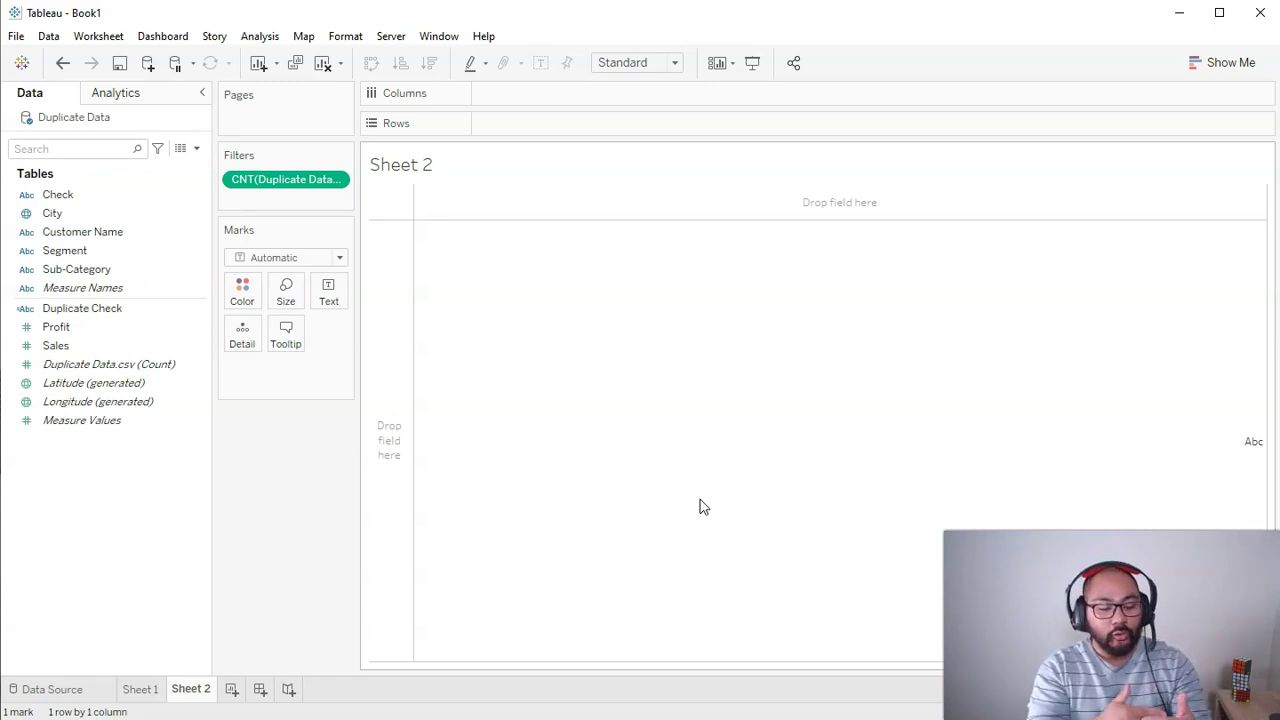
Step: Filter Check to Yes, then chart Customer Name rows against Duplicate Data.csv (Count) columns
left_click(149, 200)
left_click(171, 211)
left_click(86, 192)
left_click(90, 233)
left_click_drag(90, 233, 517, 118)
left_click_drag(574, 217, 491, 163)
left_click_drag(541, 130, 143, 289)
left_click_drag(60, 194, 260, 203)
left_click(473, 254)
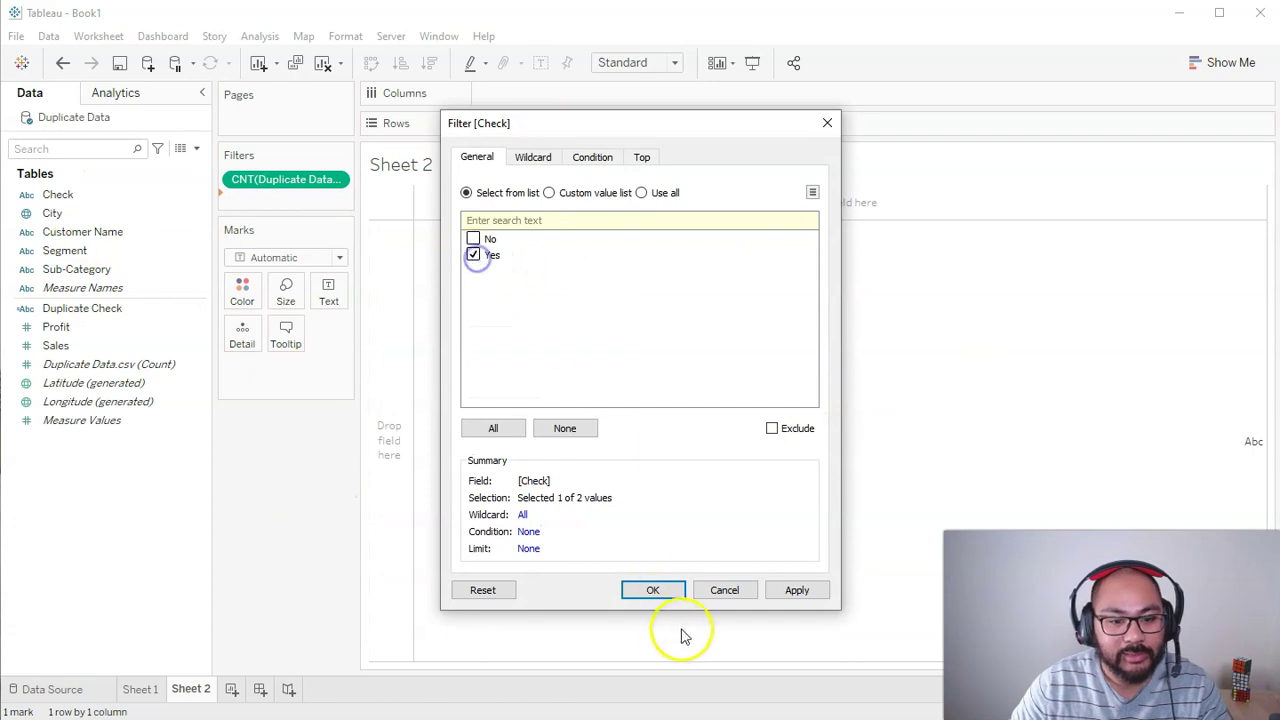
left_click(655, 592)
left_click_drag(85, 232, 509, 118)
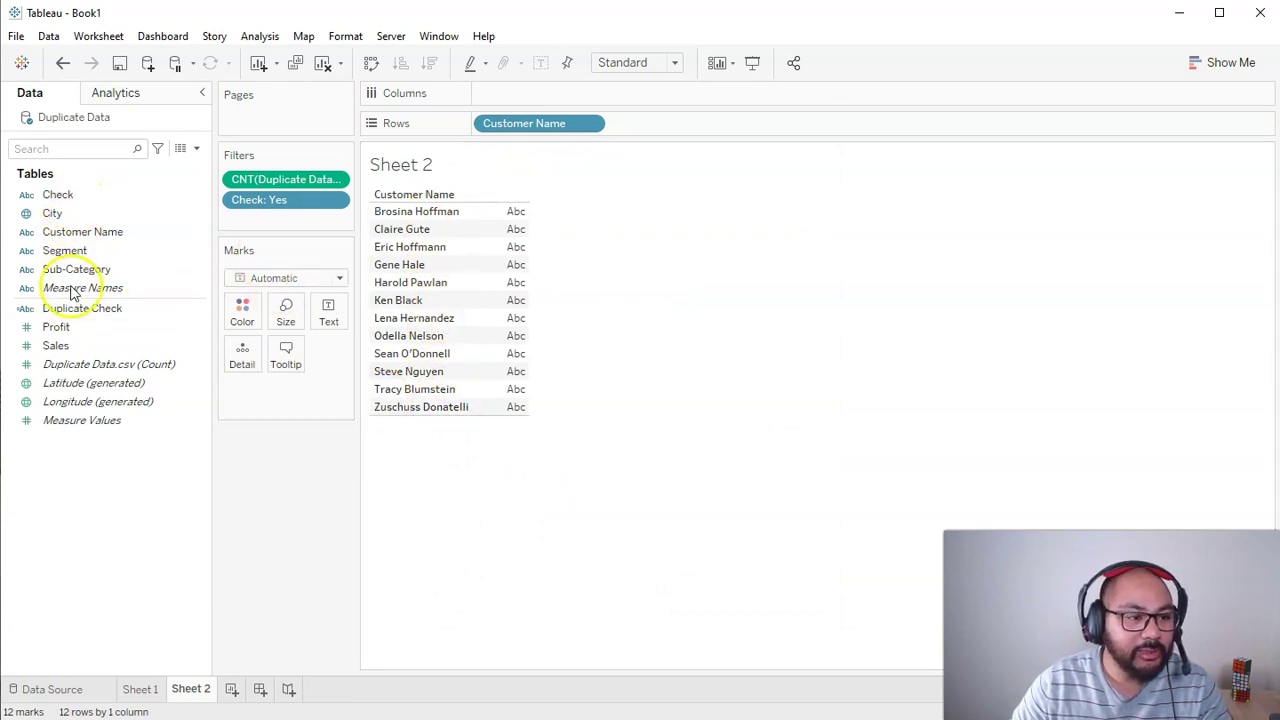
mouse_move(63, 364)
left_mouse_down()
mouse_move(480, 167)
mouse_move(510, 97)
mouse_move(286, 316)
mouse_move(245, 315)
left_mouse_up()
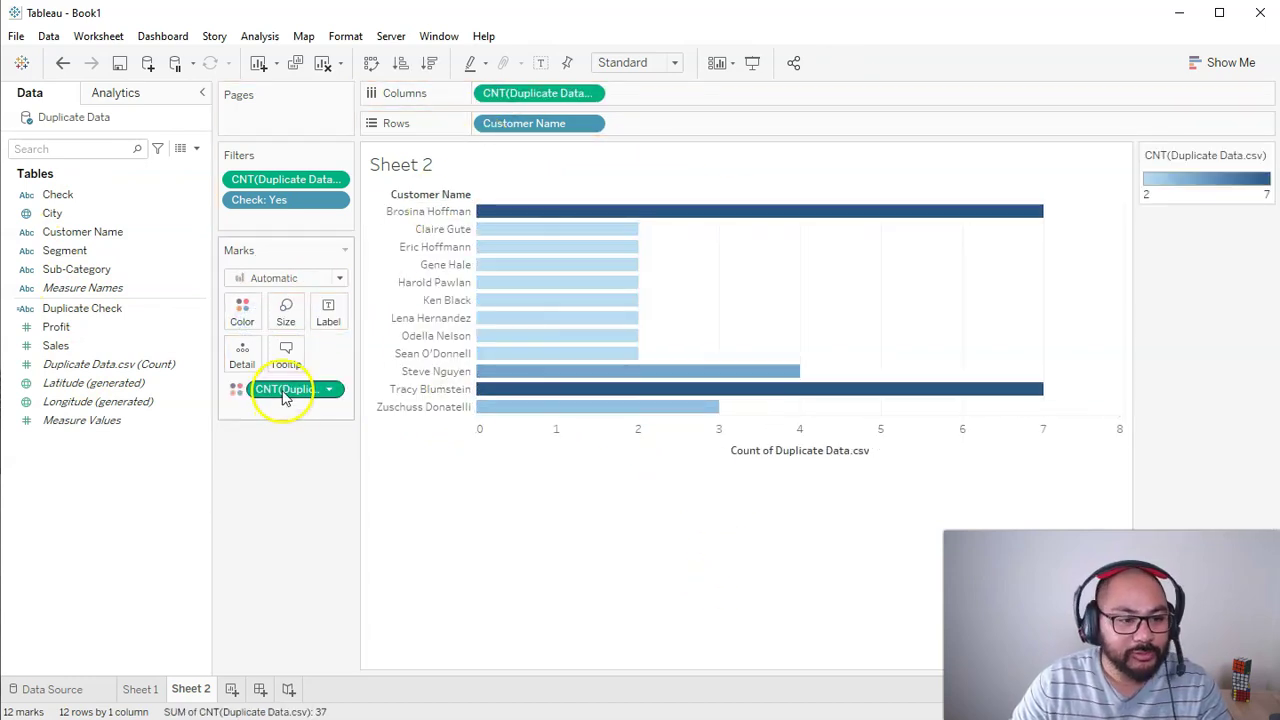
Step: Colour bars by Duplicate Check instead of count, and remove the CNT filter to show 24 customers
left_click_drag(287, 393, 286, 489)
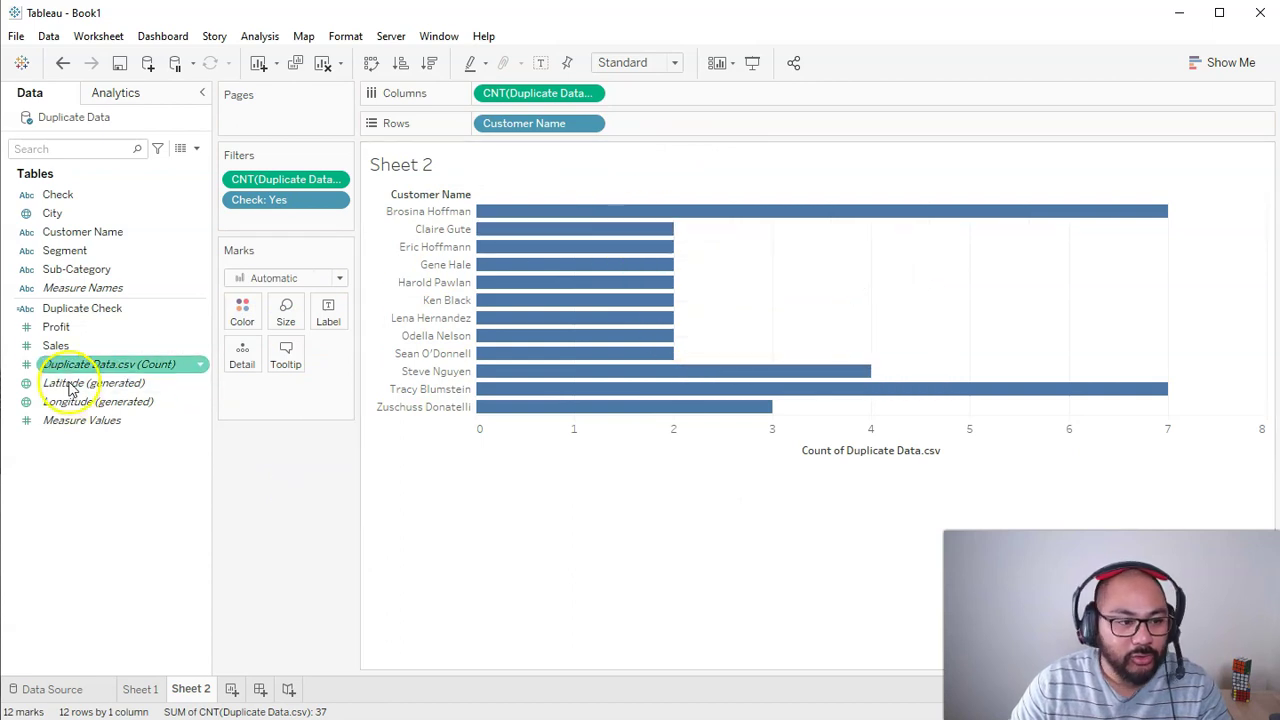
left_click_drag(77, 307, 242, 310)
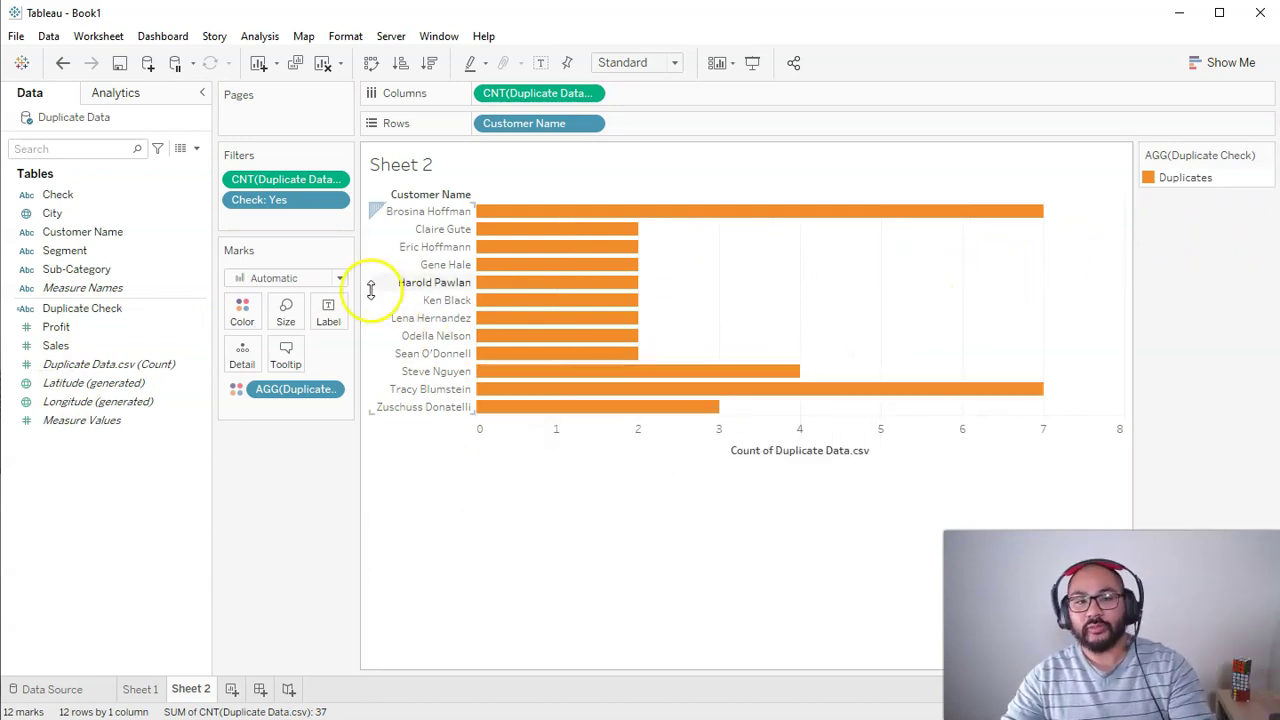
left_click_drag(356, 230, 376, 230)
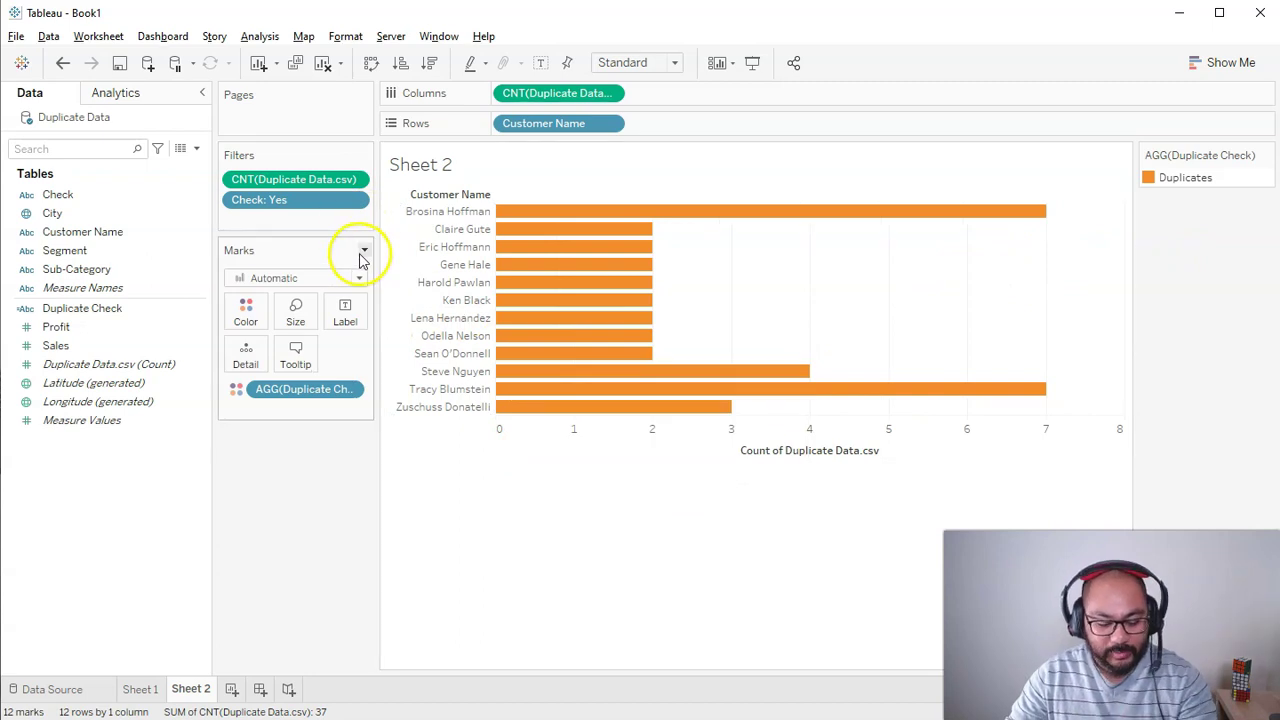
mouse_move(254, 153)
left_mouse_down()
mouse_move(237, 185)
mouse_move(376, 170)
left_mouse_up()
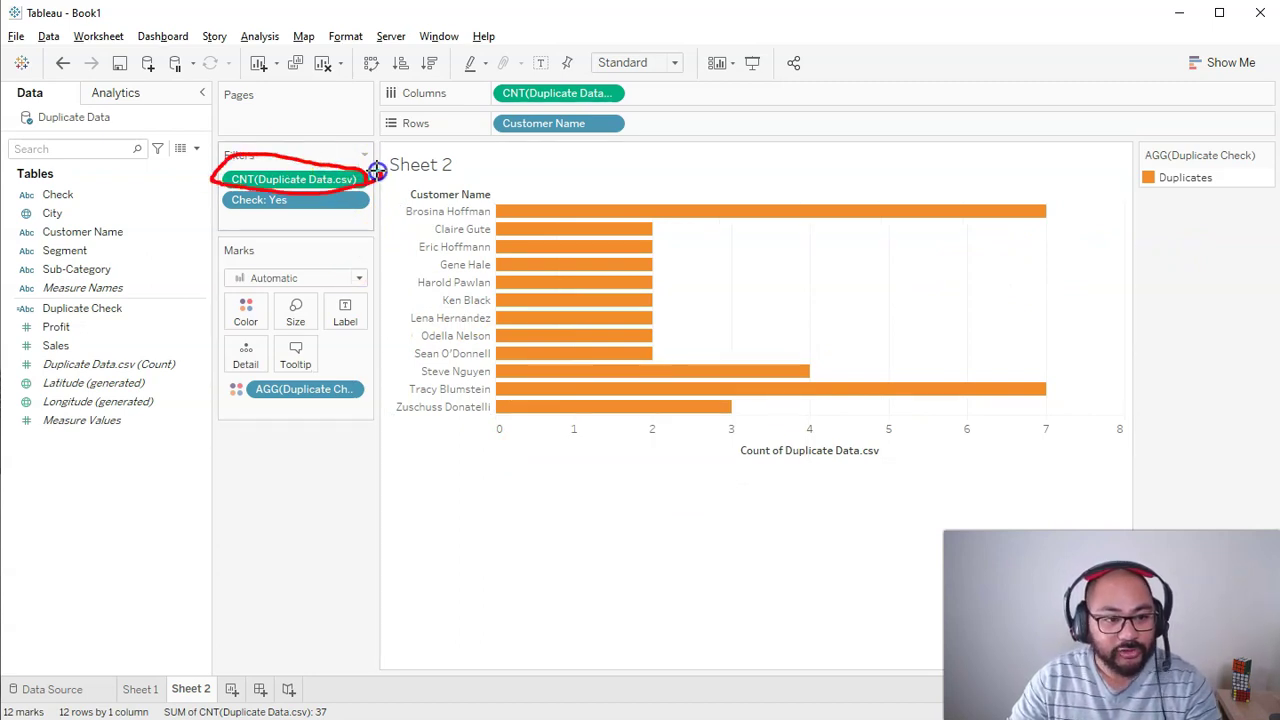
left_click_drag(295, 180, 283, 503)
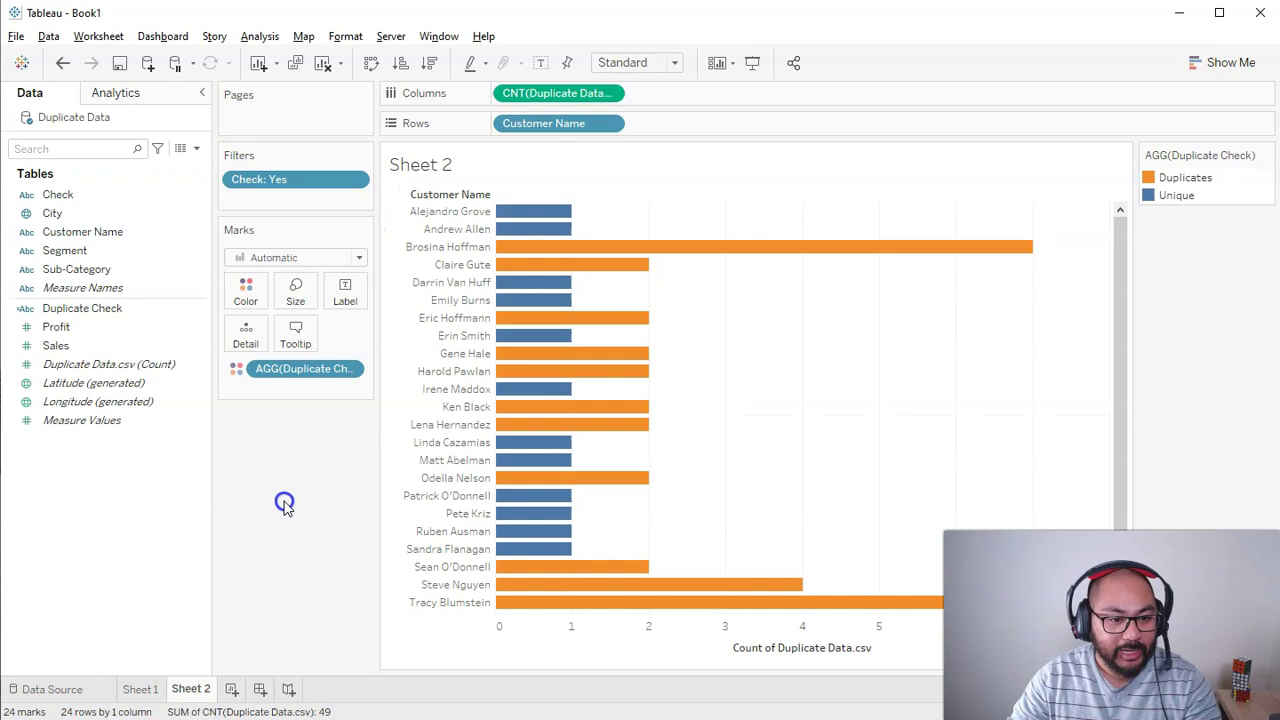